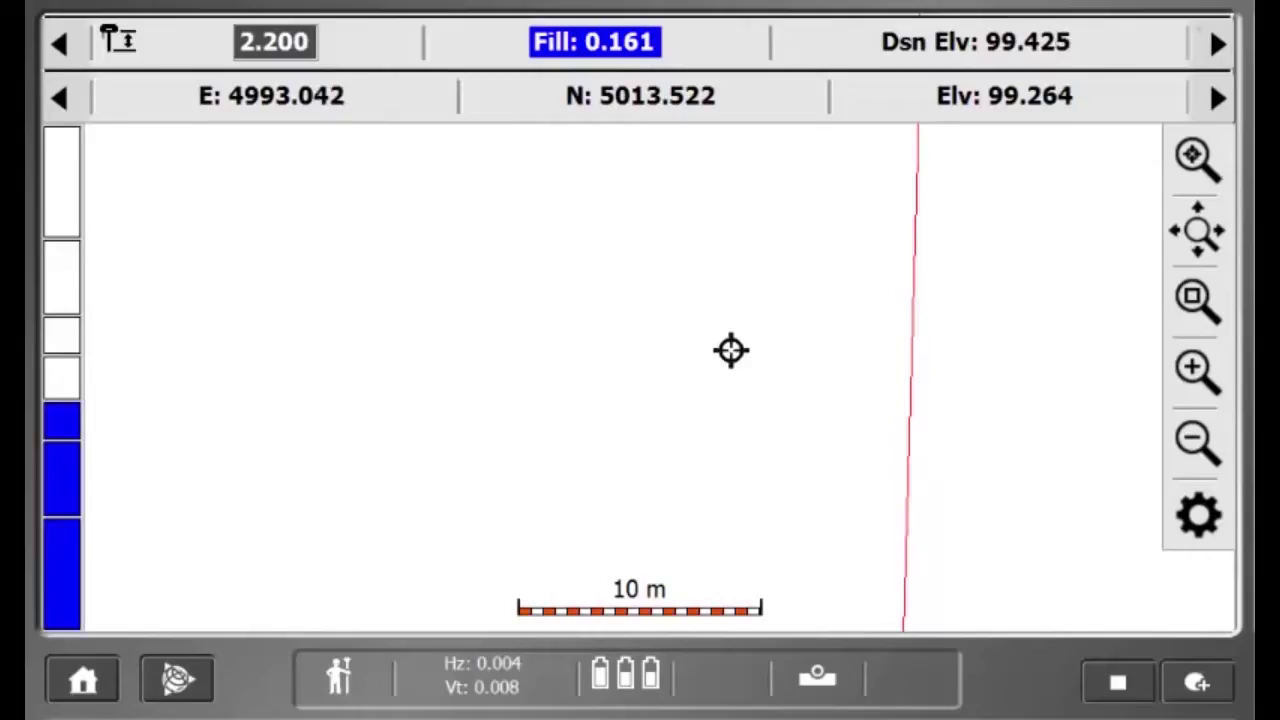
# - Create a new Volume Boundary line named Pile1 and record it around the edge of the pile
pyautogui.press('Return')
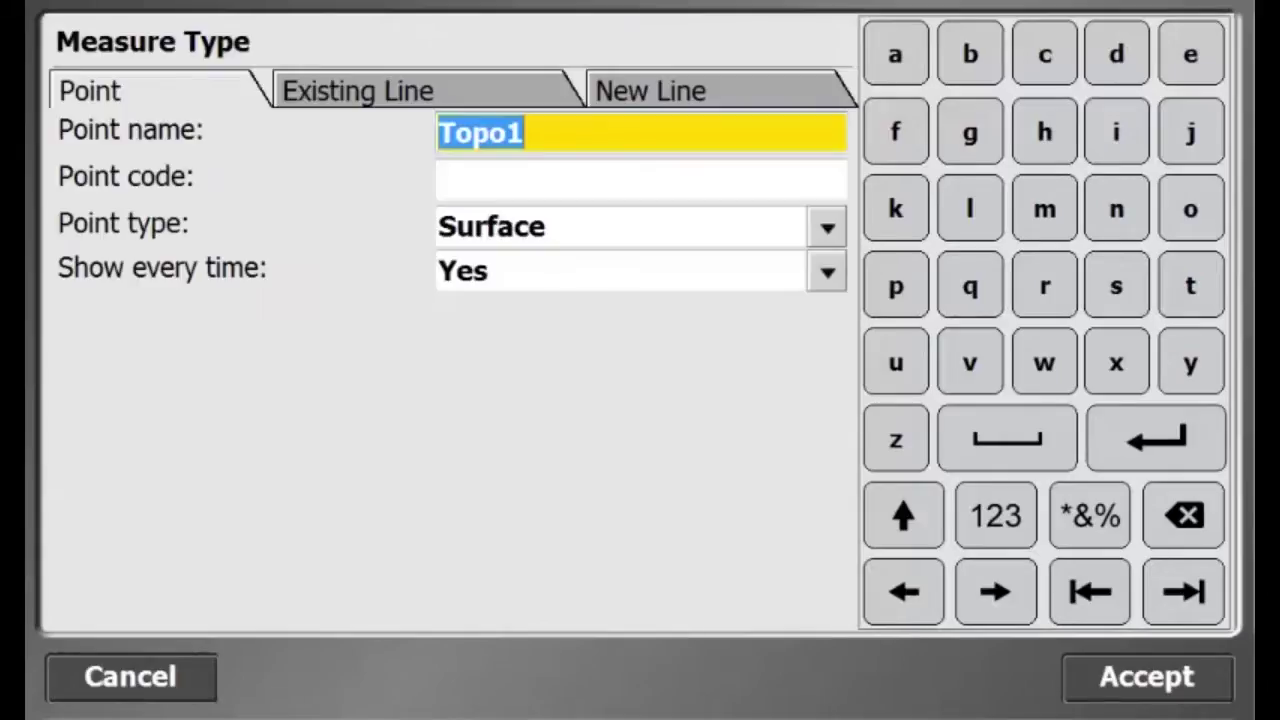
pyautogui.click(734, 93)
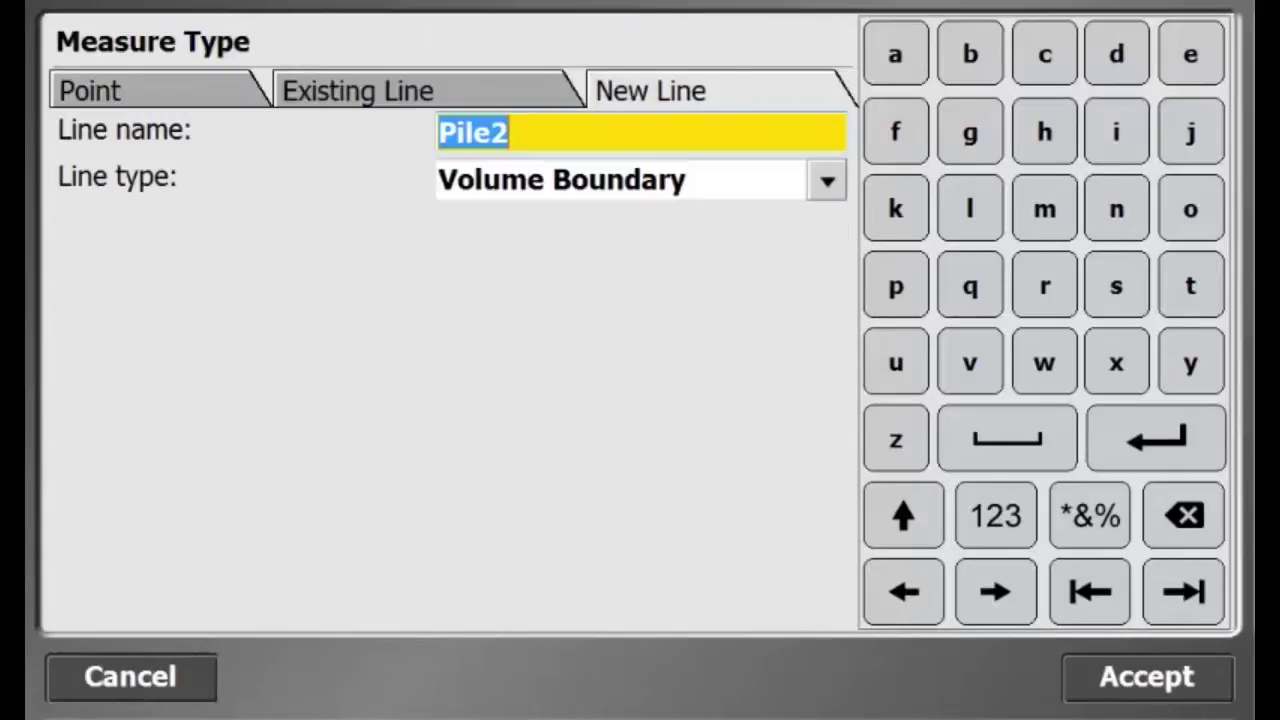
pyautogui.click(557, 133)
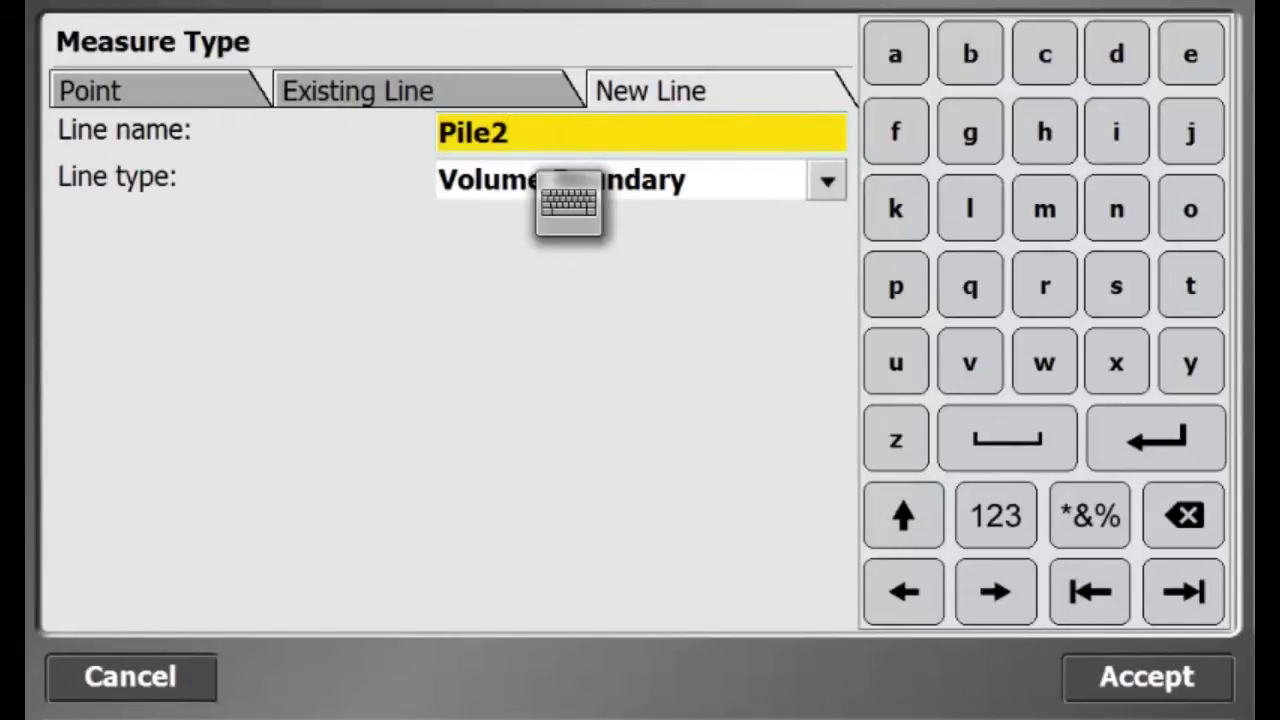
pyautogui.click(566, 205)
pyautogui.click(1030, 440)
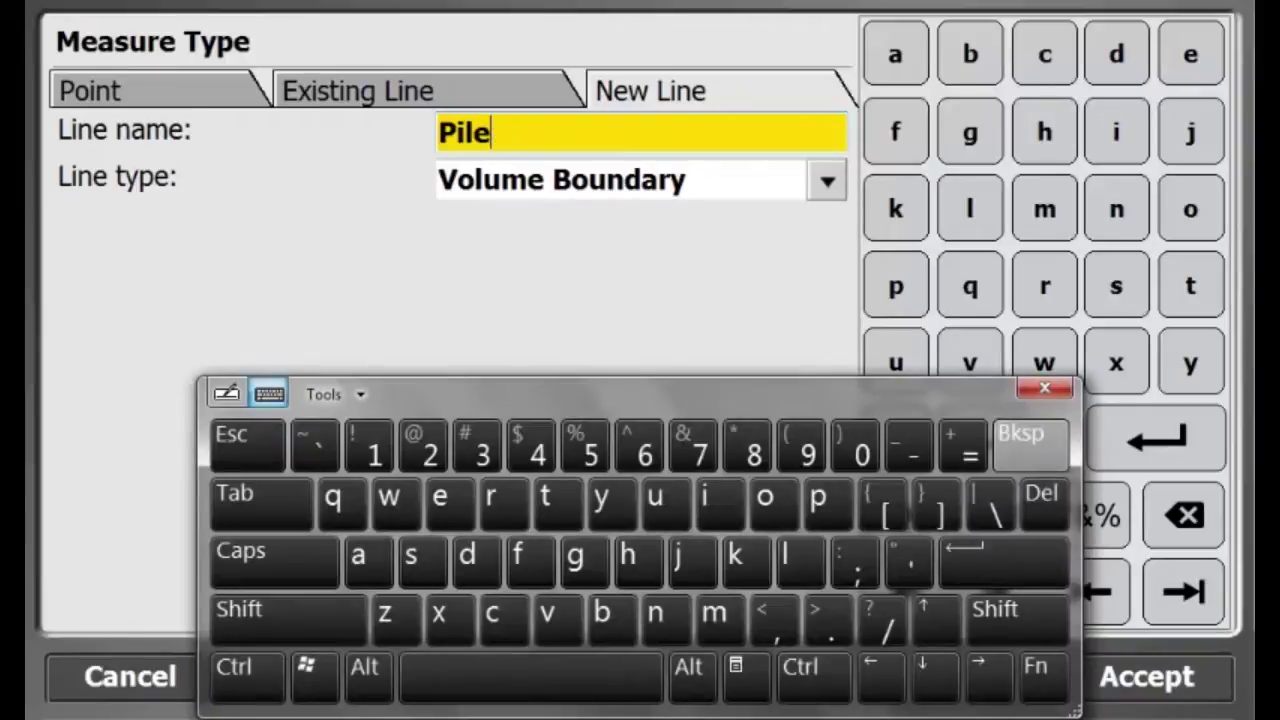
pyautogui.click(370, 445)
pyautogui.click(827, 181)
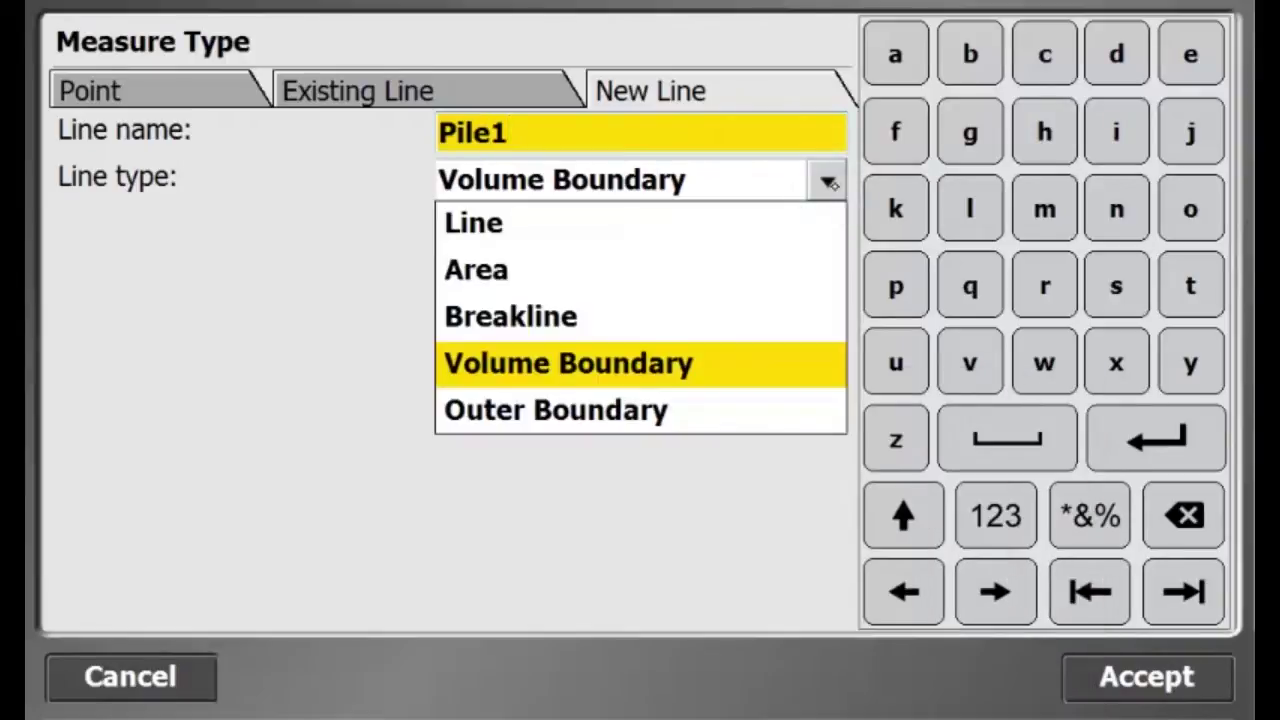
pyautogui.click(648, 365)
pyautogui.click(1170, 680)
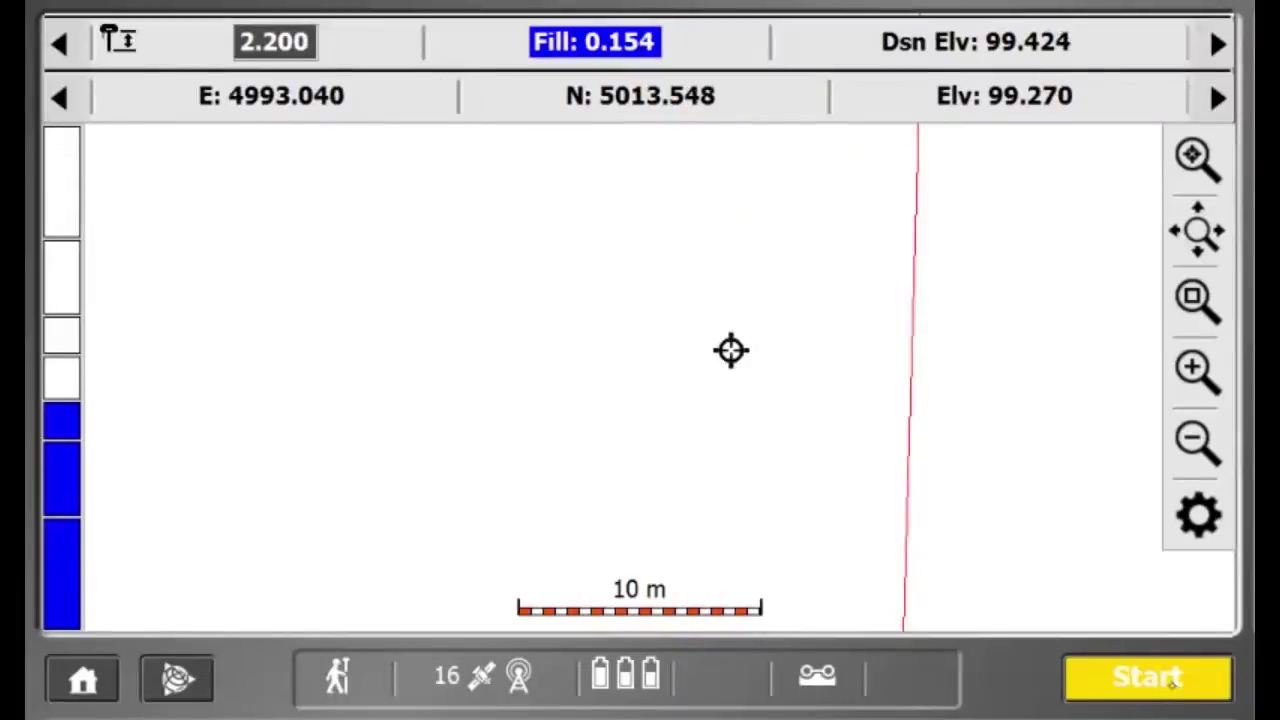
pyautogui.click(1148, 678)
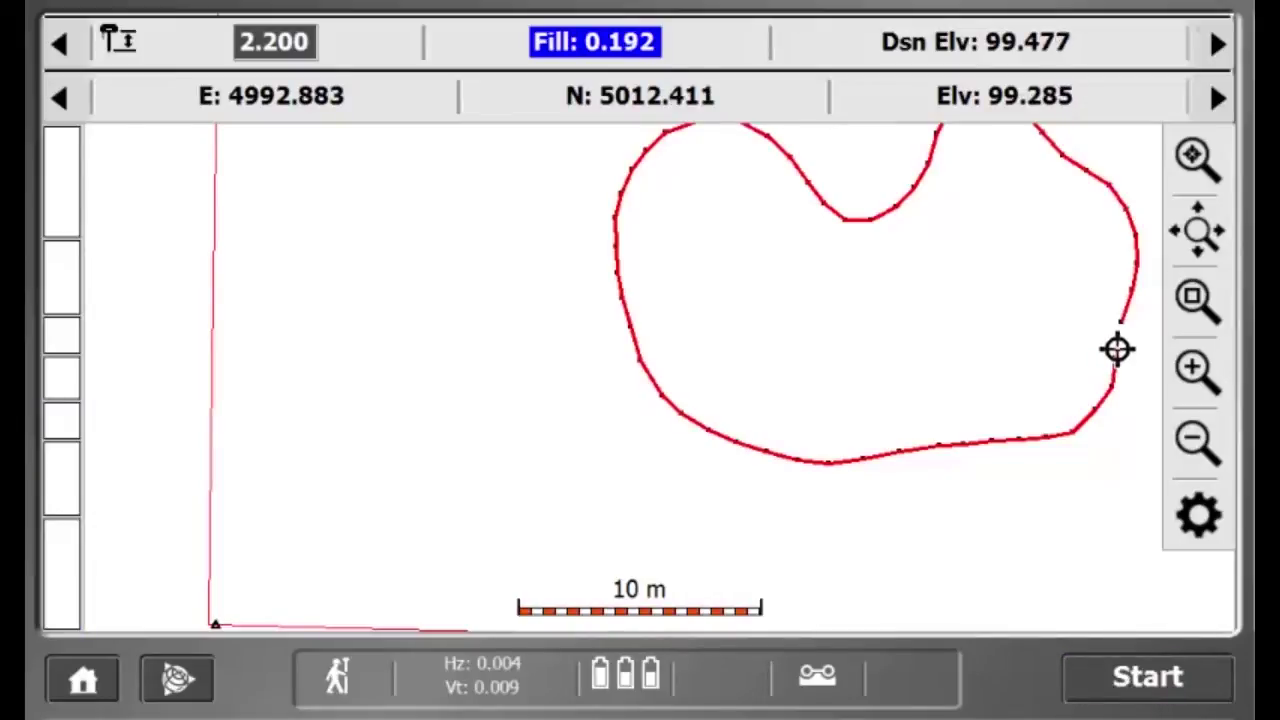
# - Switch the measure type to Point and enter SL as the point code
pyautogui.press('Return')
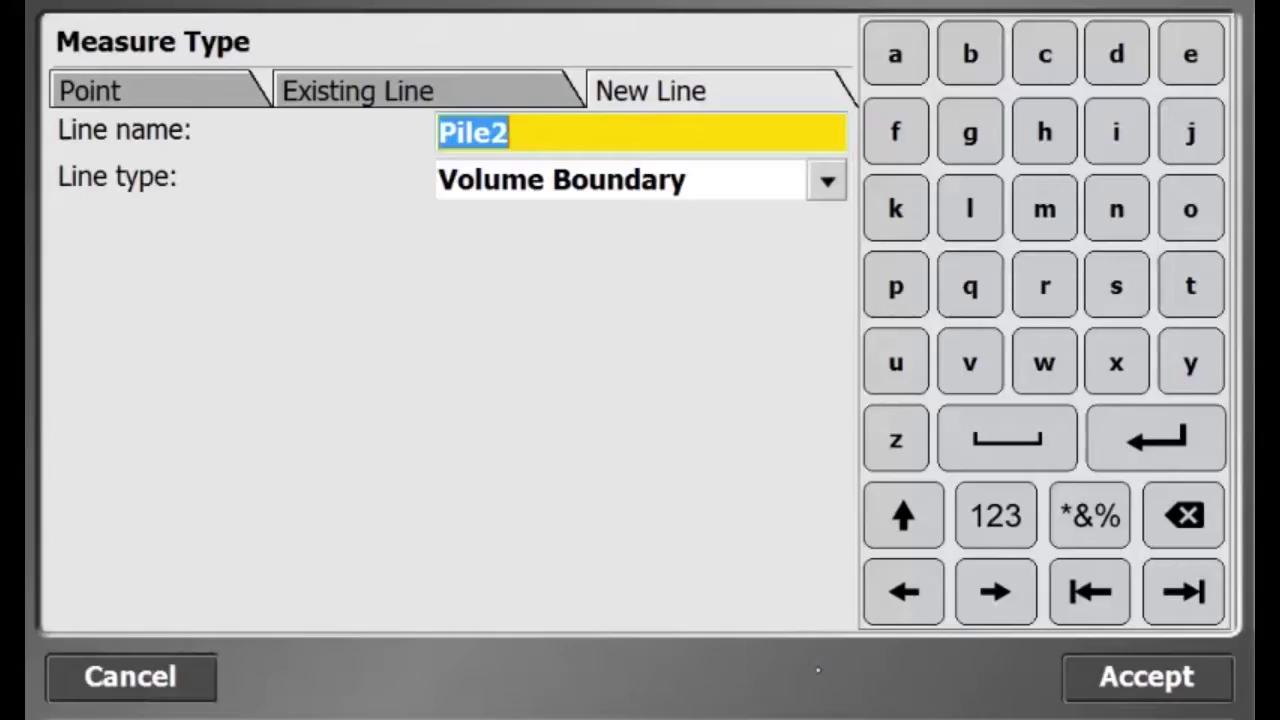
pyautogui.click(100, 84)
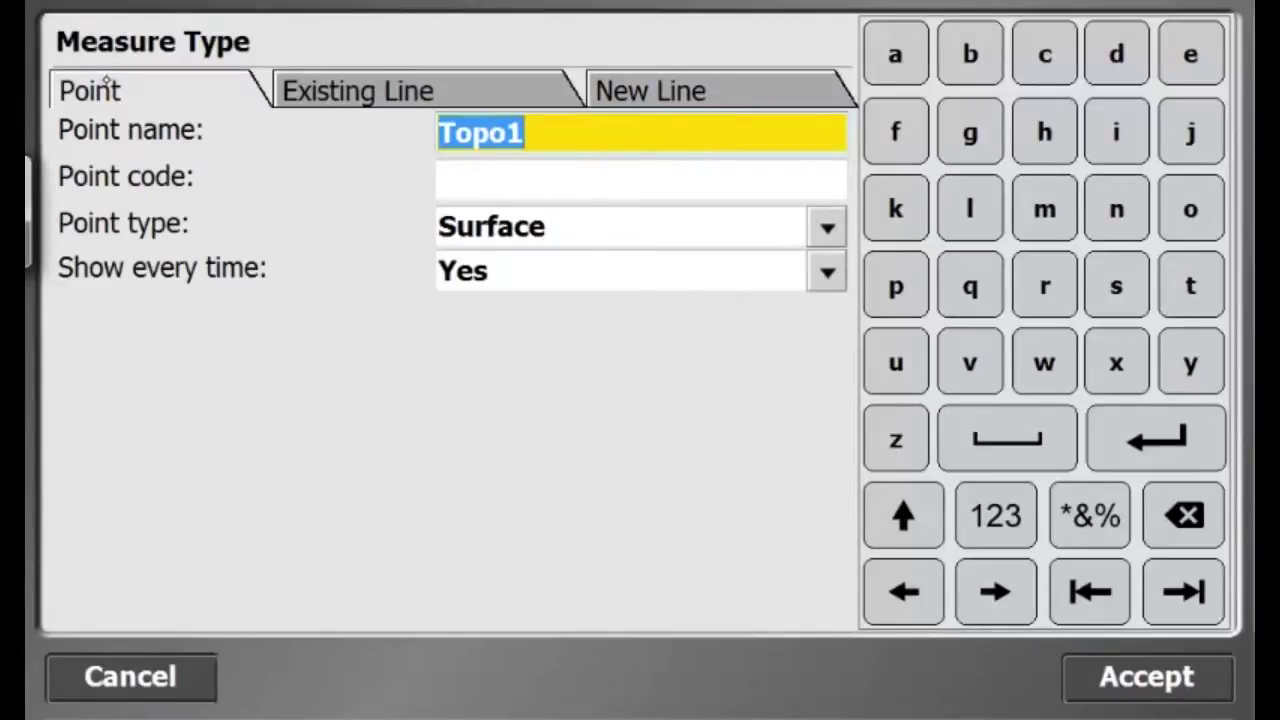
pyautogui.click(531, 183)
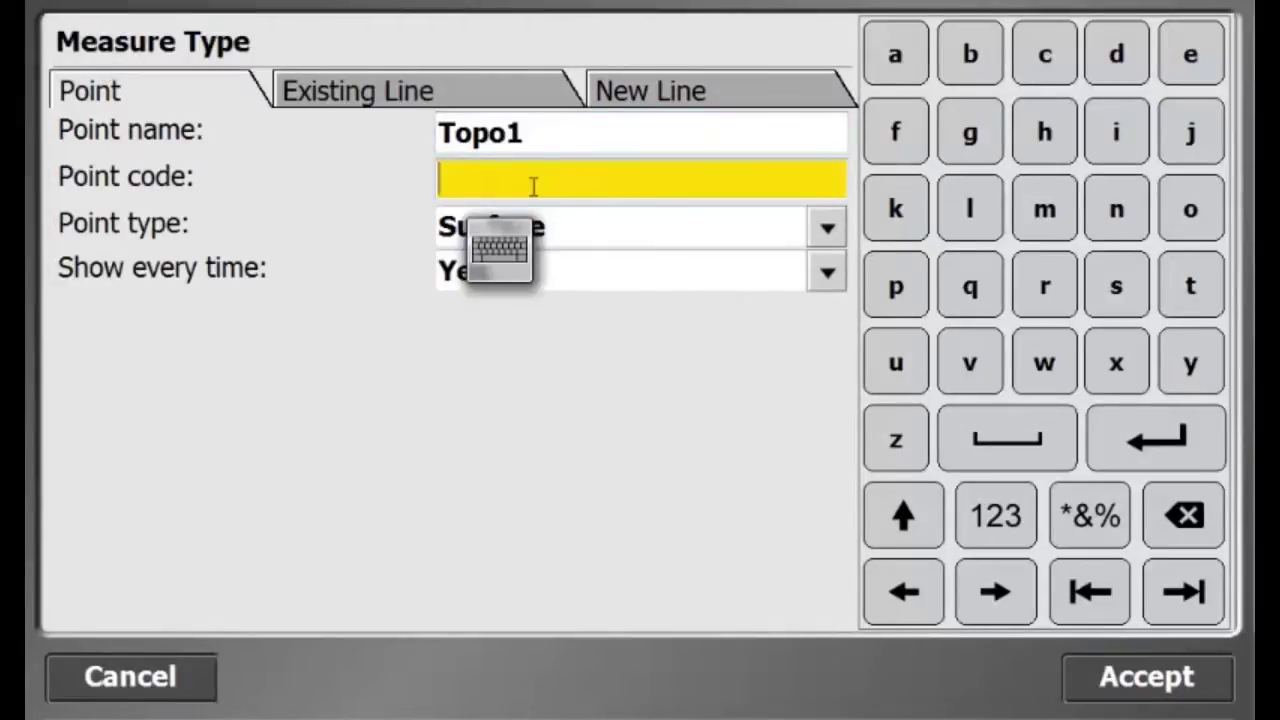
pyautogui.click(910, 516)
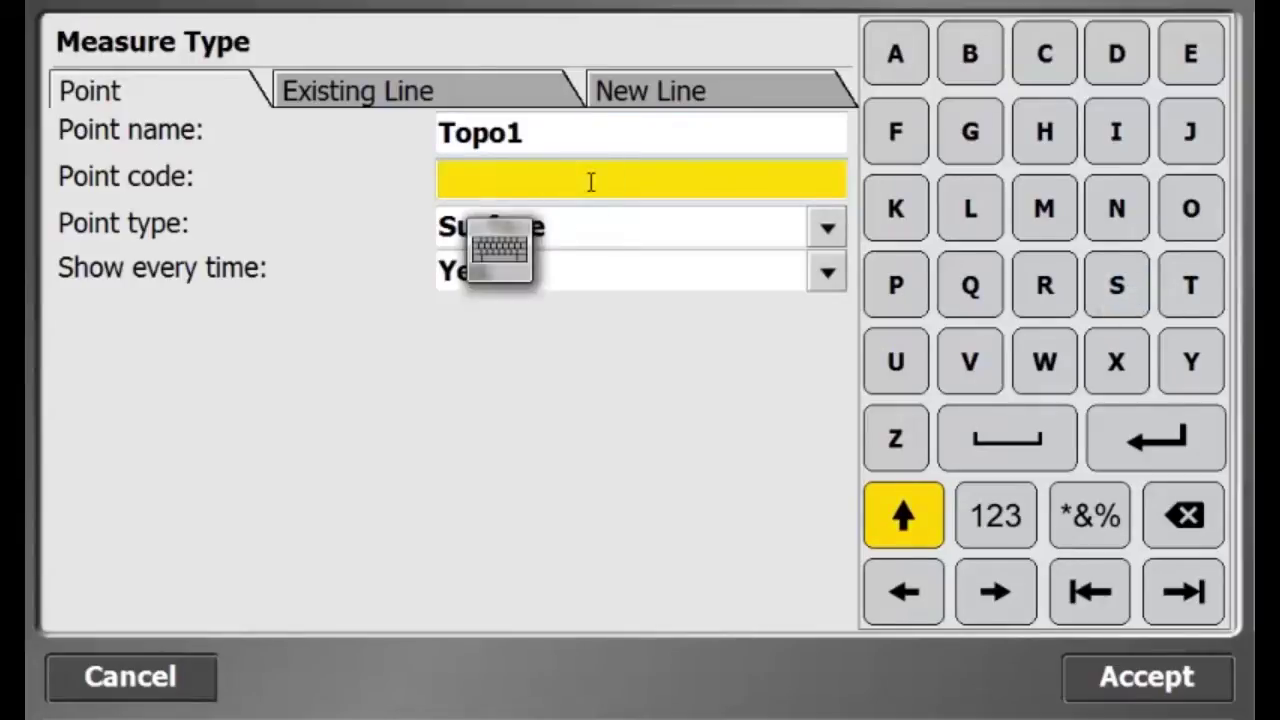
pyautogui.click(499, 251)
pyautogui.click(289, 620)
pyautogui.click(410, 558)
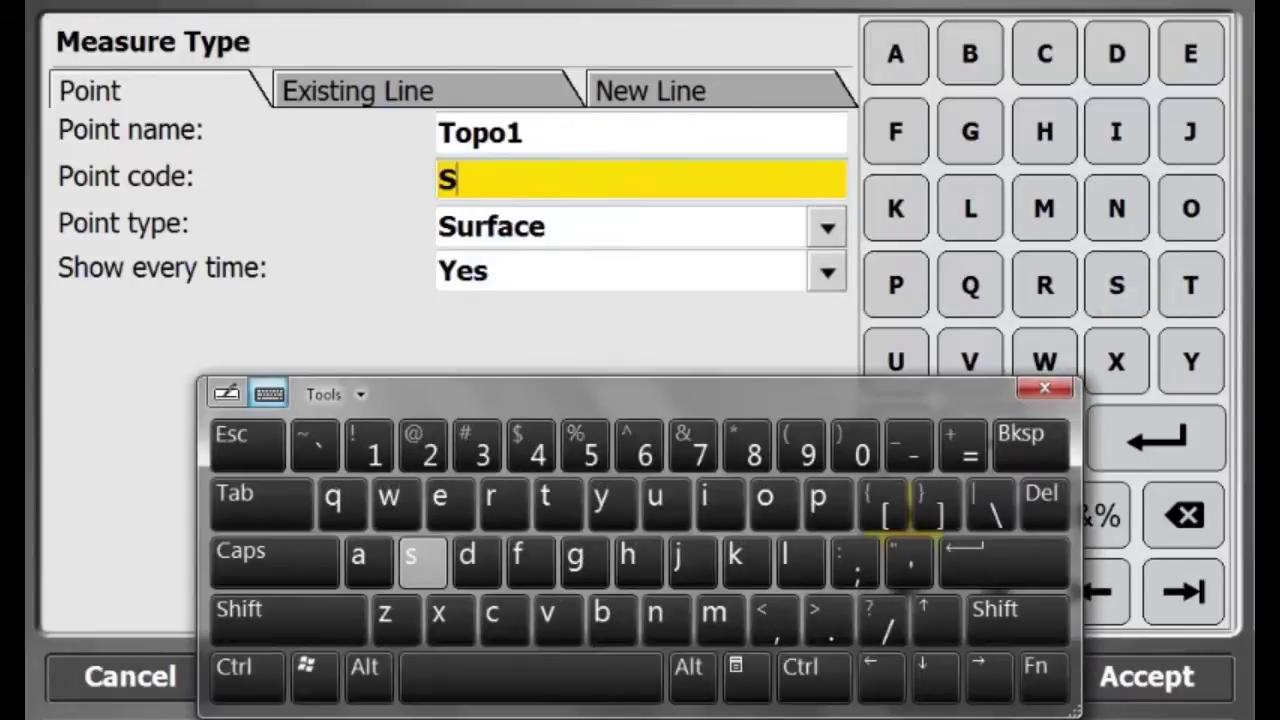
pyautogui.click(289, 620)
pyautogui.click(788, 558)
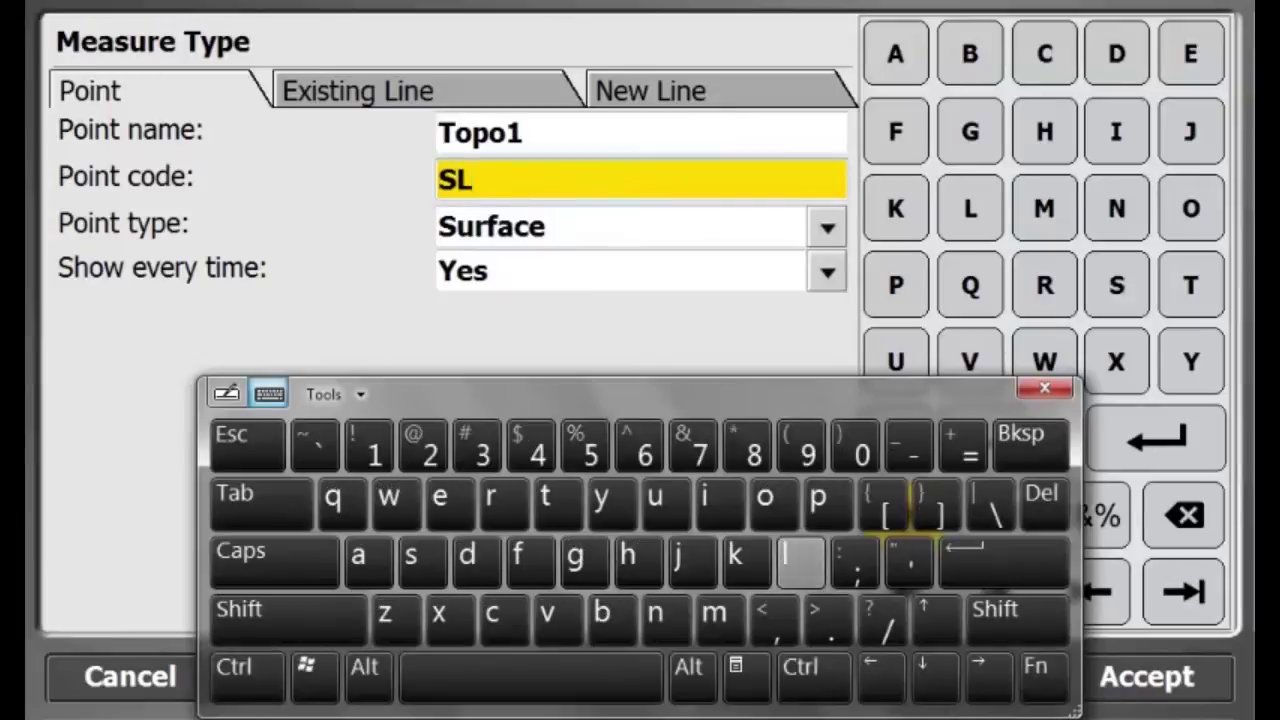
pyautogui.click(1045, 388)
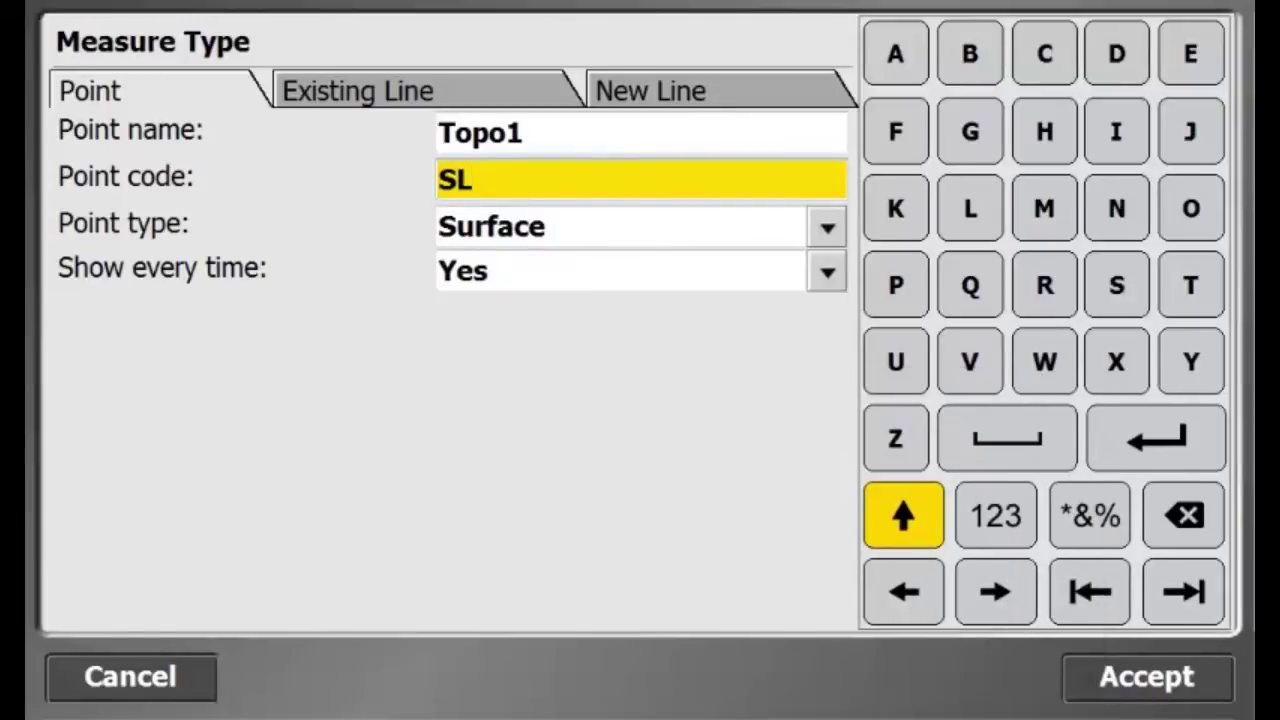
# - Turn off showing the measure type dialog every time, accept, and record surface points inside the pile boundary
pyautogui.click(828, 272)
pyautogui.click(562, 357)
pyautogui.click(1180, 676)
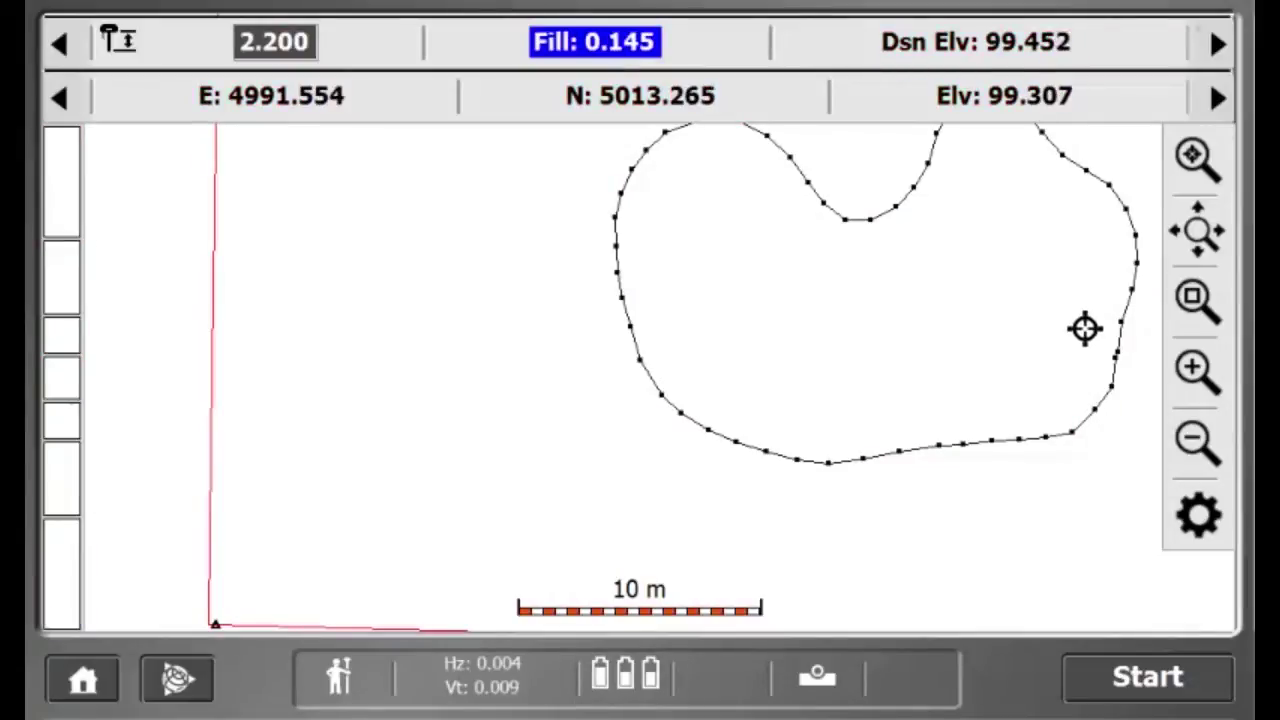
pyautogui.click(1147, 678)
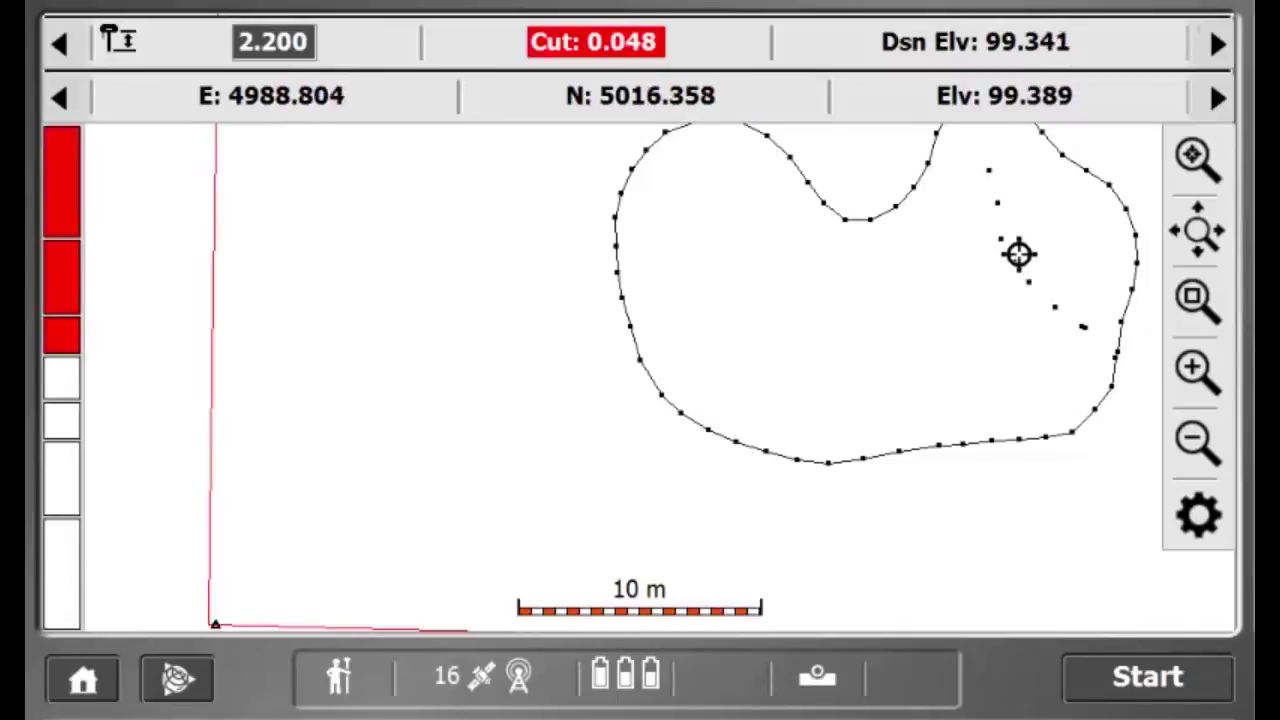
# - Set up a new line measurement with the line type Breakline
pyautogui.click(817, 683)
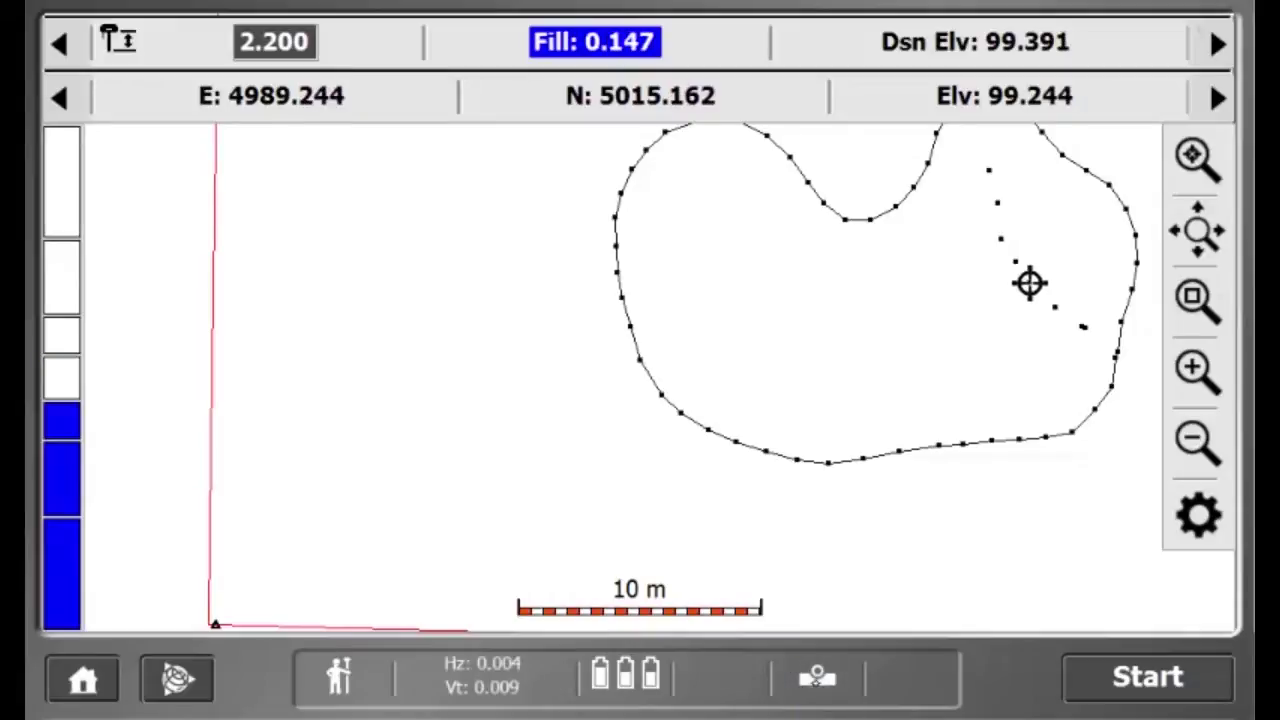
pyautogui.click(665, 66)
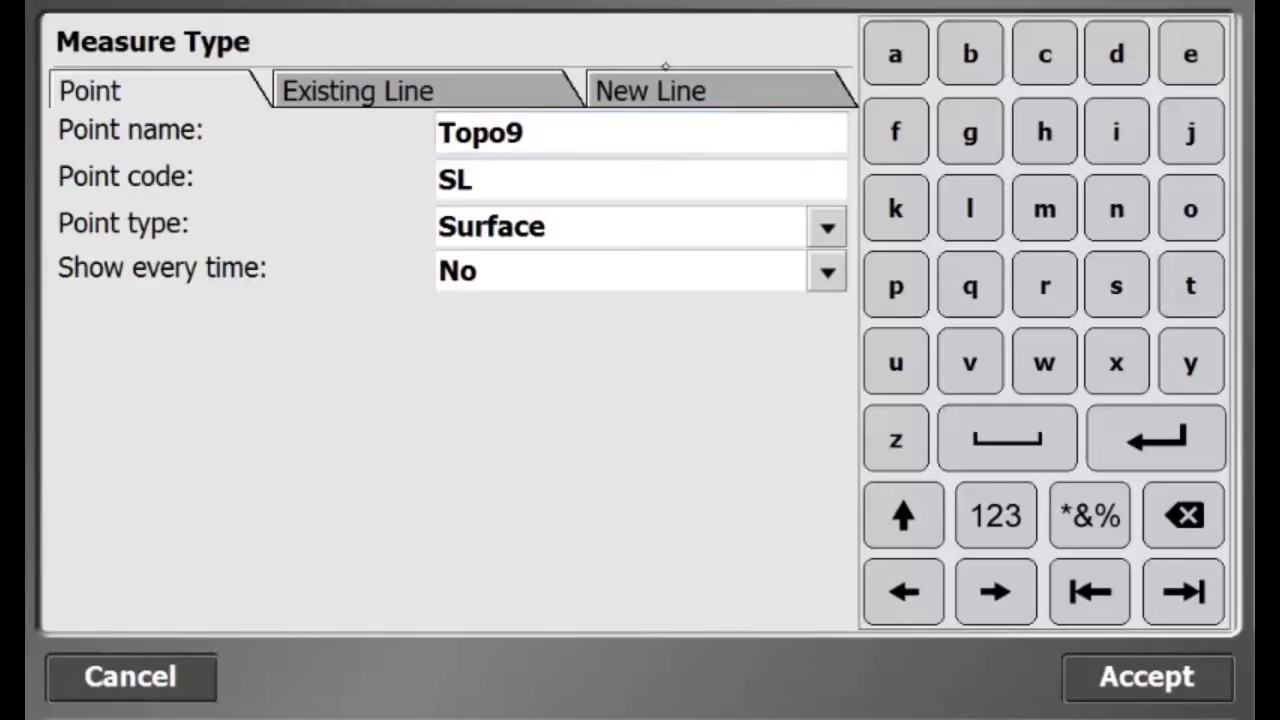
pyautogui.click(722, 93)
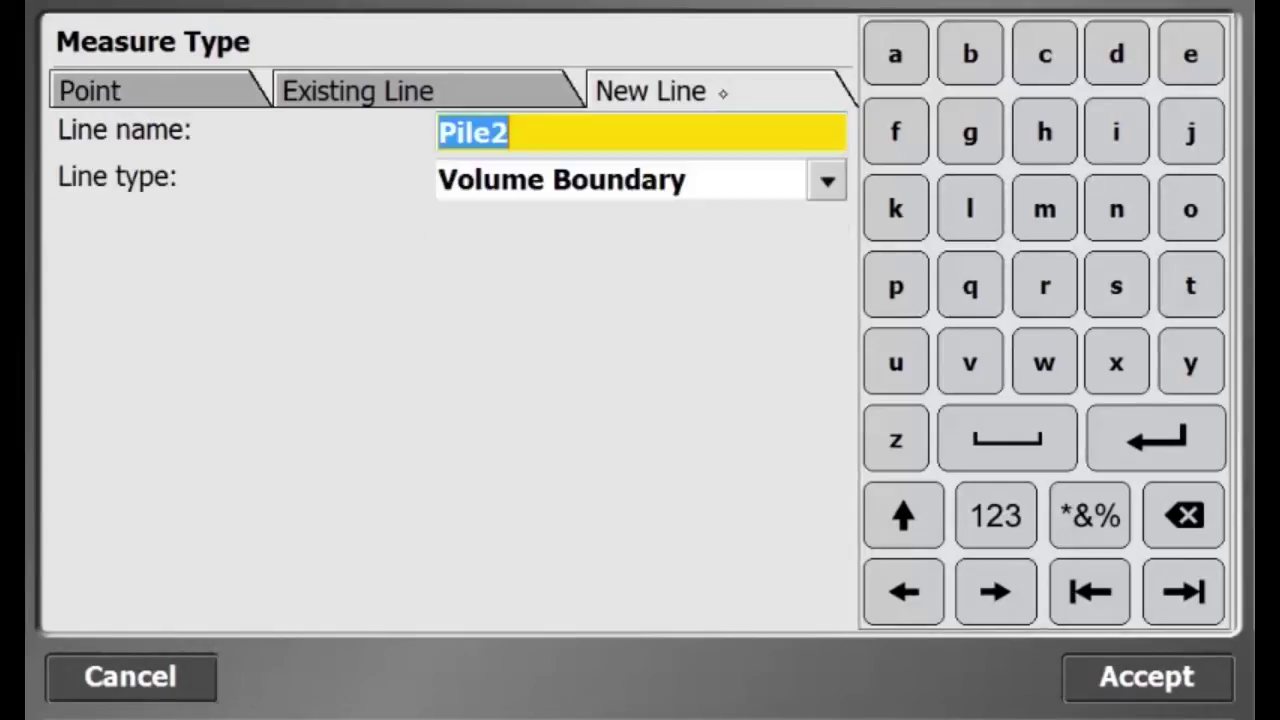
pyautogui.click(791, 190)
pyautogui.click(594, 314)
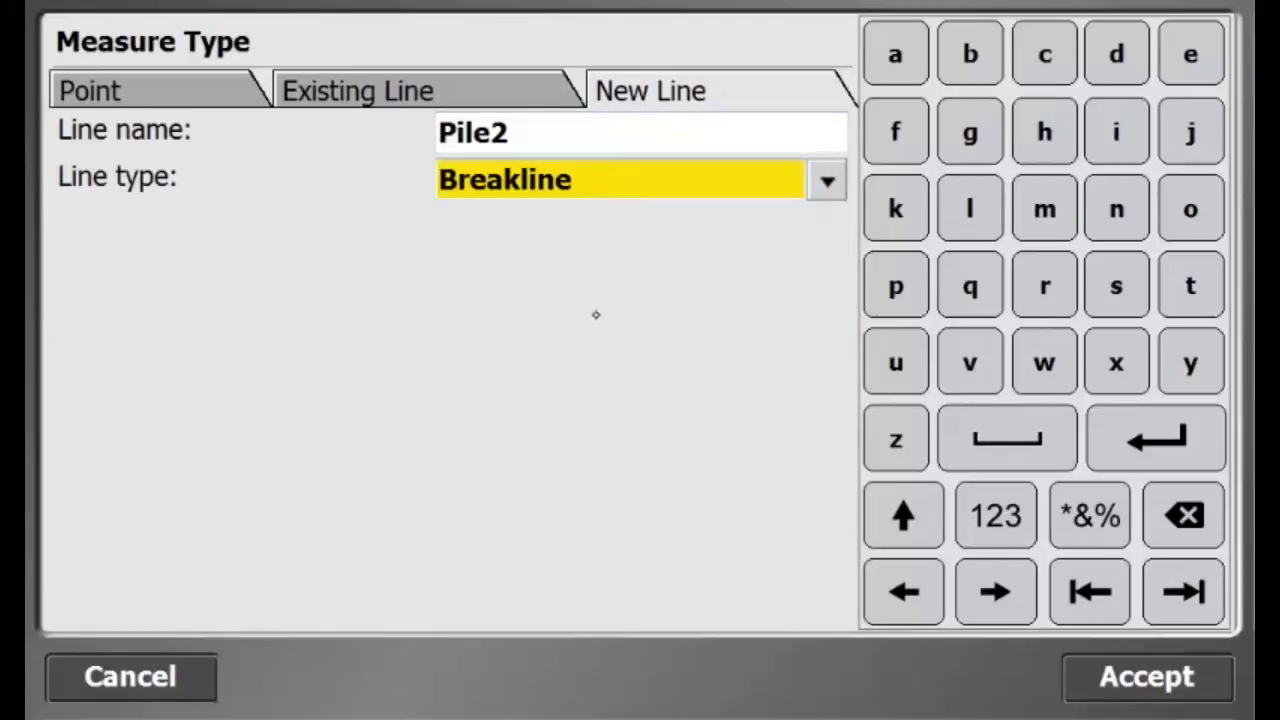
# - Name the breakline Break, accept the settings, and record it across the inside of the pile
pyautogui.click(551, 120)
pyautogui.click(583, 222)
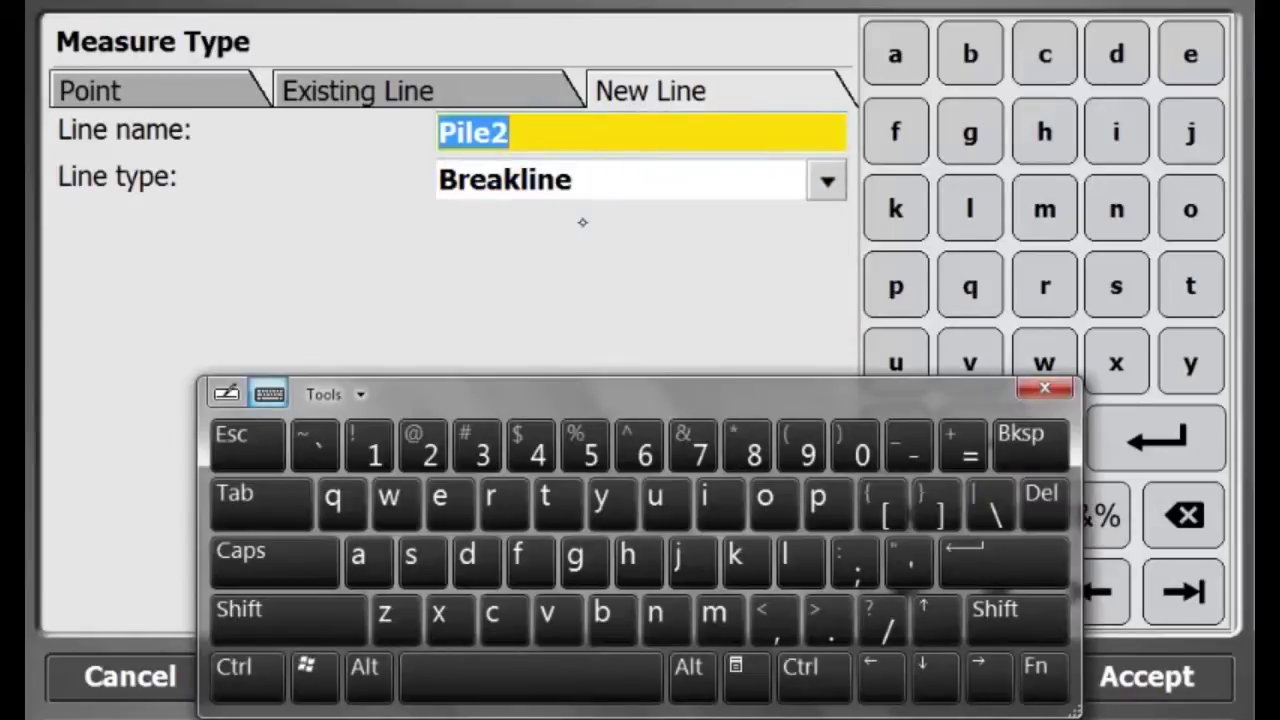
pyautogui.write('Br')
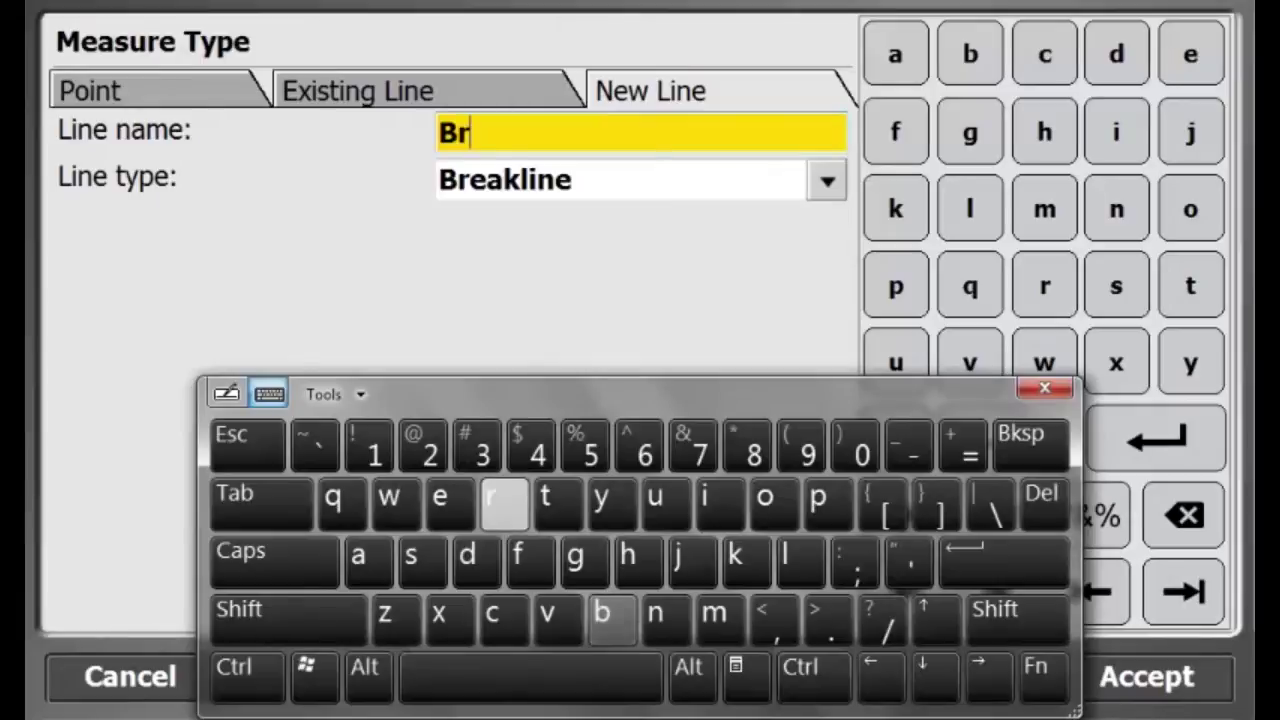
pyautogui.write('eak')
pyautogui.press('Return')
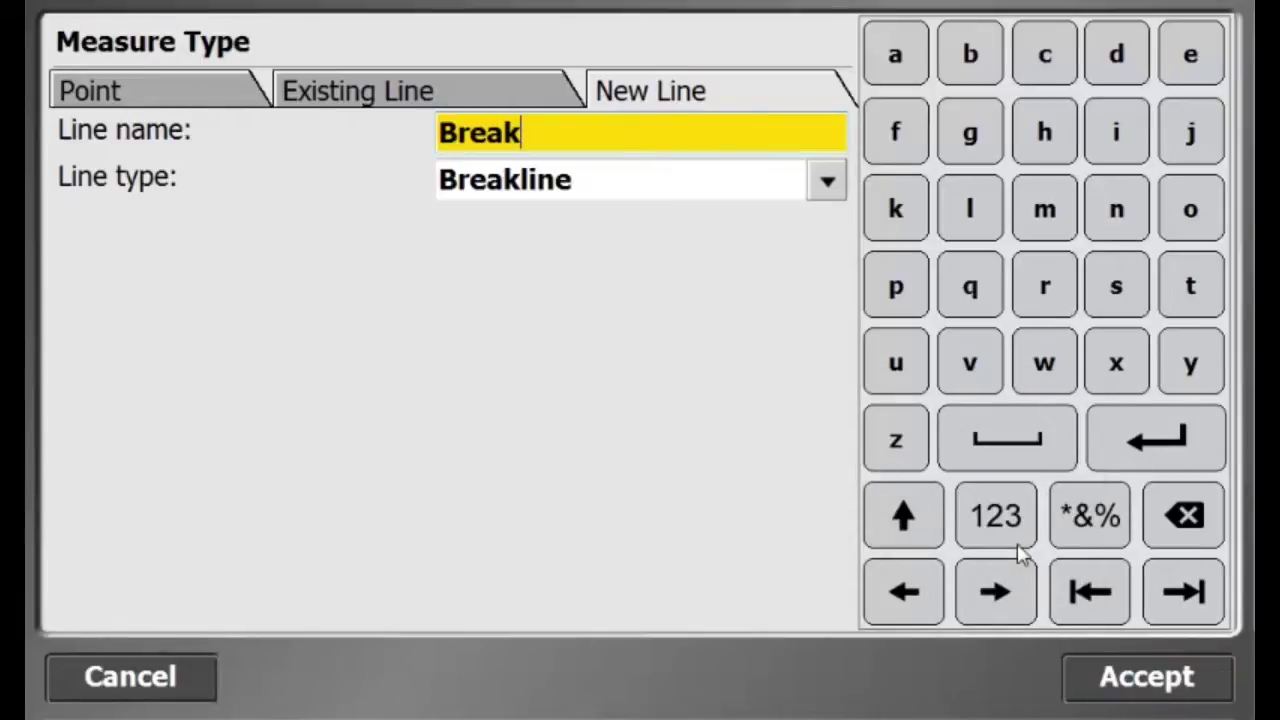
pyautogui.click(1147, 677)
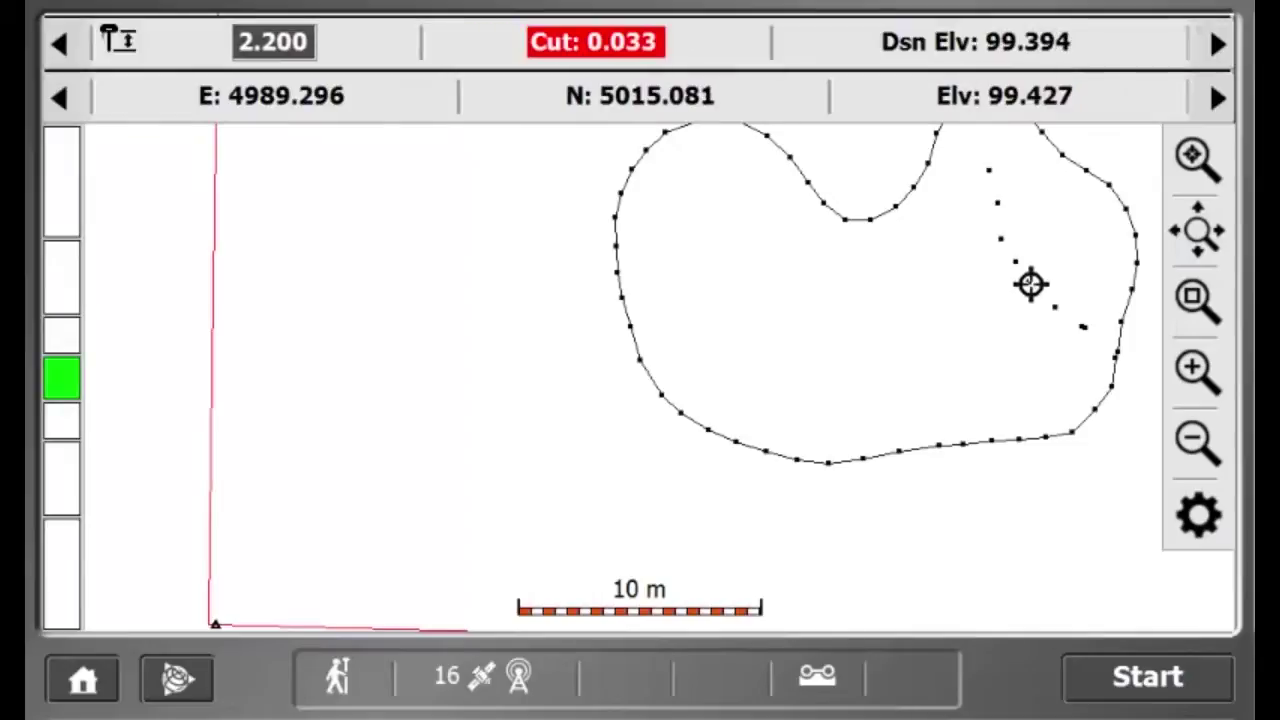
pyautogui.click(1147, 677)
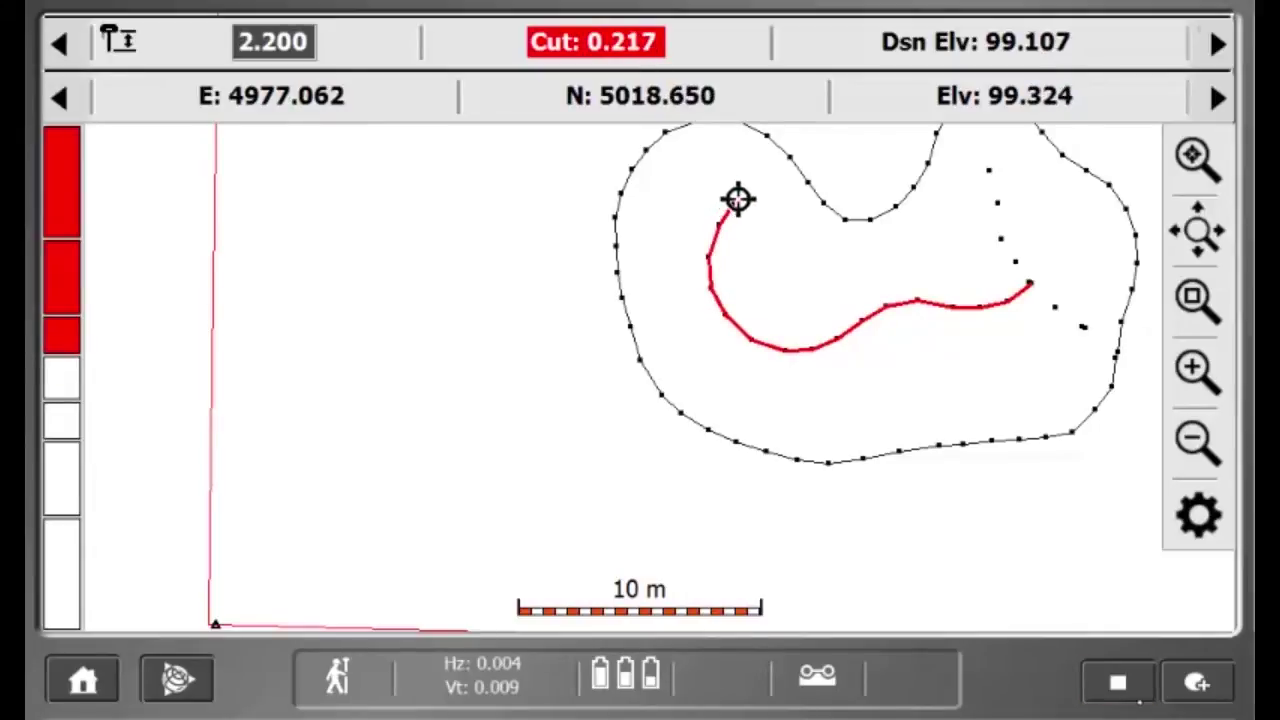
# - End the breakline, switch back to point measurement, and record several runs of surface points across the pile, stopping at the end
pyautogui.click(832, 677)
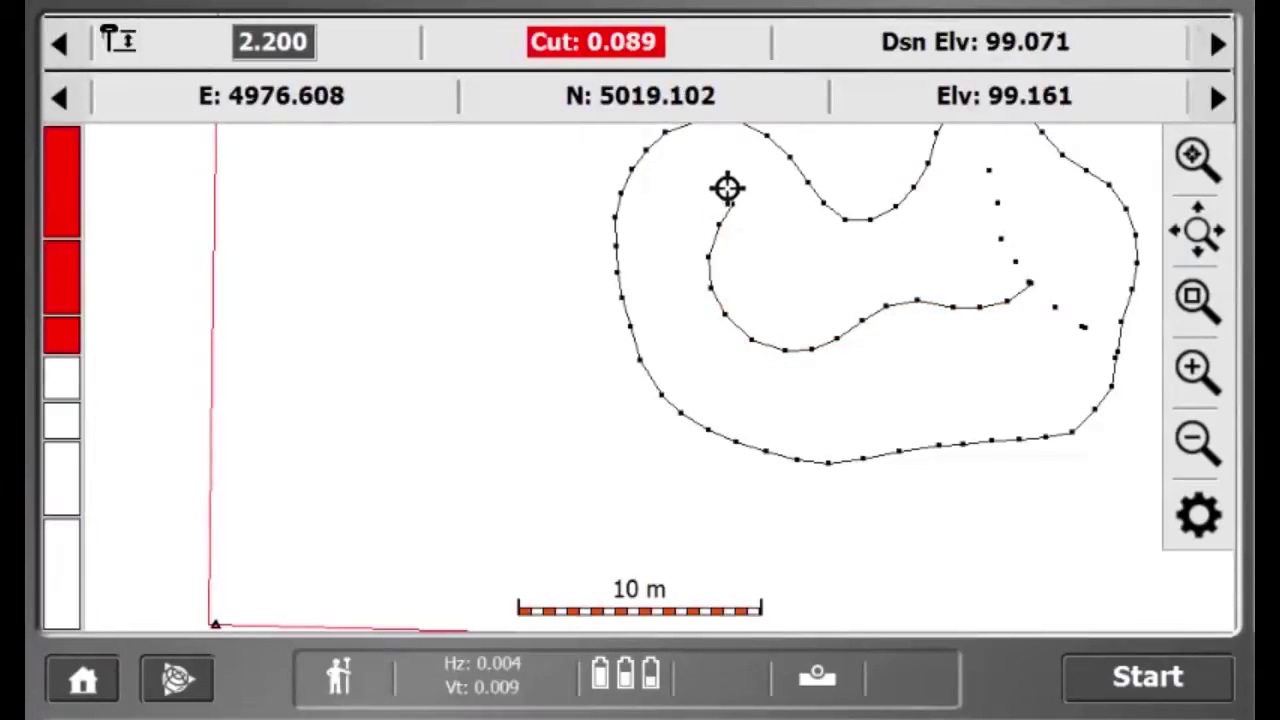
pyautogui.click(1147, 677)
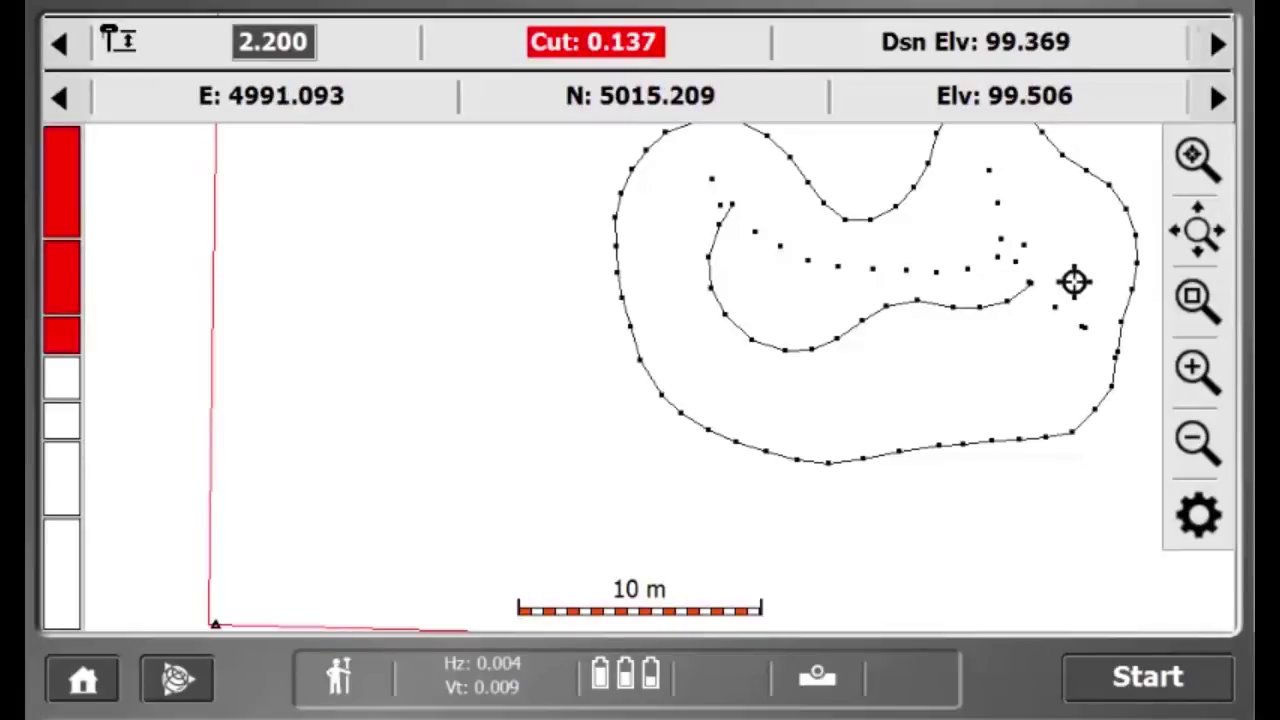
pyautogui.click(1147, 677)
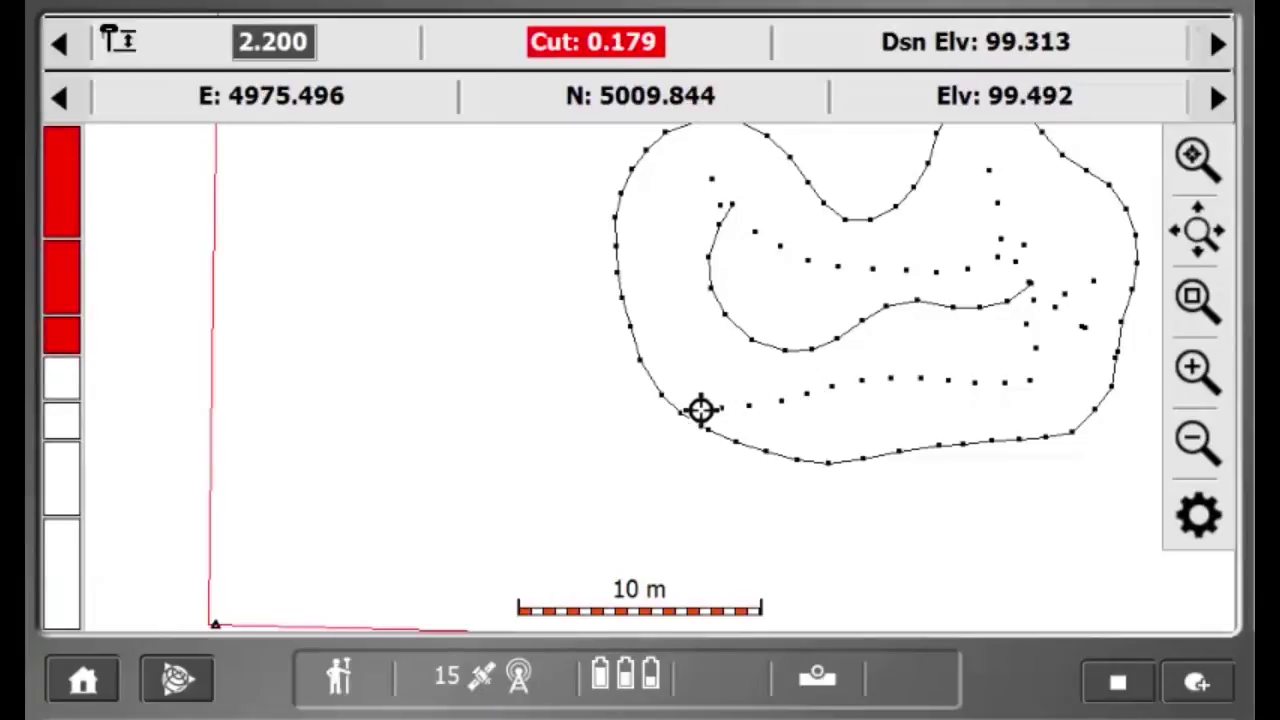
pyautogui.click(1117, 681)
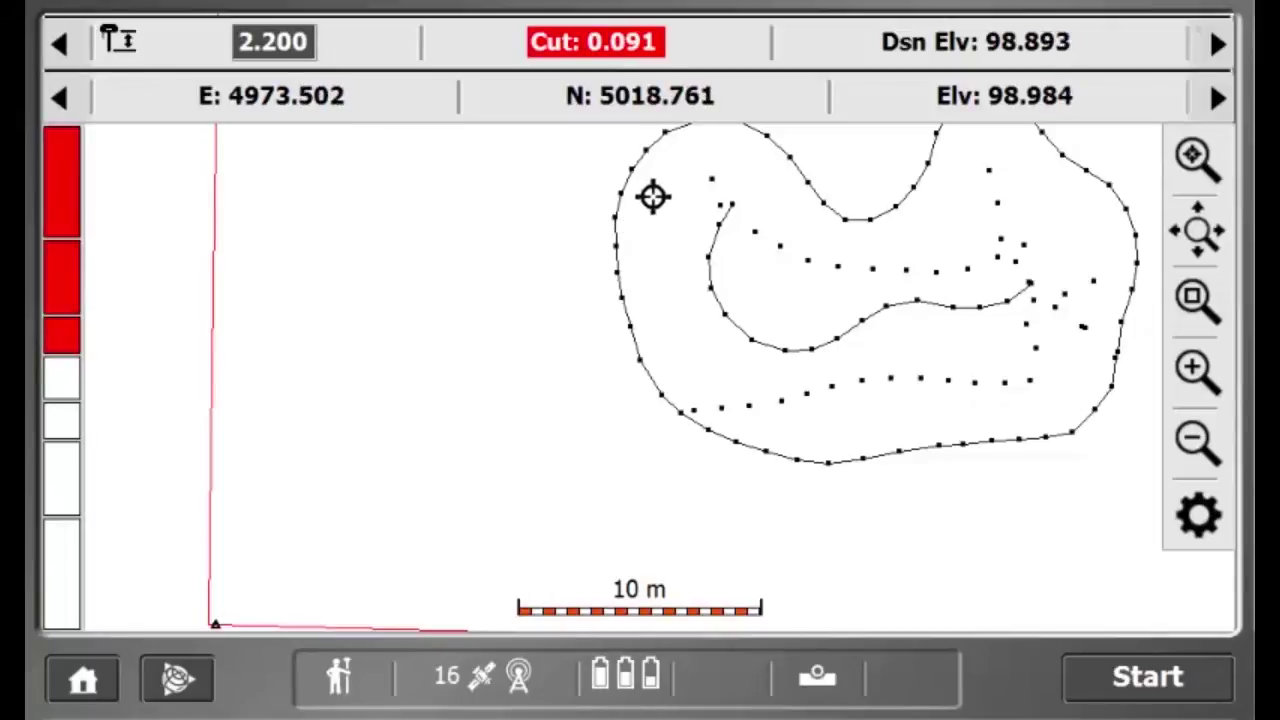
pyautogui.click(1147, 678)
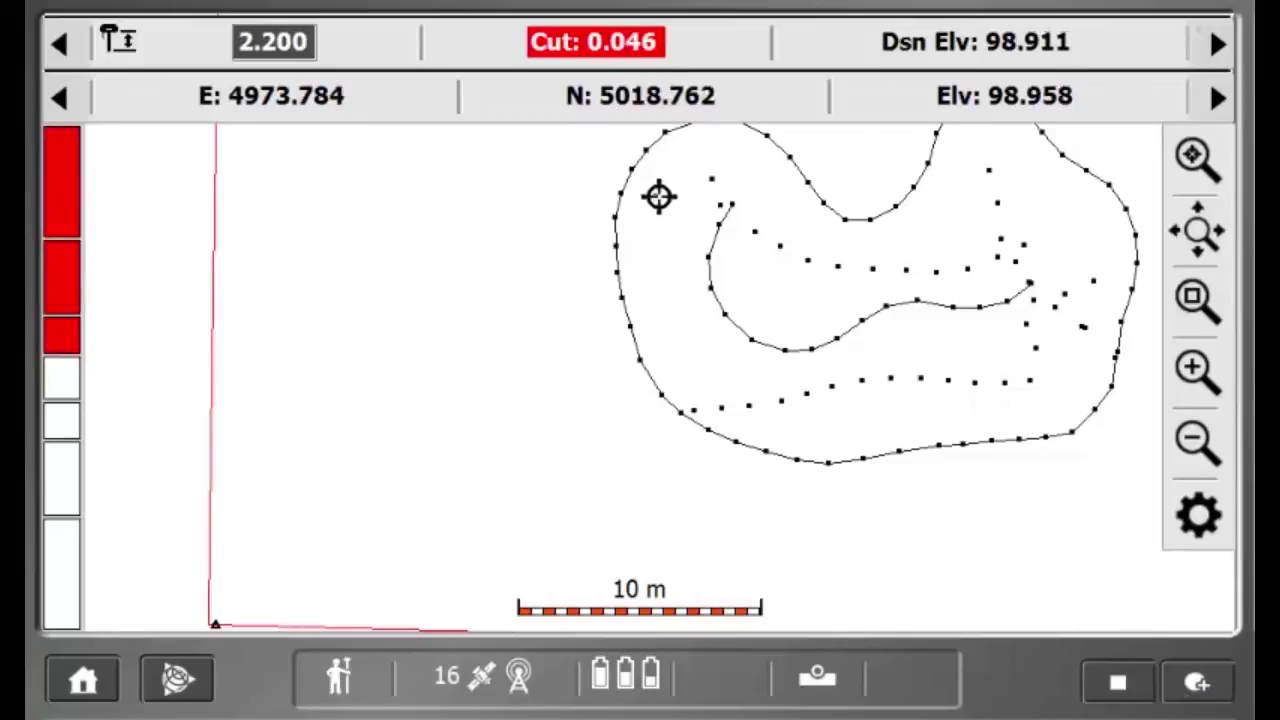
pyautogui.click(1197, 681)
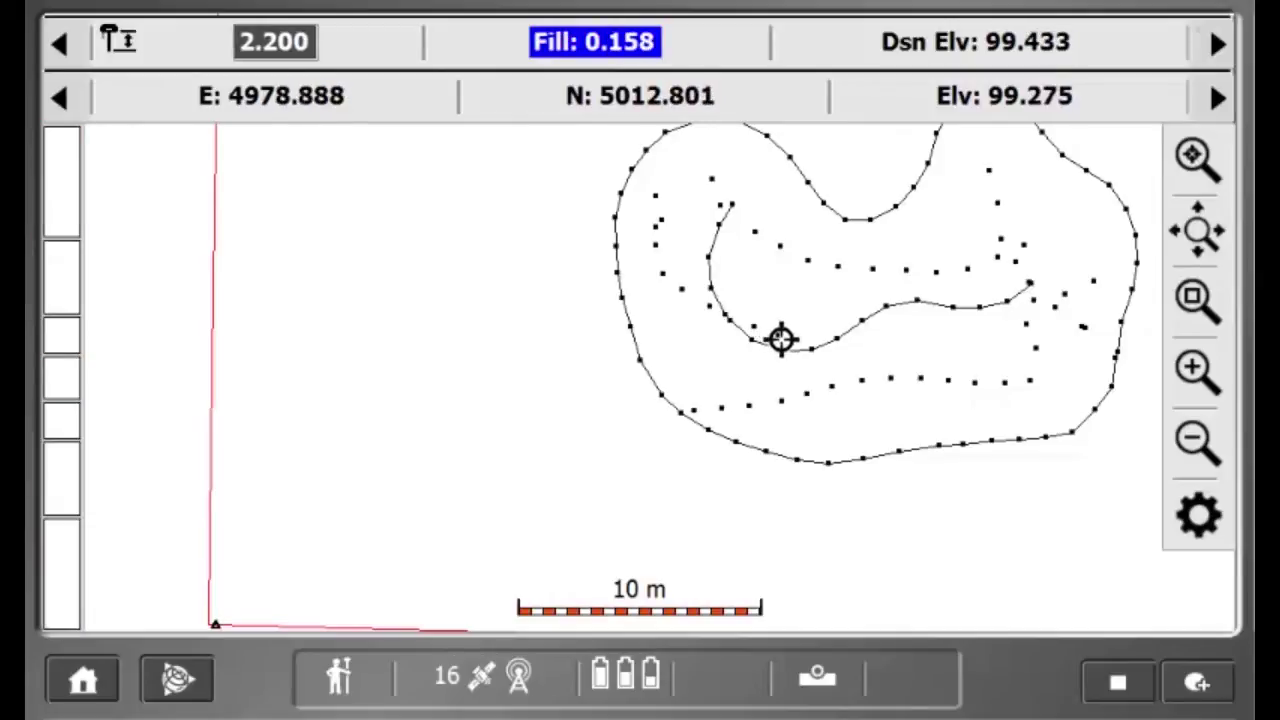
pyautogui.click(1118, 682)
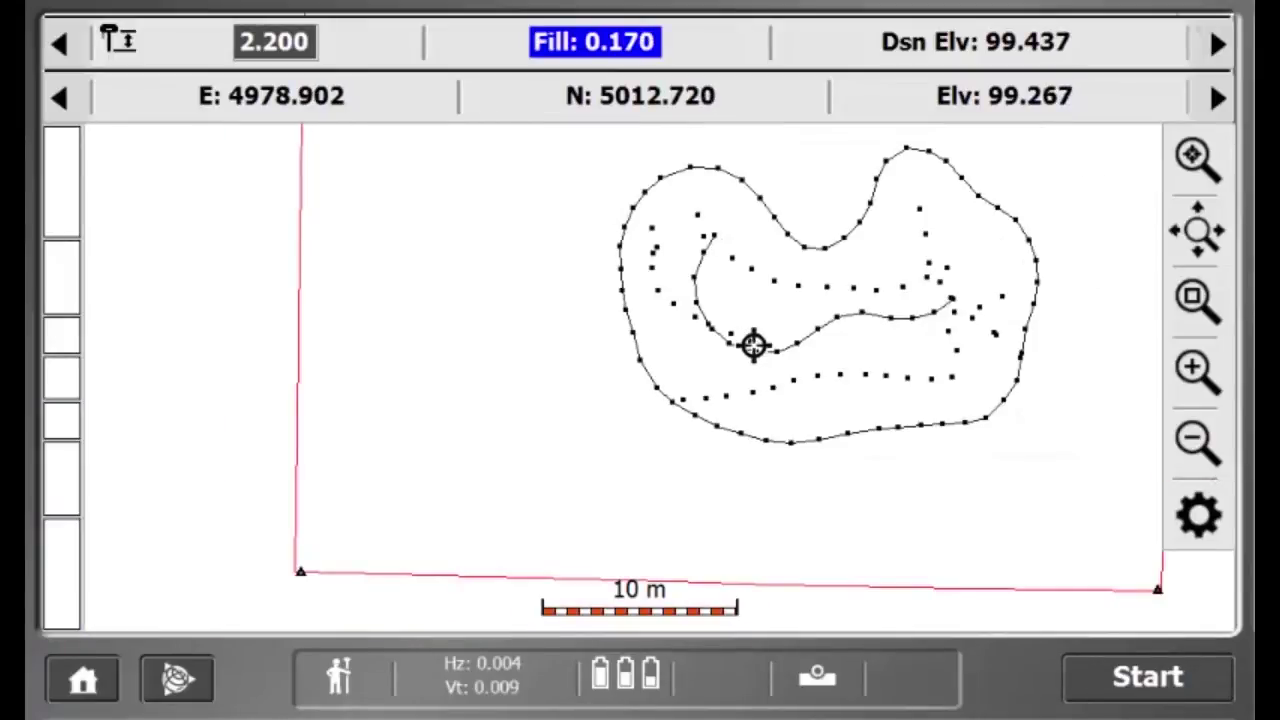
# - Turn on the coverage grid in the map options with a grid size of 2 m, and accept
pyautogui.click(1198, 515)
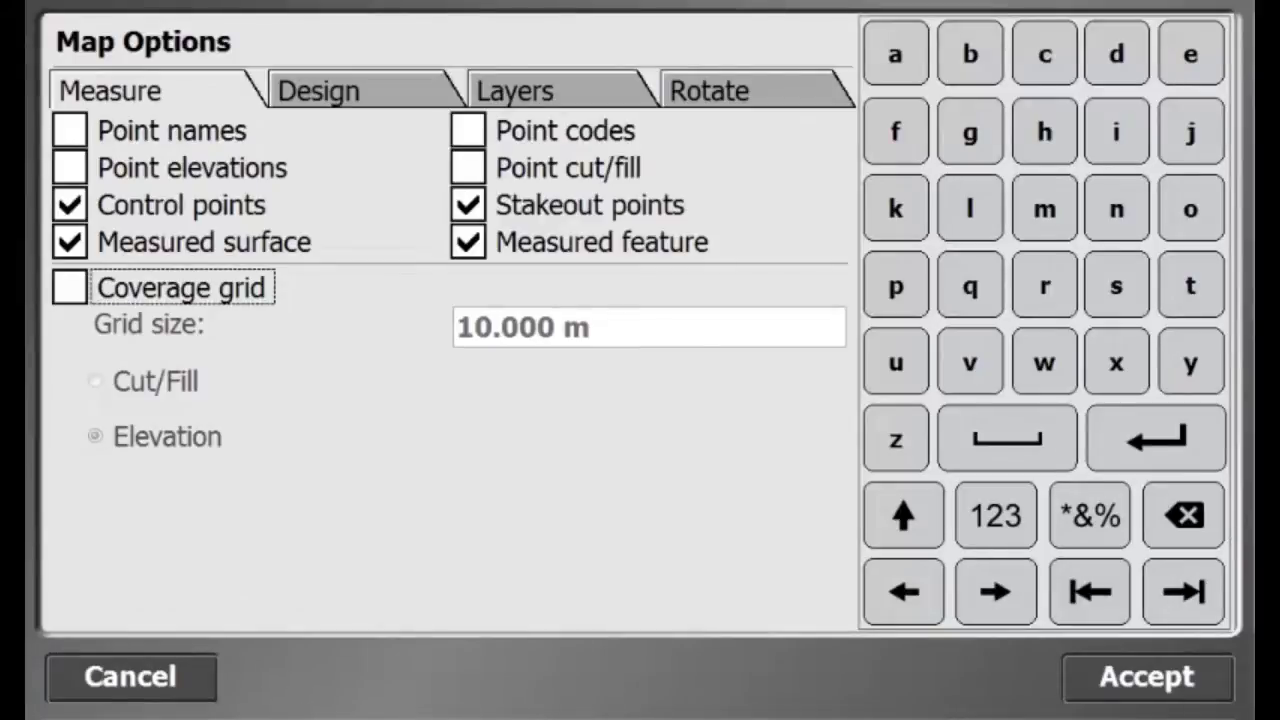
pyautogui.click(99, 293)
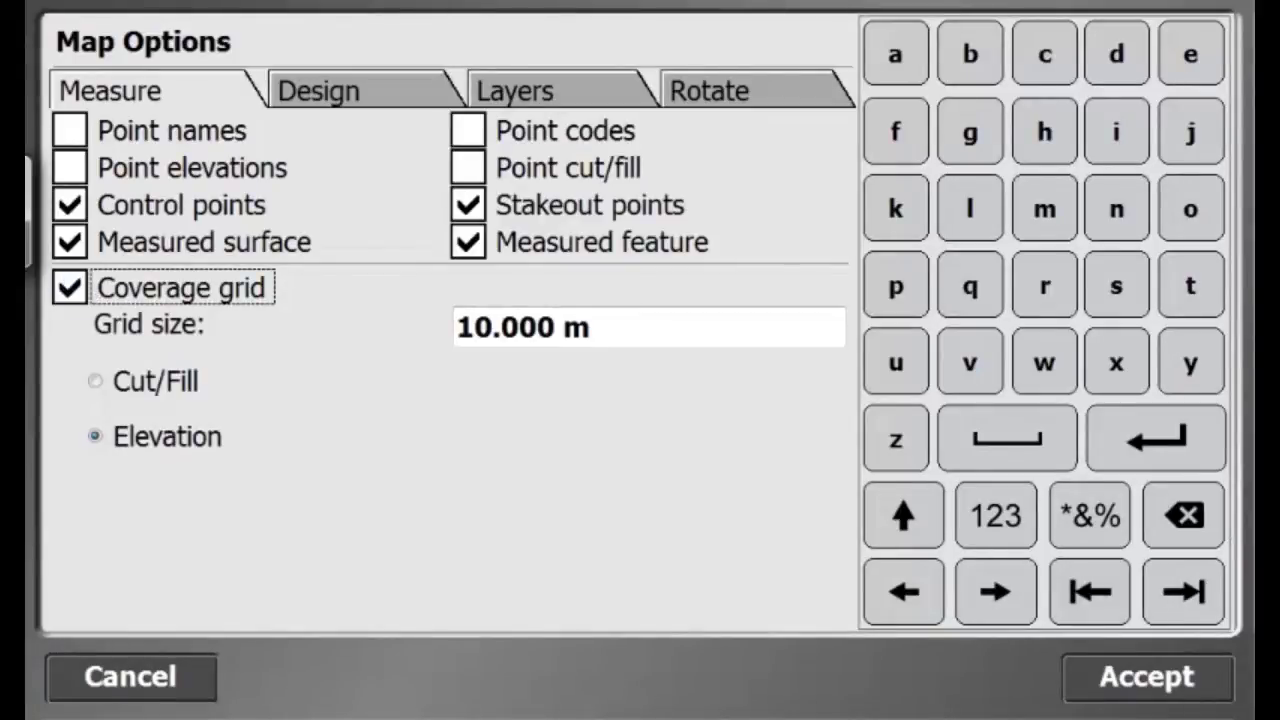
pyautogui.click(586, 331)
pyautogui.click(611, 331)
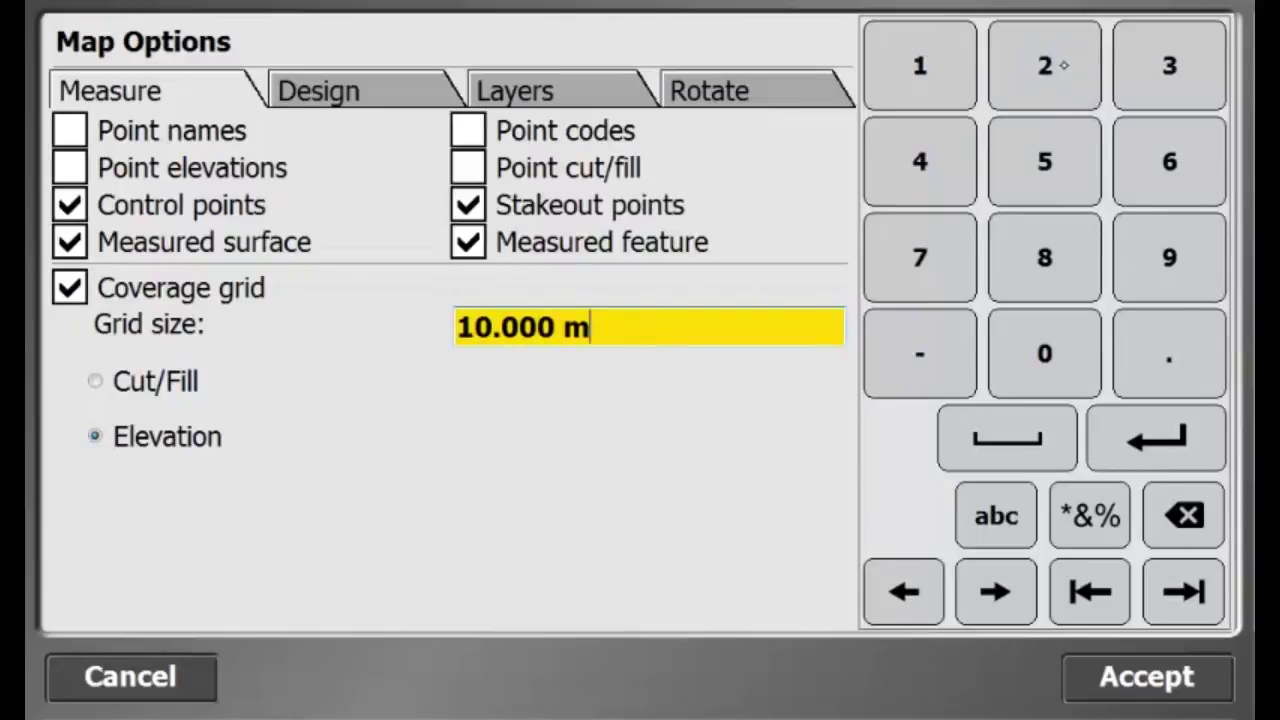
pyautogui.click(643, 340)
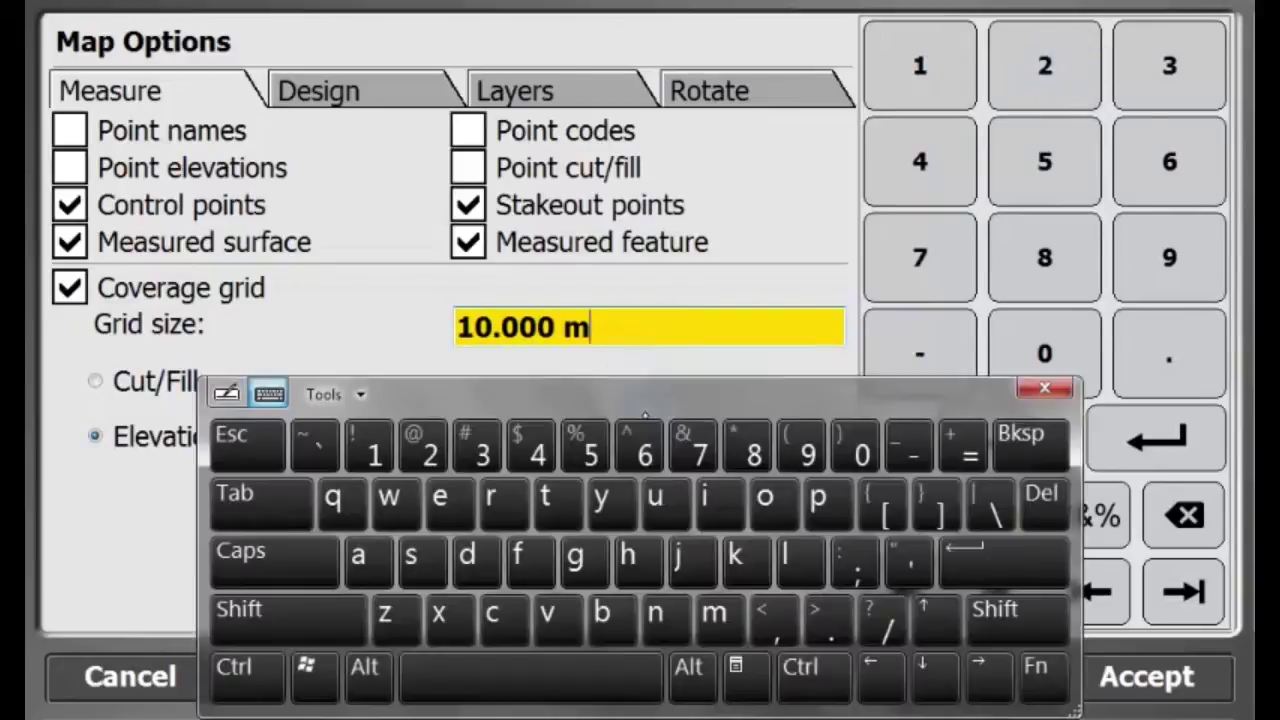
pyautogui.click(1030, 445)
pyautogui.click(1030, 445)
pyautogui.click(1030, 445)
pyautogui.click(962, 445)
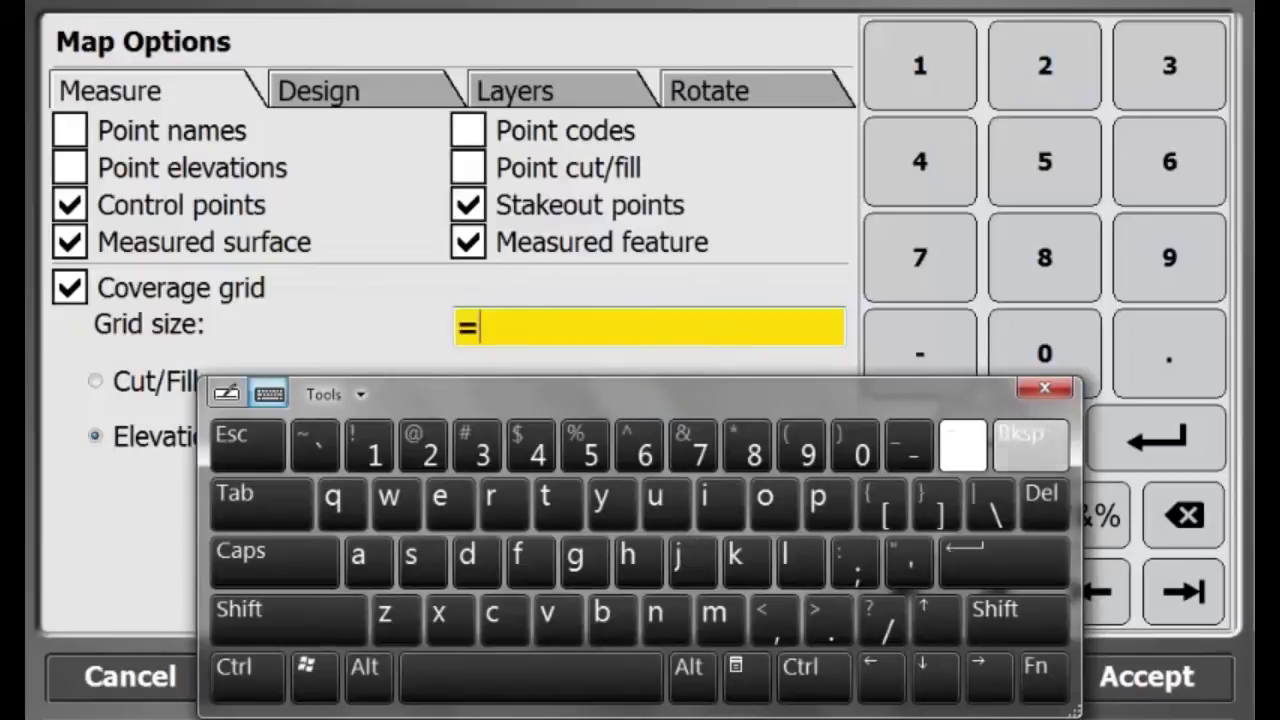
pyautogui.click(477, 445)
pyautogui.click(1030, 445)
pyautogui.click(1030, 445)
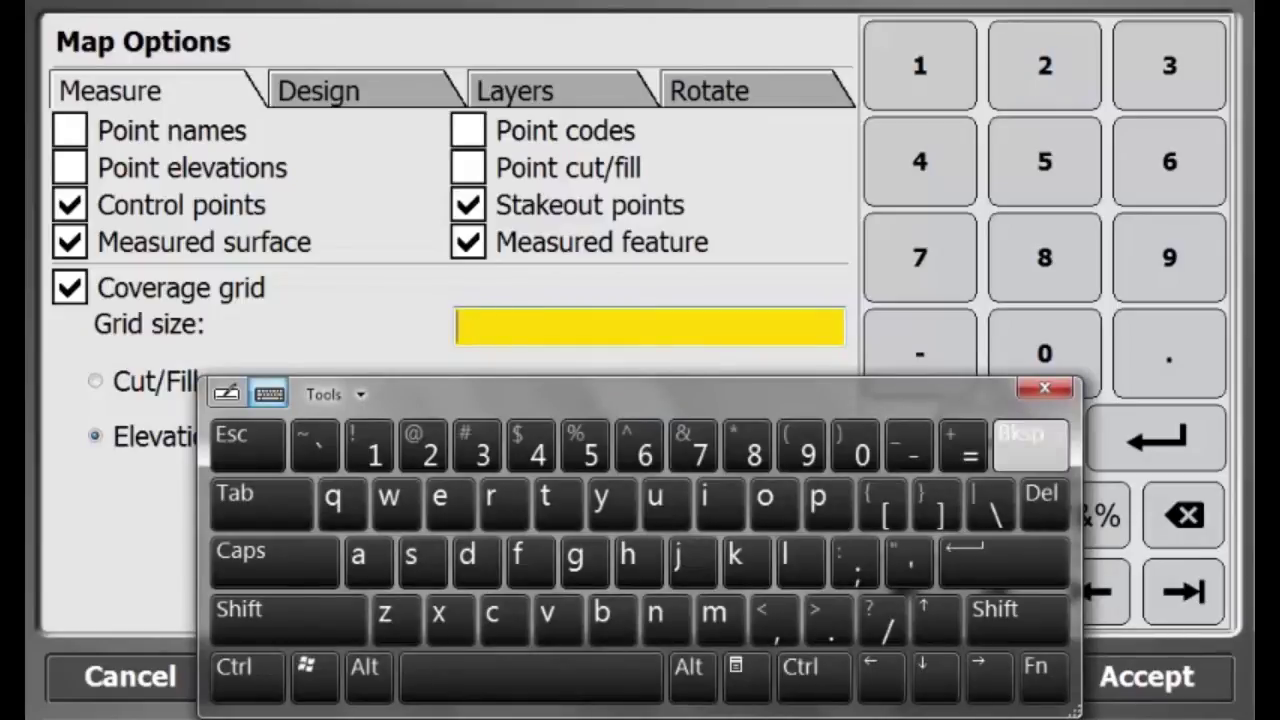
pyautogui.click(430, 445)
pyautogui.click(1003, 563)
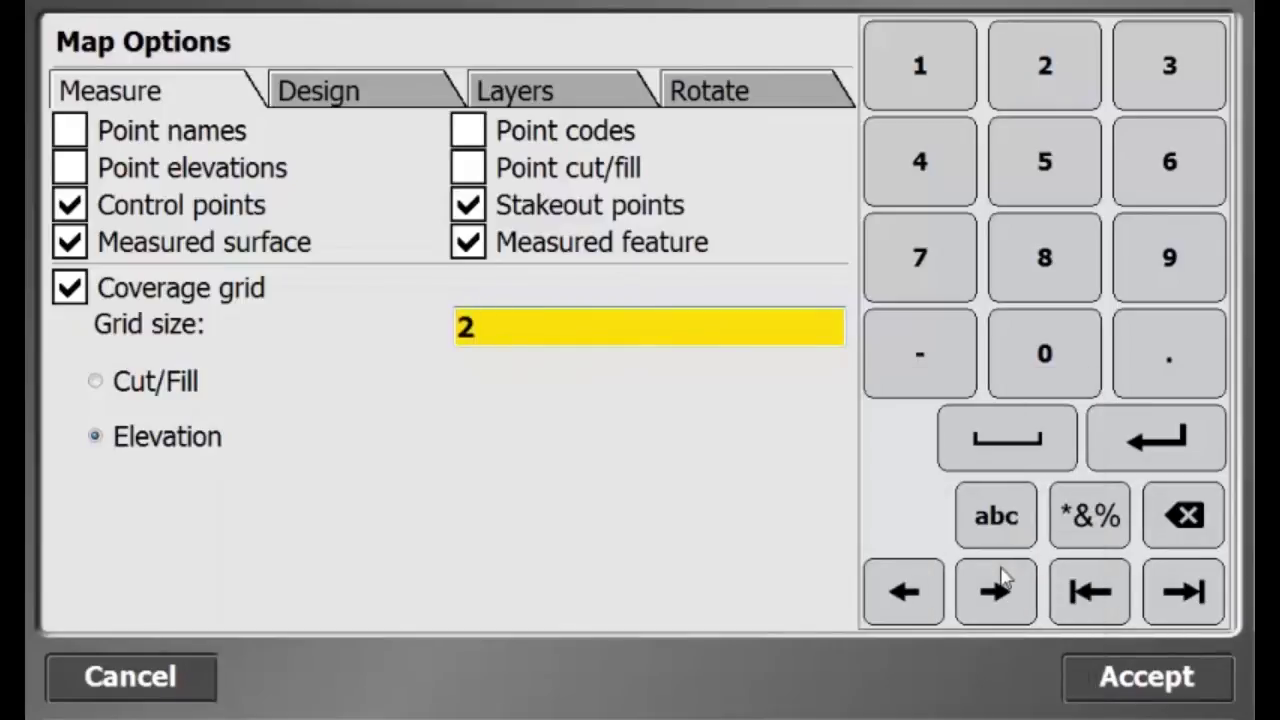
pyautogui.click(1147, 677)
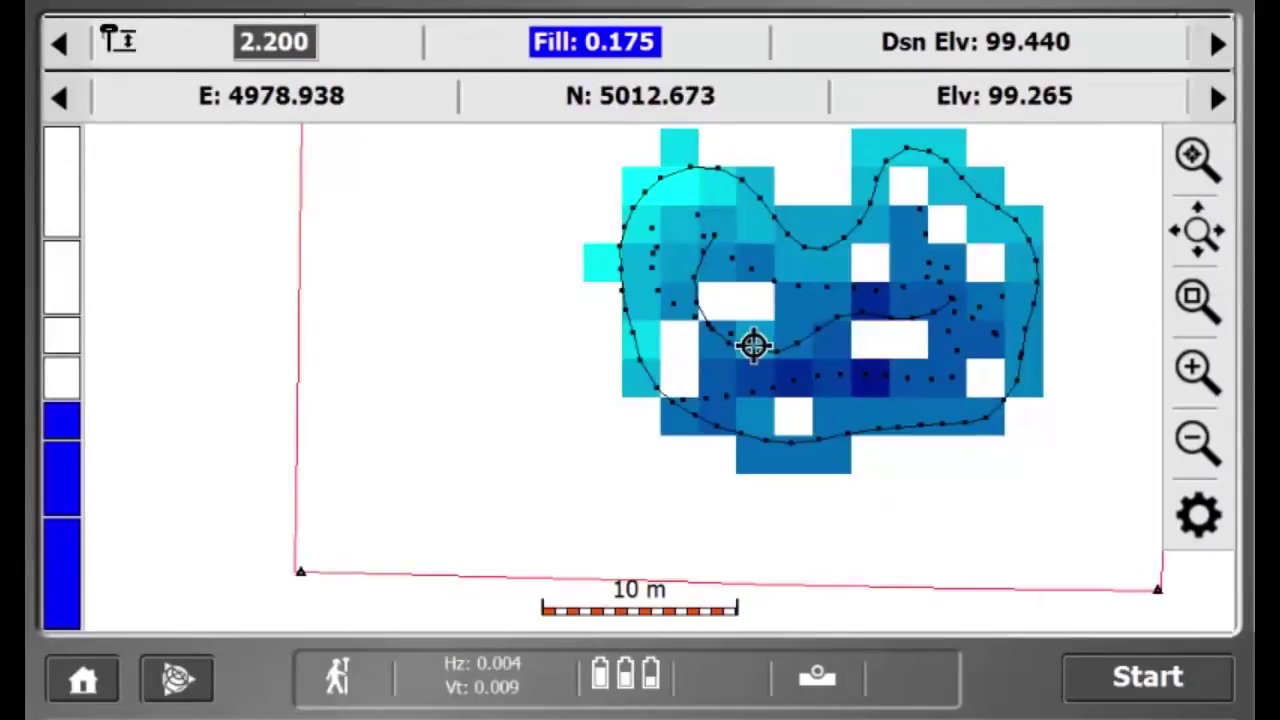
# - Switch the coverage grid's colouring to Cut/Fill in the map options, and accept
pyautogui.click(1199, 515)
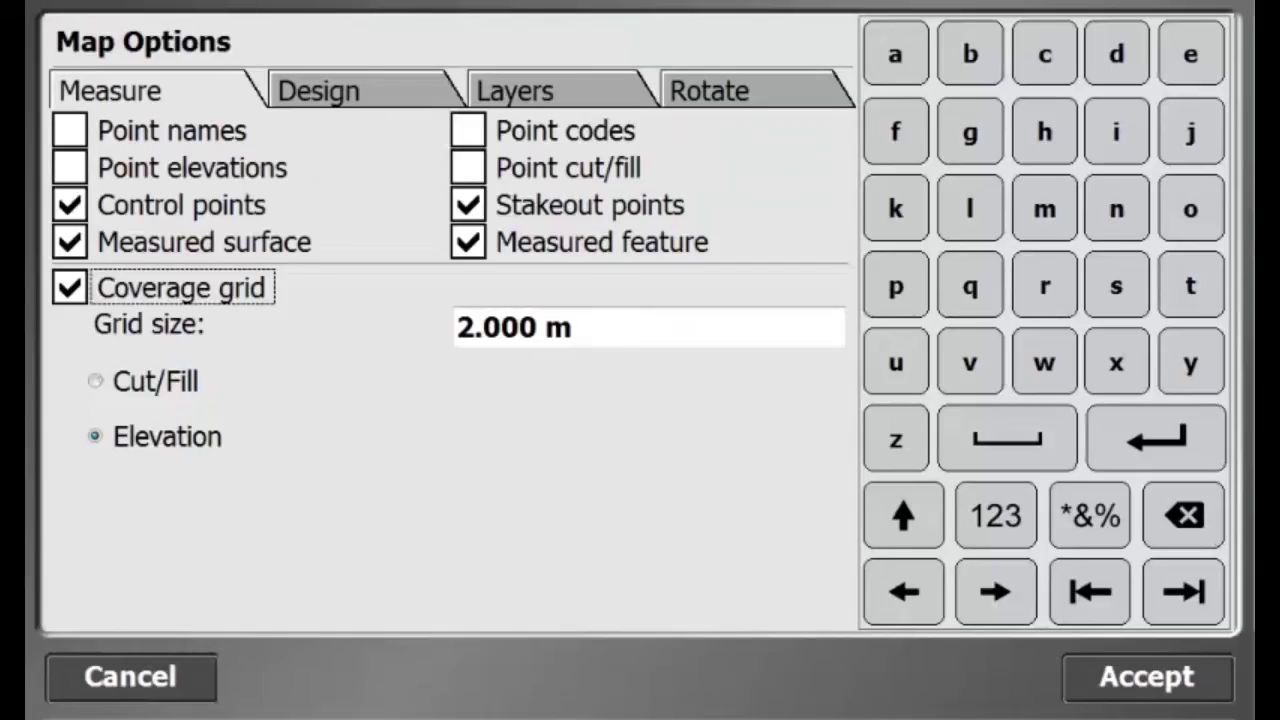
pyautogui.click(130, 383)
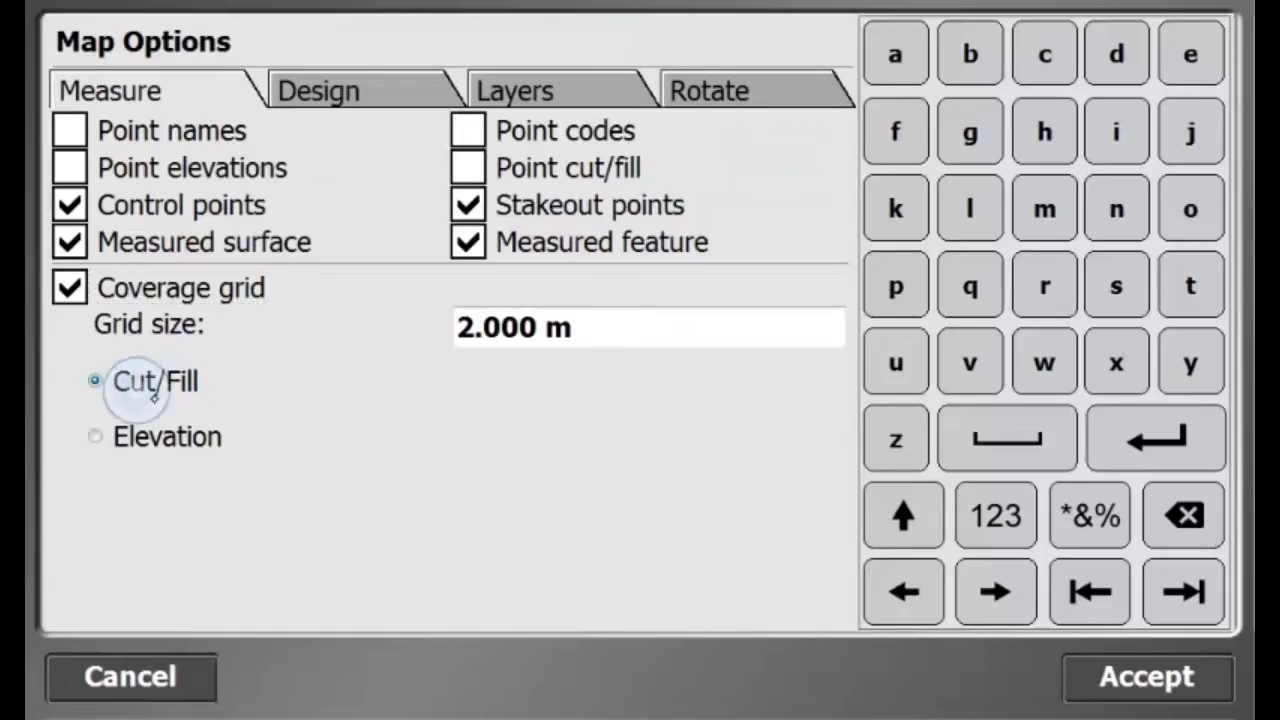
pyautogui.click(1217, 697)
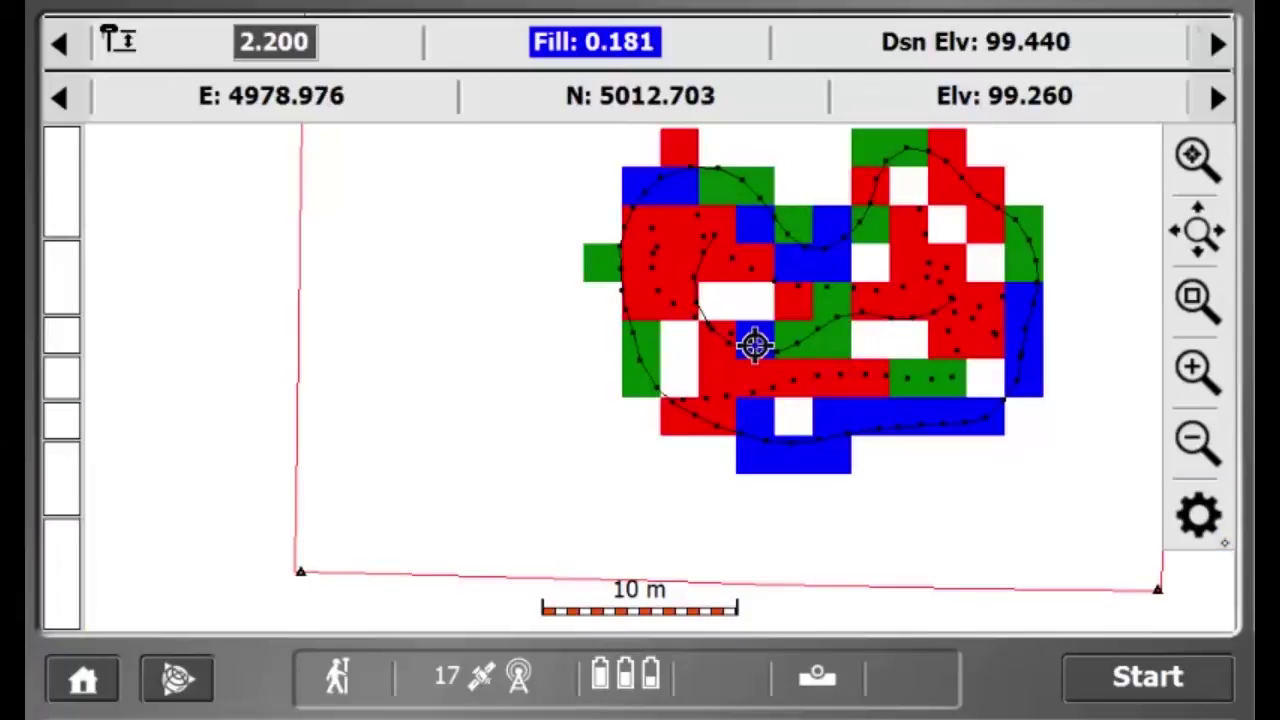
# - Turn off the coverage grid in the map options, and accept
pyautogui.click(1222, 540)
pyautogui.click(69, 288)
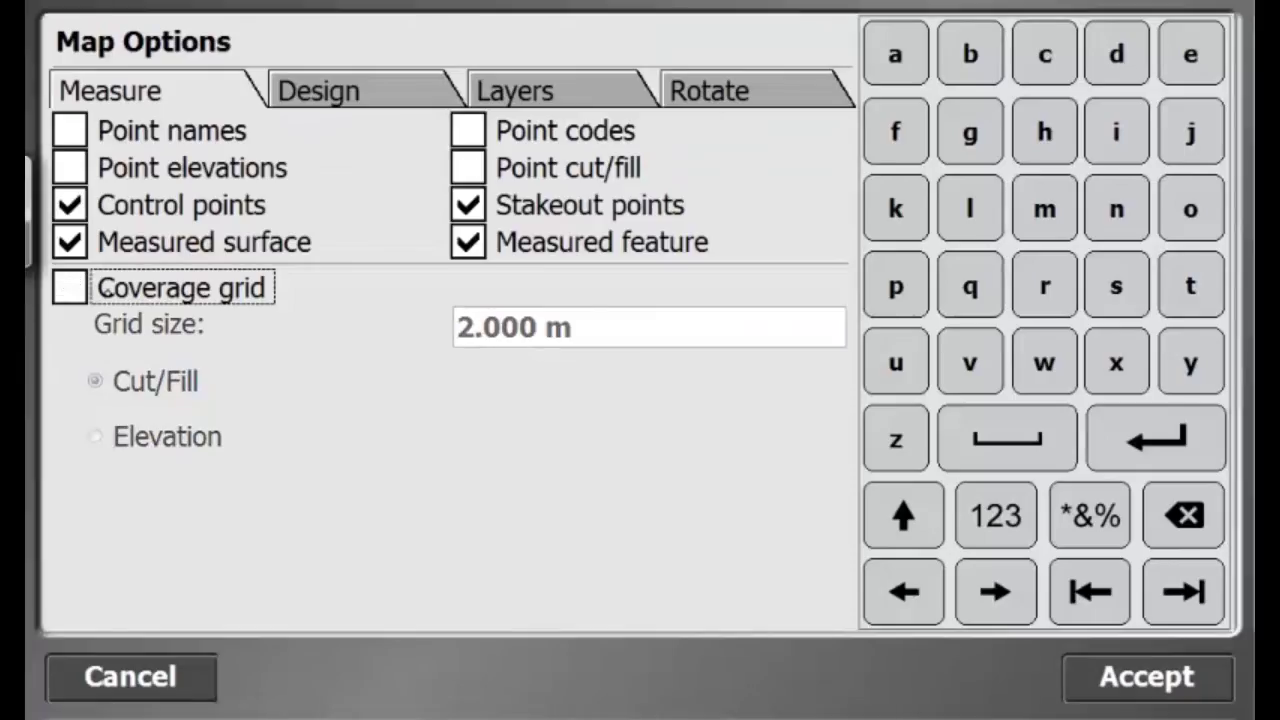
pyautogui.click(1147, 676)
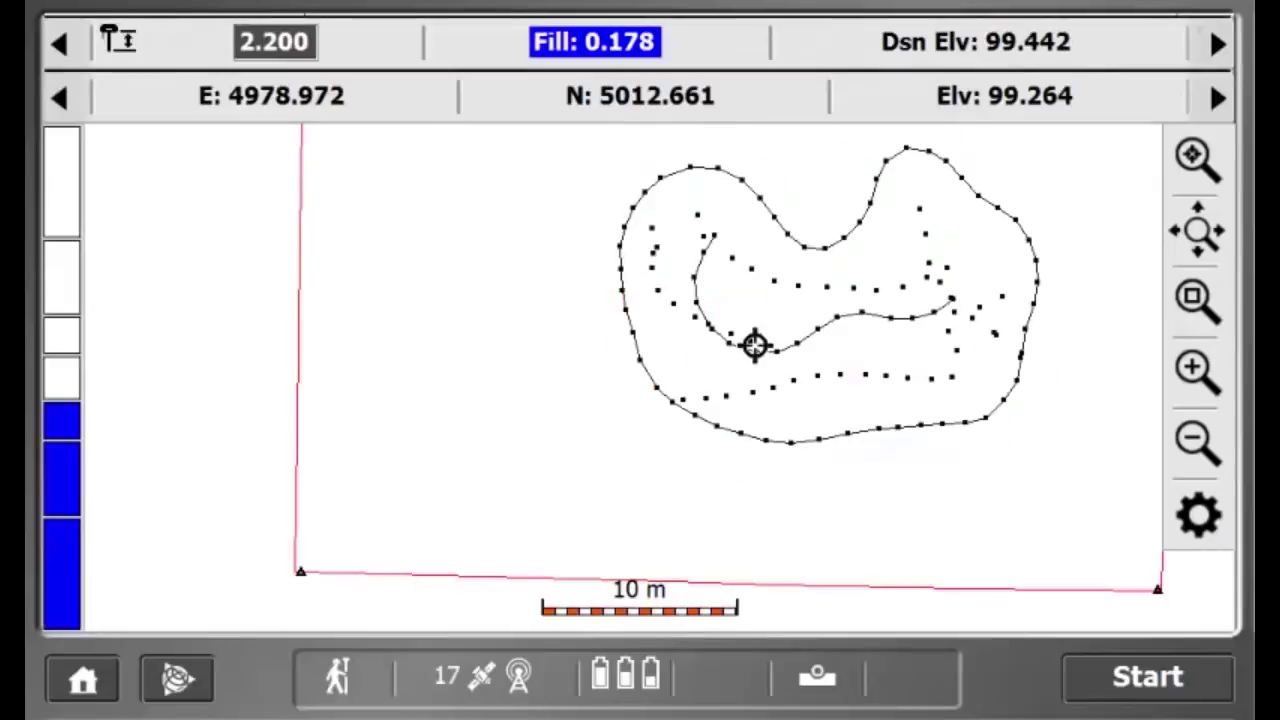
# - Generate measured contours of the stockpile surface in COGO at an elevation interval of 0.050 m
pyautogui.click(83, 680)
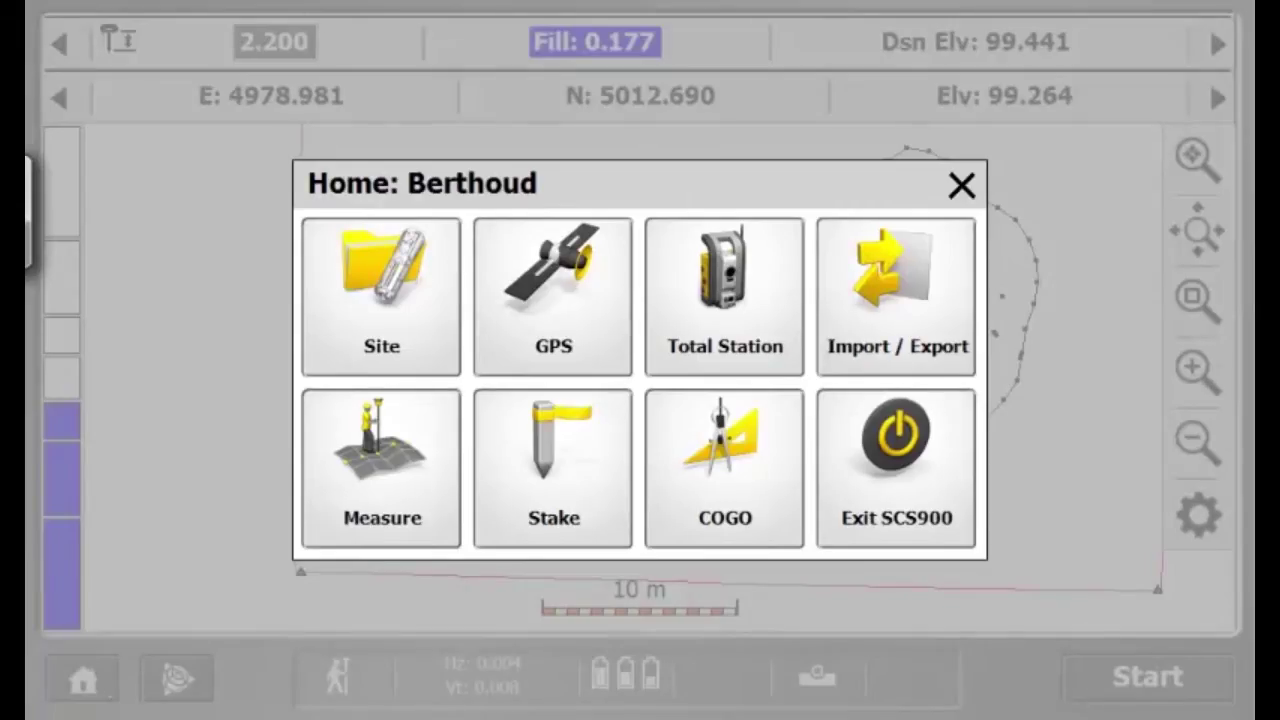
pyautogui.click(735, 497)
pyautogui.click(470, 375)
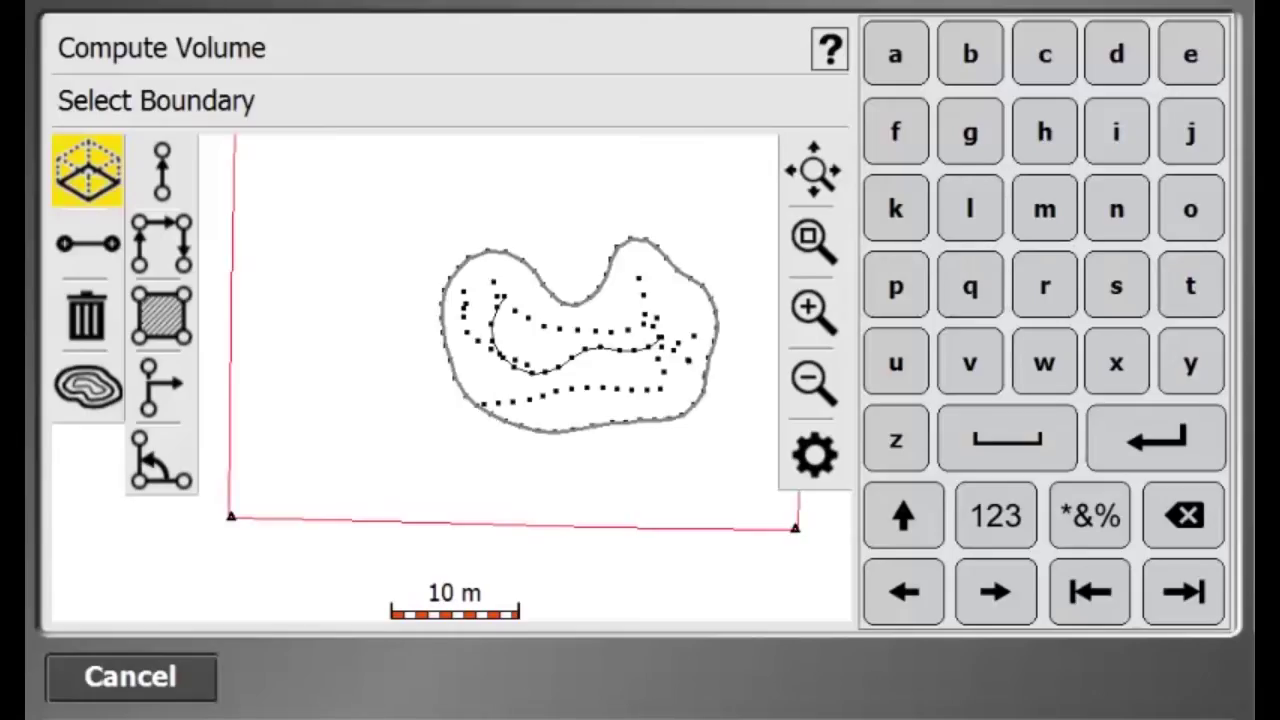
pyautogui.click(88, 387)
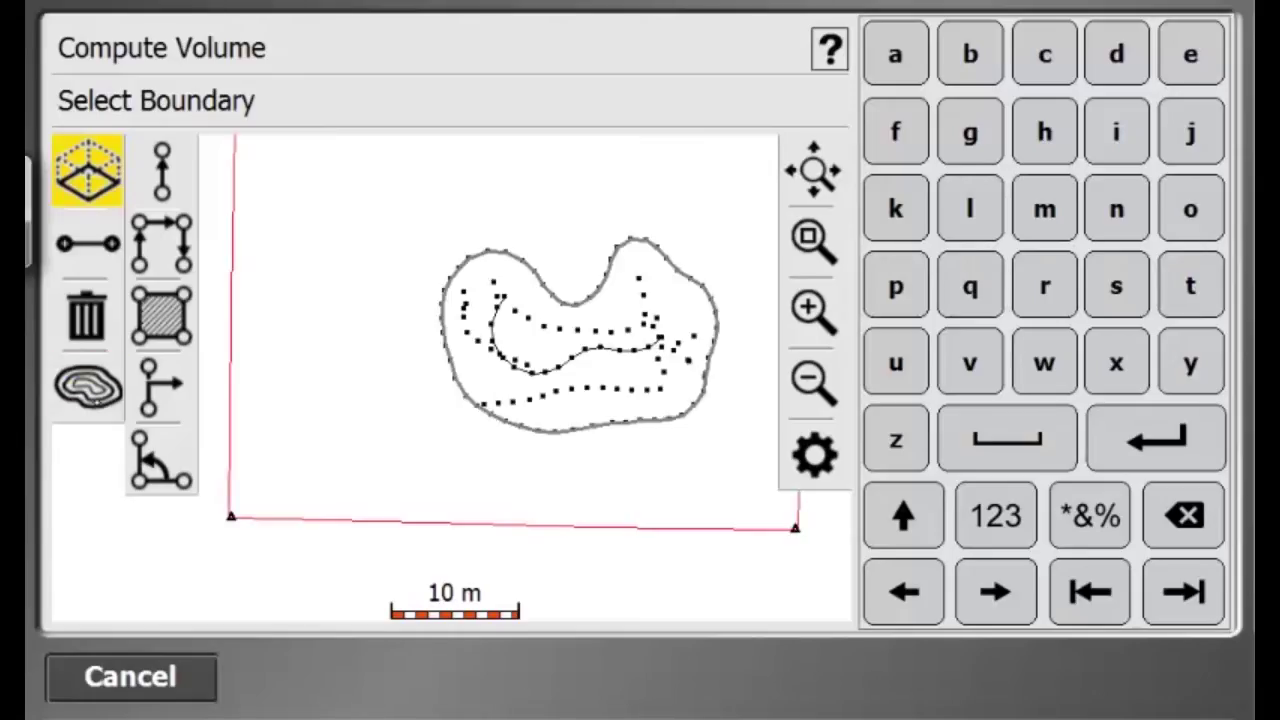
pyautogui.click(668, 499)
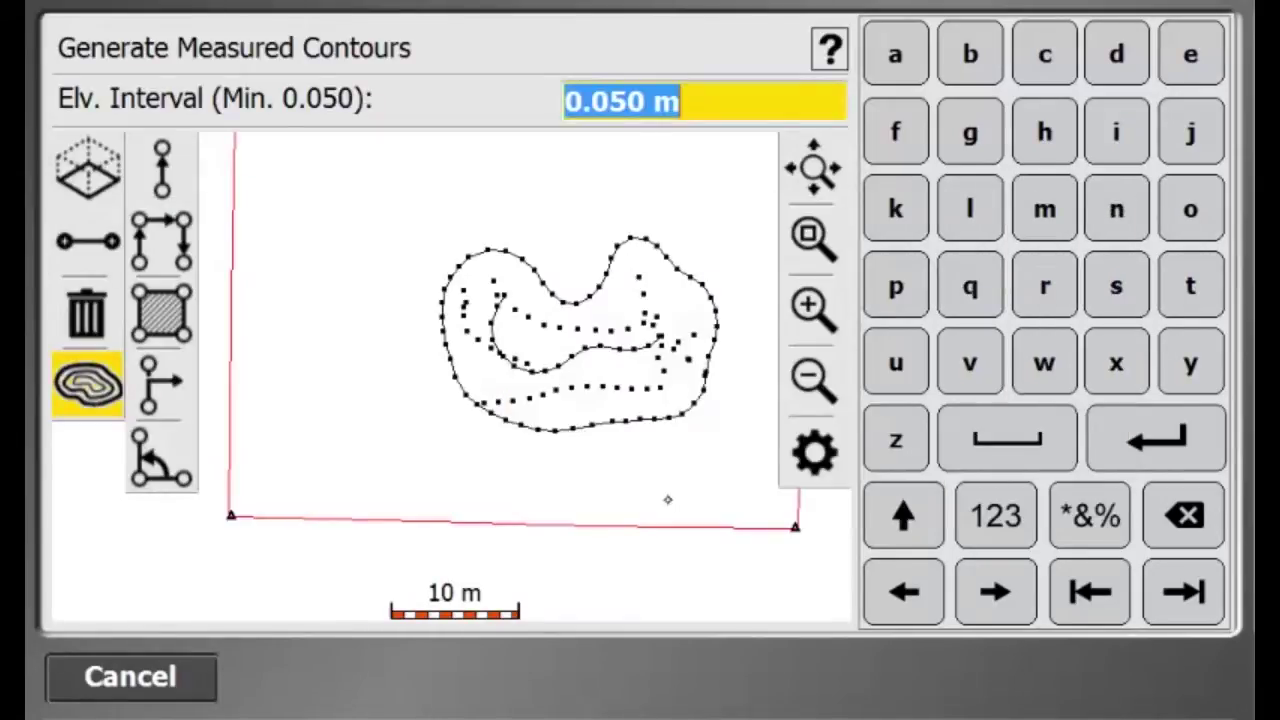
pyautogui.press('Return')
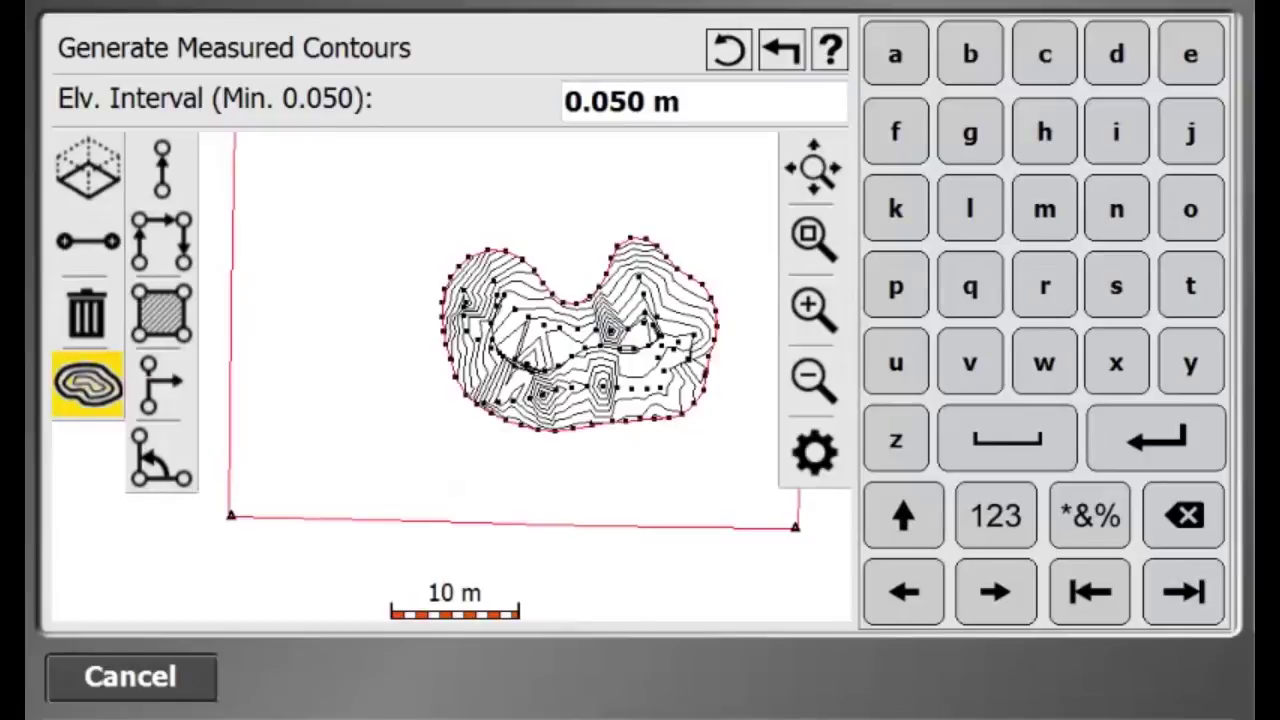
# - Create a breakline along the surface points north of the existing breakline, through Topo11, Topo14 and a third point farther east, and accept it
pyautogui.click(814, 236)
pyautogui.moveTo(444, 211); pyautogui.dragTo(765, 490)
pyautogui.click(846, 266)
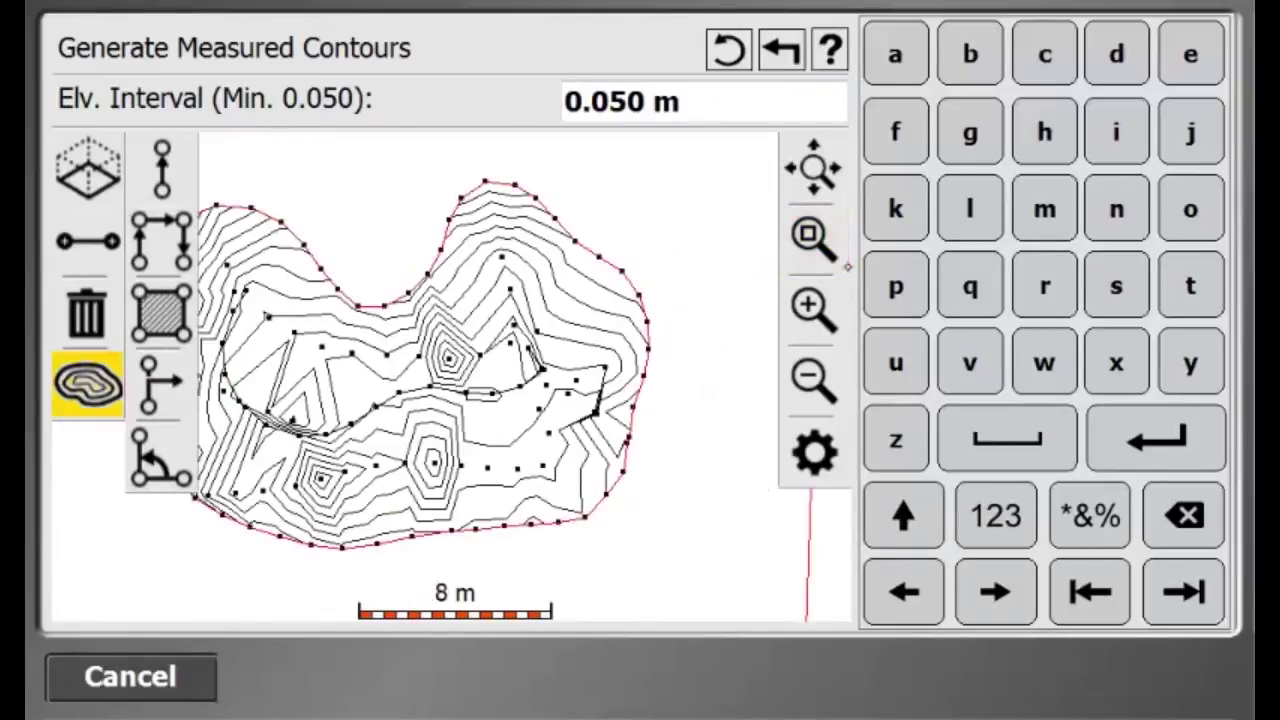
pyautogui.moveTo(446, 479); pyautogui.dragTo(572, 459)
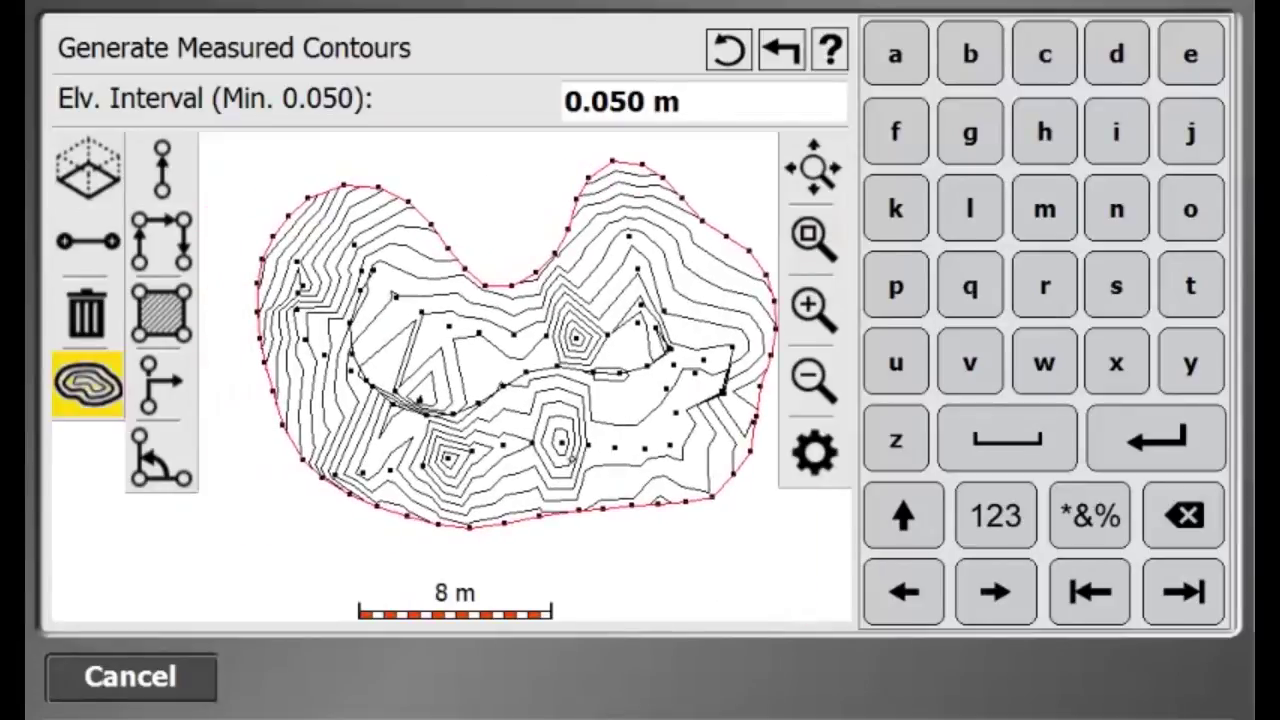
pyautogui.click(652, 101)
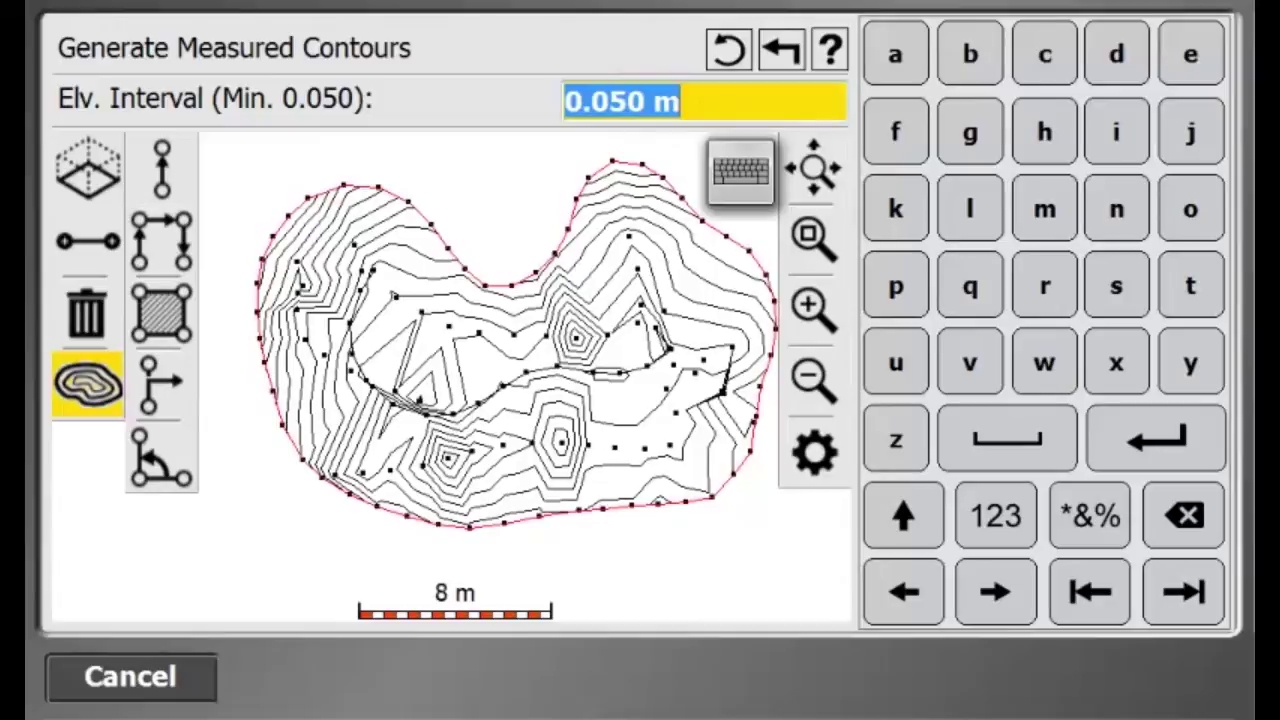
pyautogui.click(88, 241)
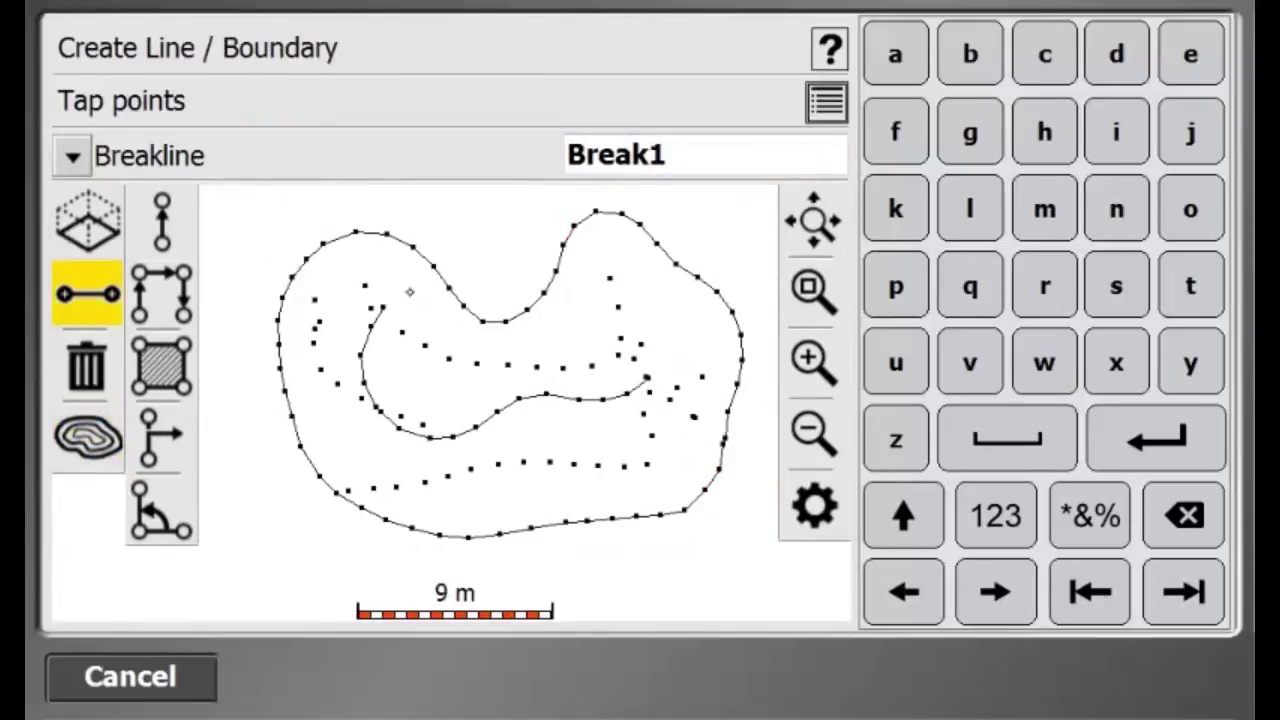
pyautogui.click(403, 335)
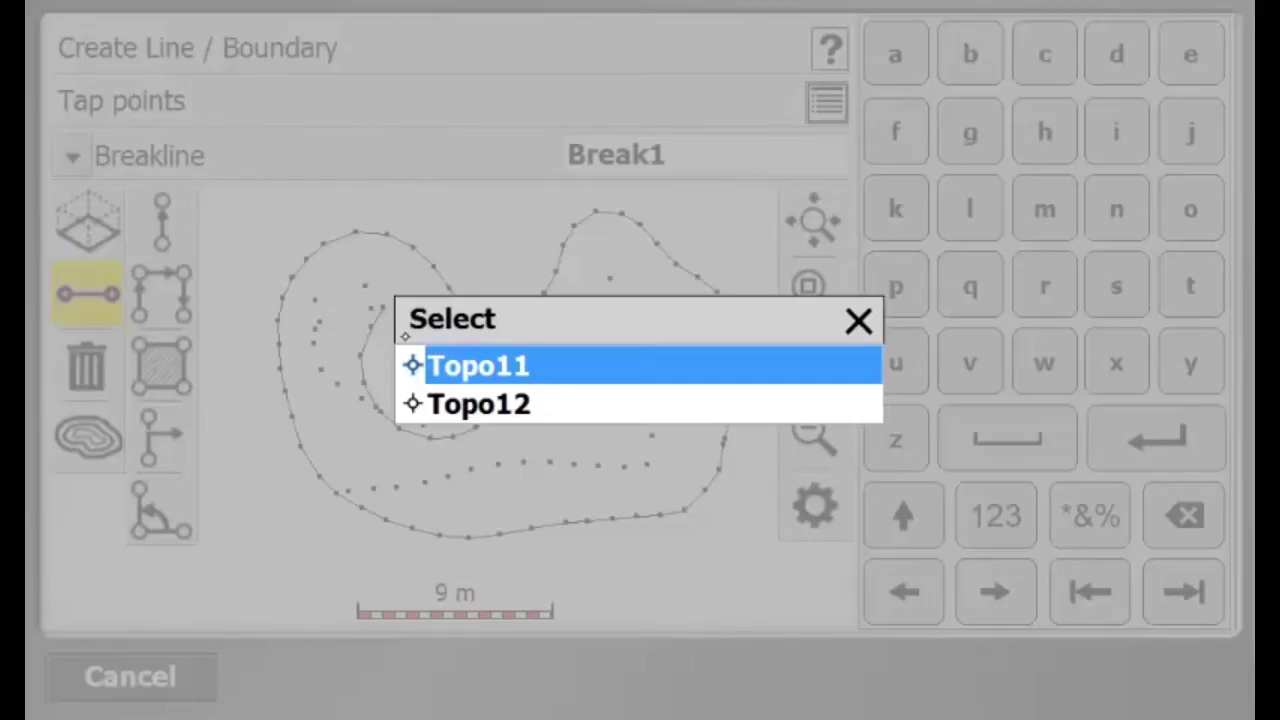
pyautogui.click(563, 357)
pyautogui.click(452, 362)
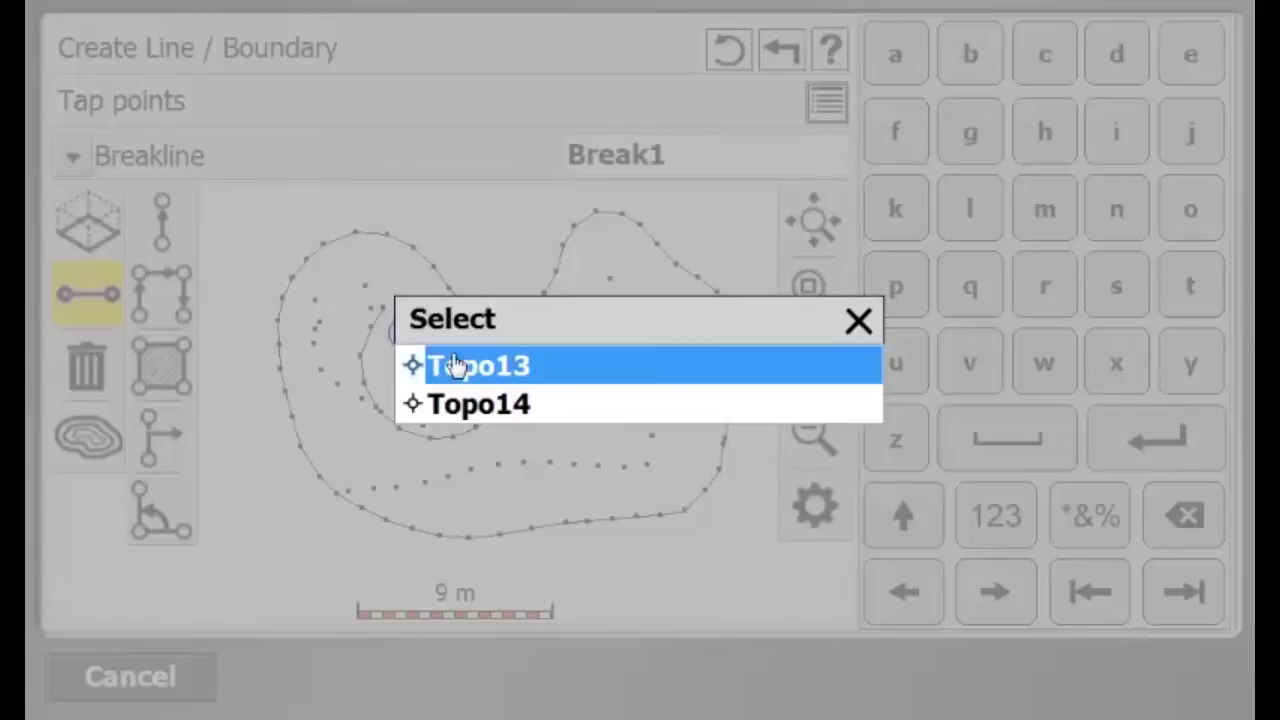
pyautogui.click(480, 404)
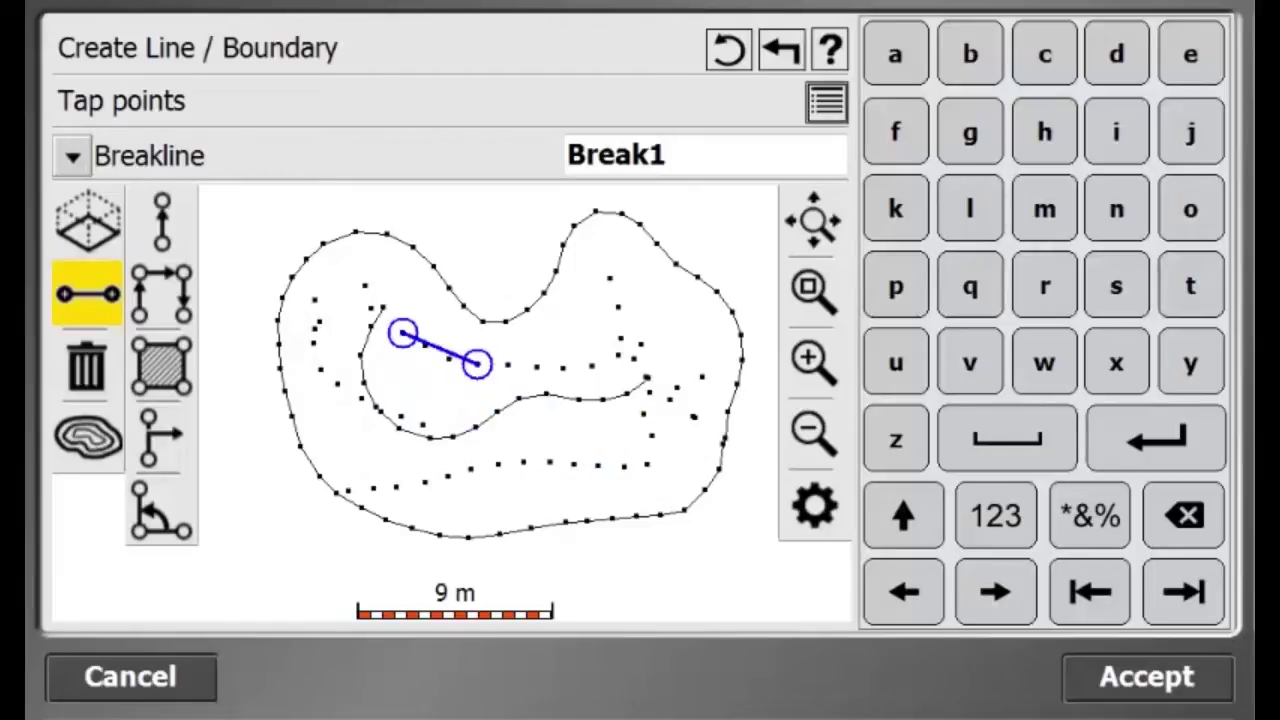
pyautogui.click(566, 368)
pyautogui.click(583, 369)
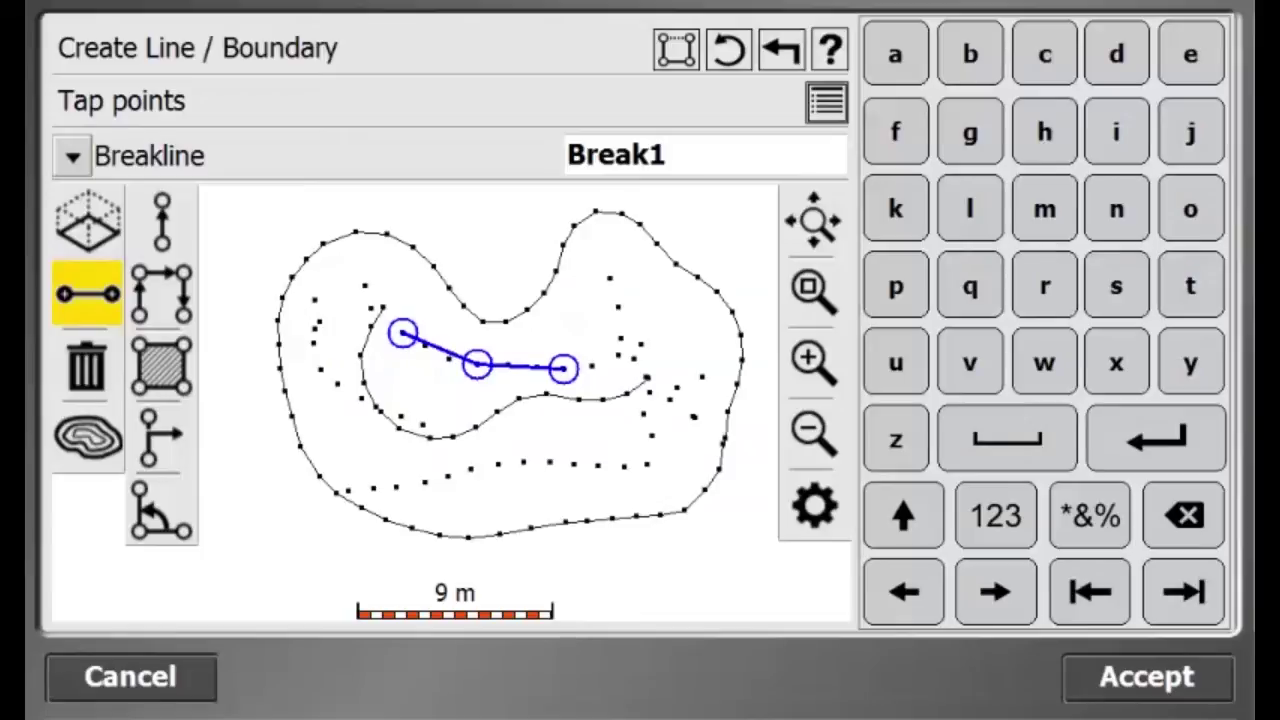
pyautogui.click(1208, 677)
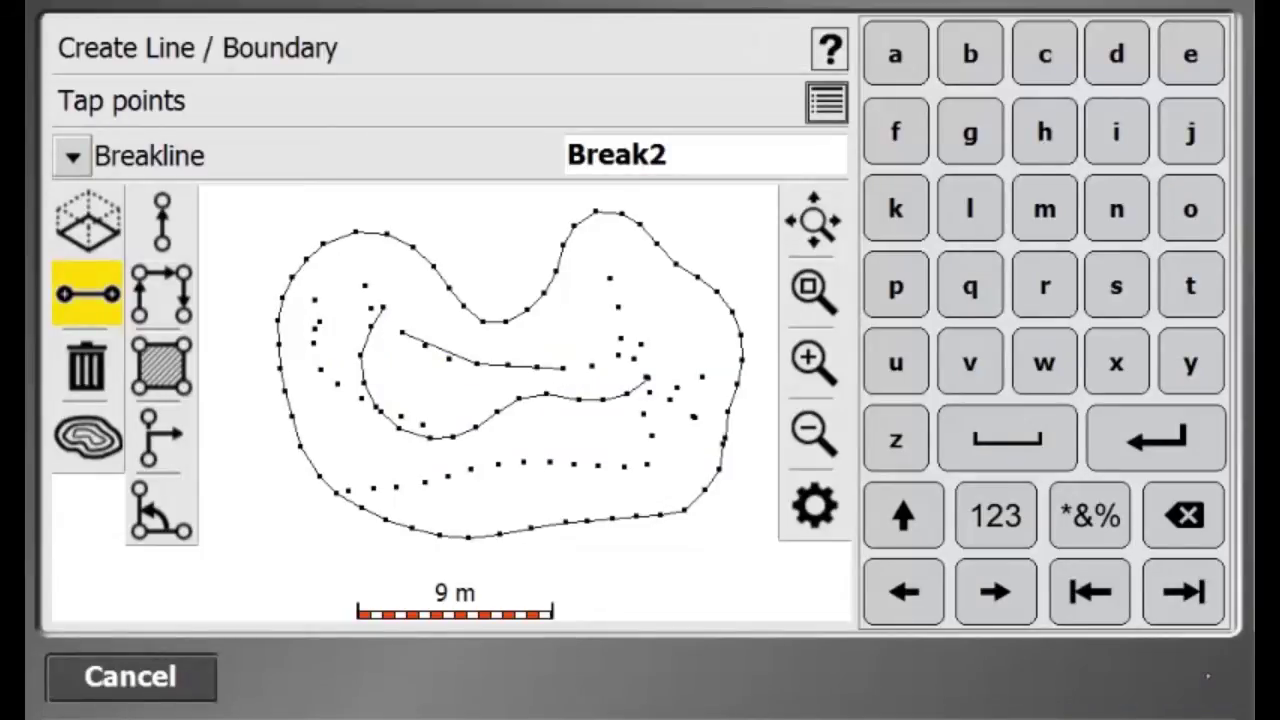
# - Regenerate the measured contours at the 0.050 m interval with the added breakline included
pyautogui.click(88, 437)
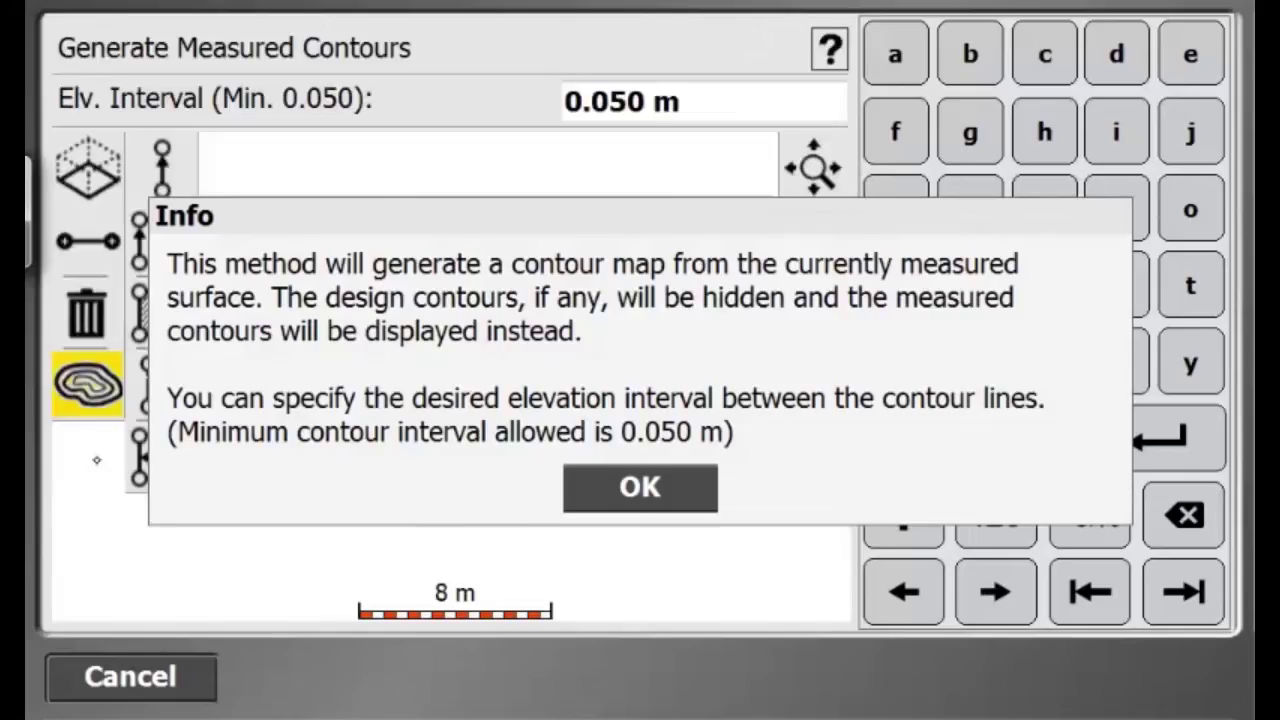
pyautogui.click(634, 469)
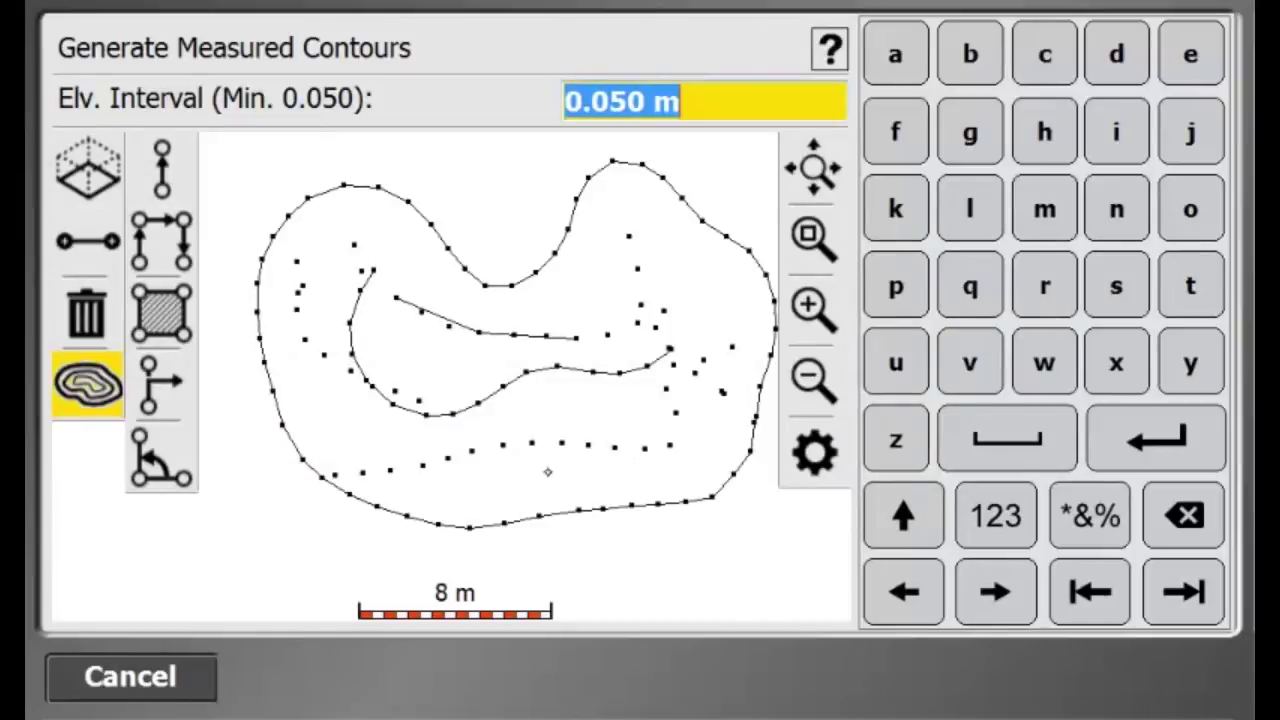
pyautogui.press('Return')
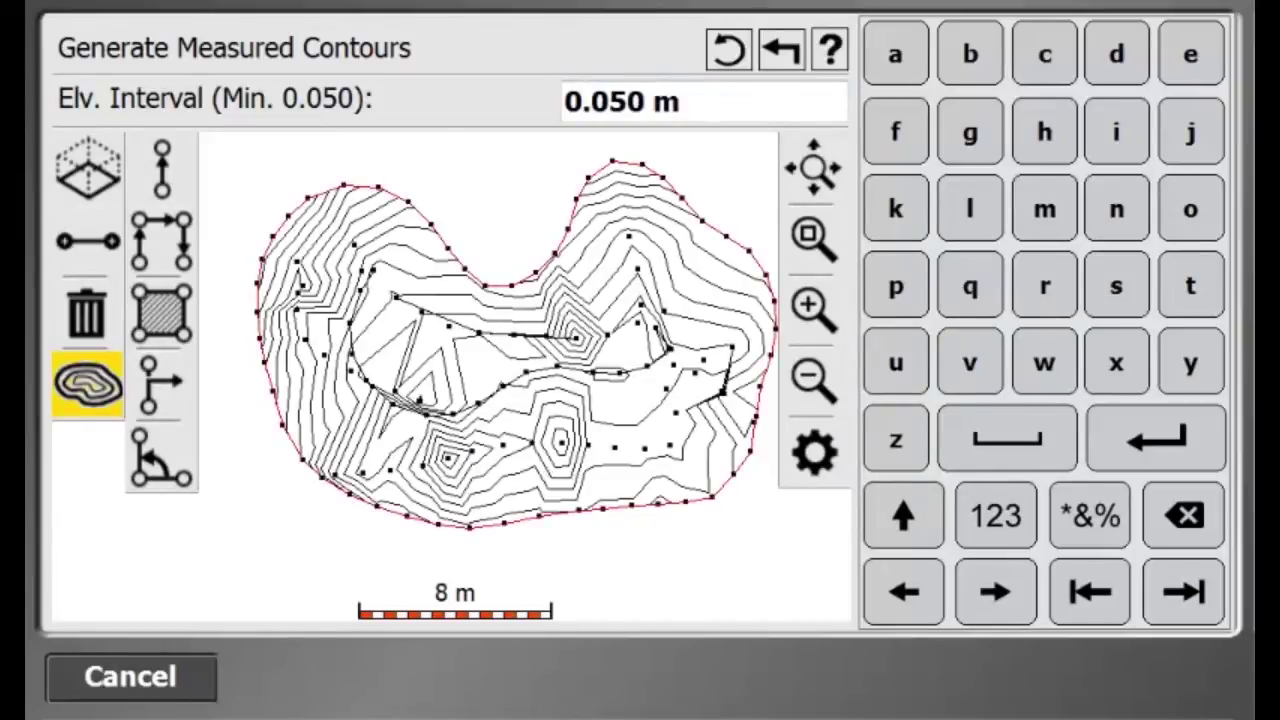
pyautogui.click(85, 403)
pyautogui.click(650, 490)
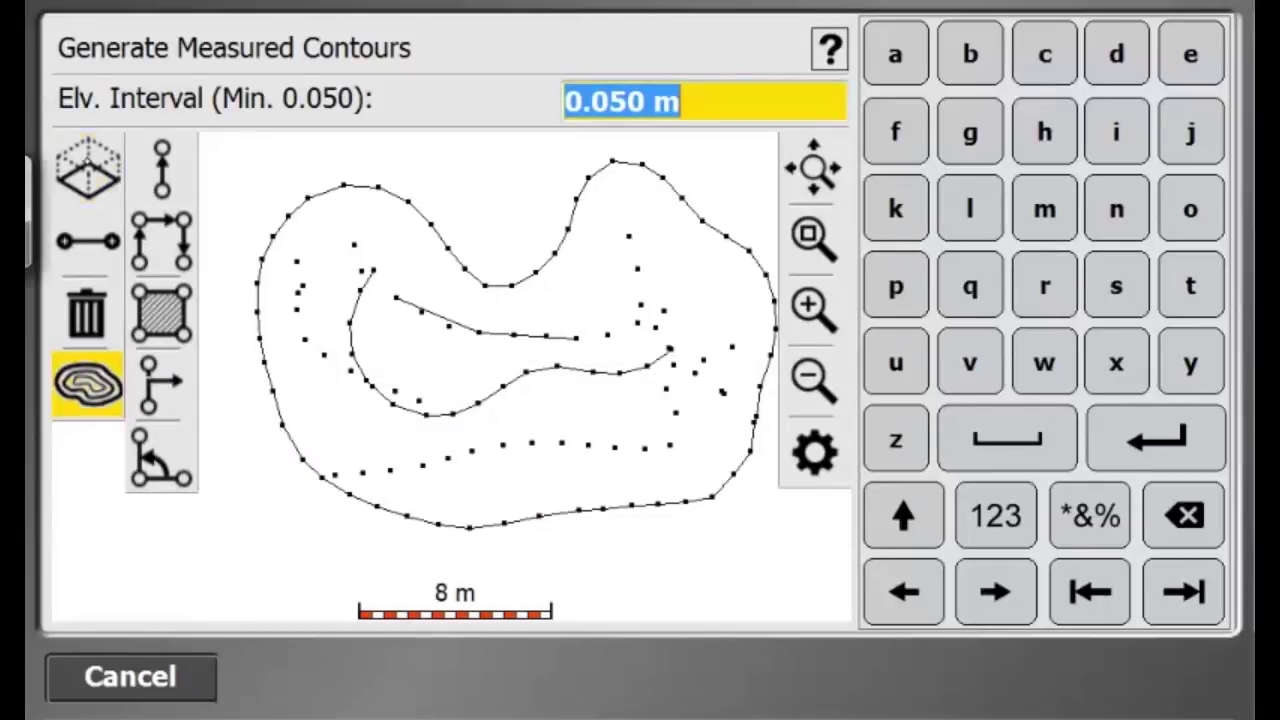
# - Compute the volume inside the pile boundary using the Stockpile volume type
pyautogui.click(87, 165)
pyautogui.click(510, 289)
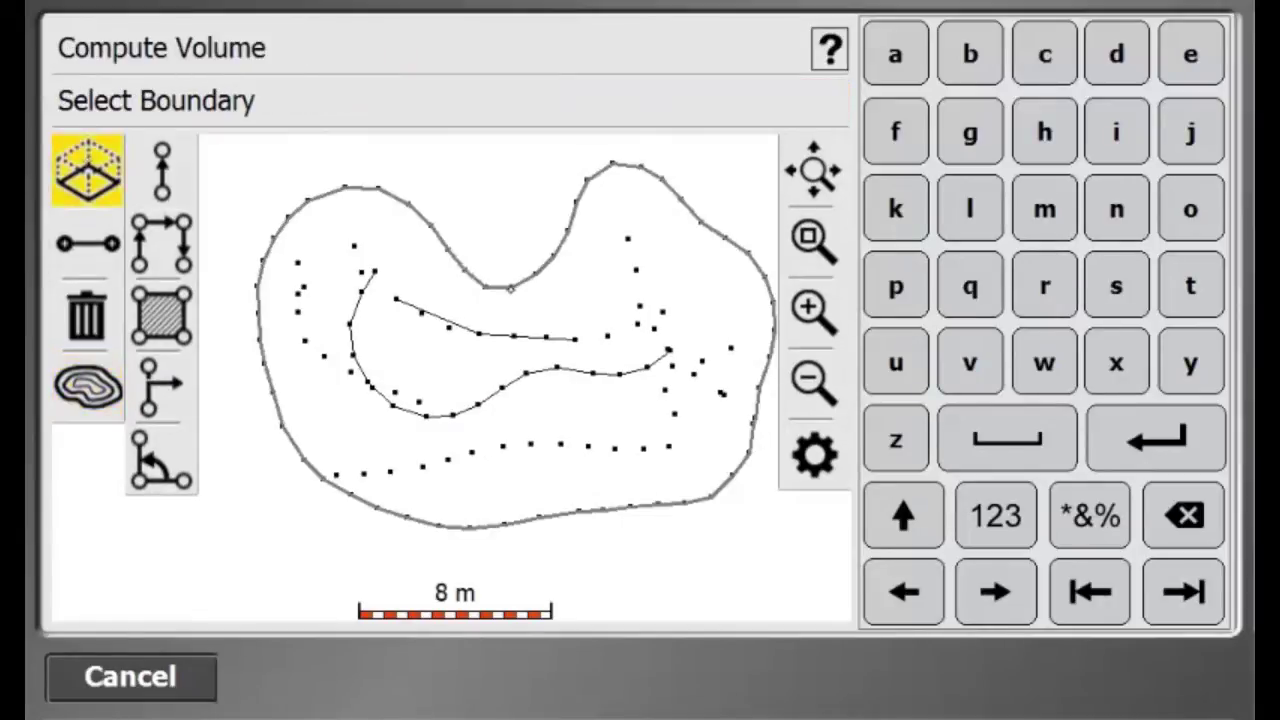
pyautogui.click(72, 50)
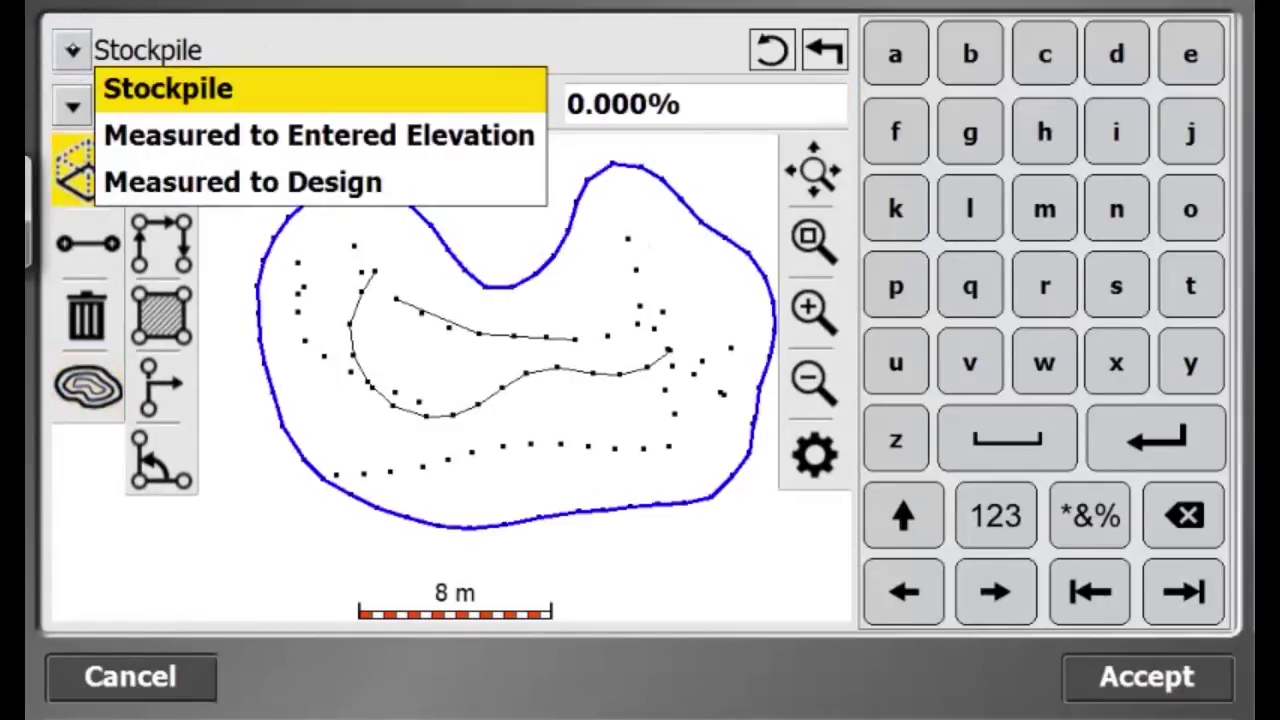
pyautogui.click(366, 70)
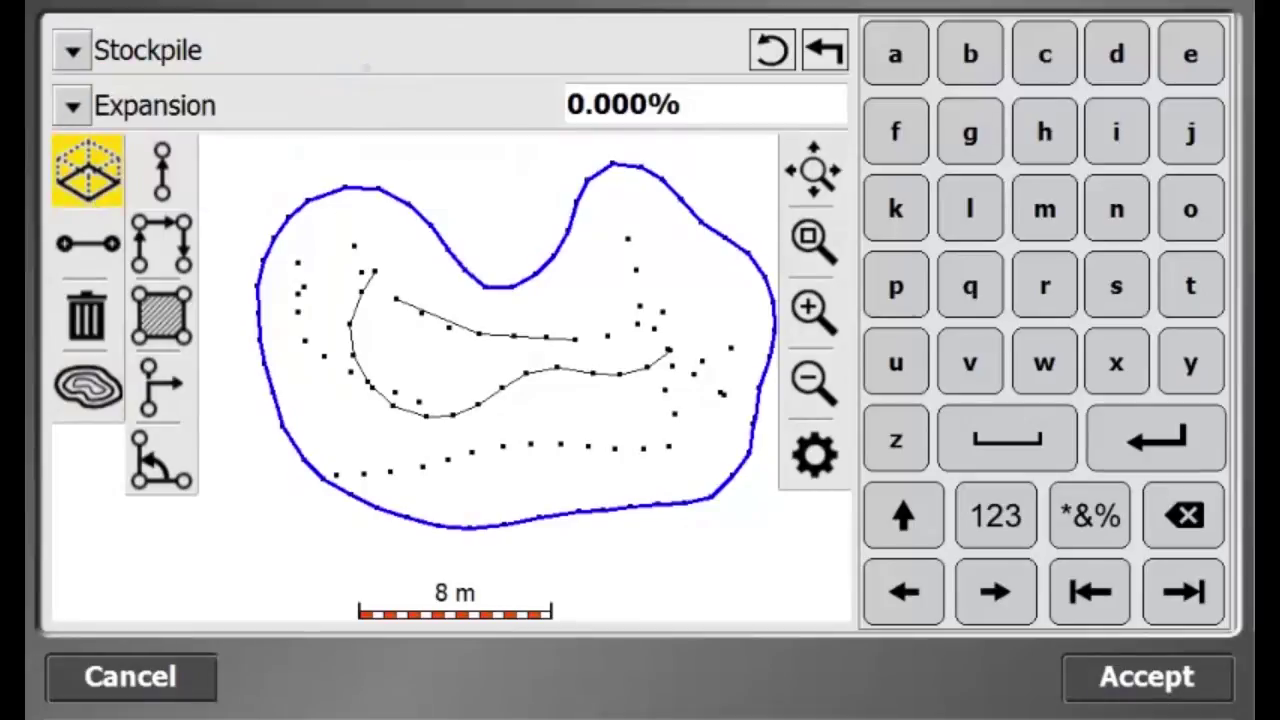
pyautogui.click(1147, 677)
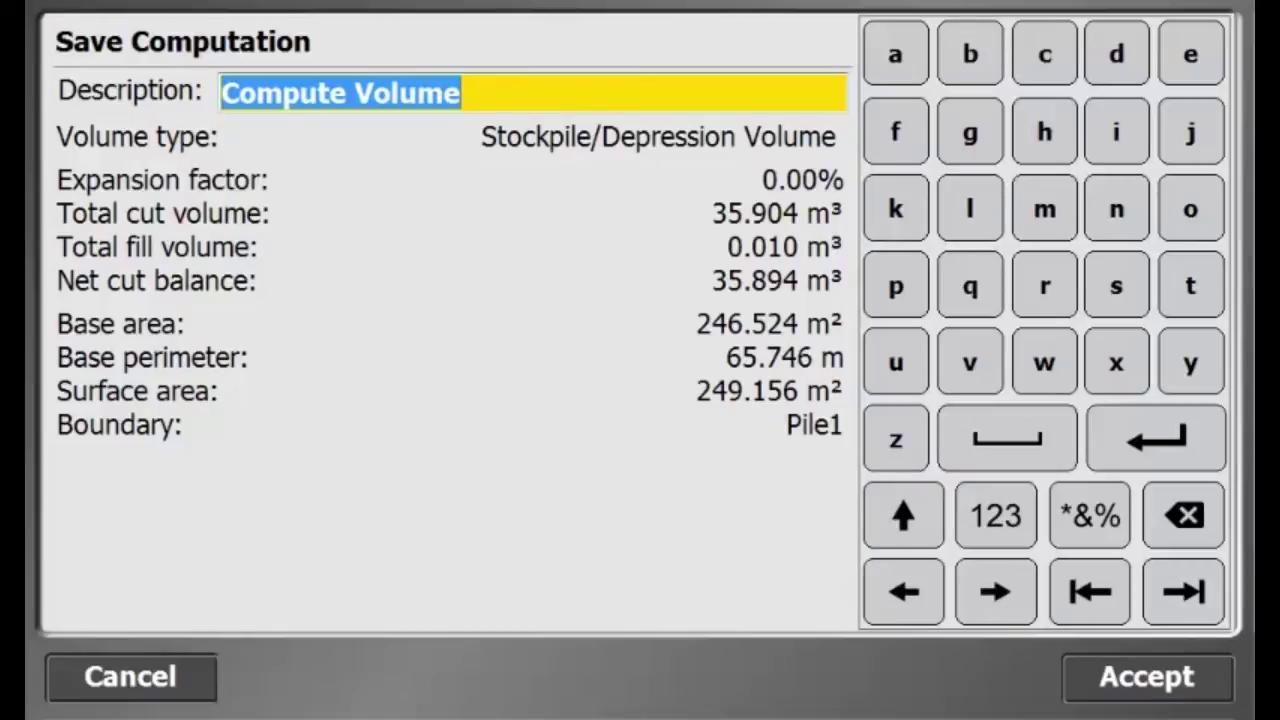
# - Bring up the on-screen keyboard for the computation's description and select the whole text
pyautogui.click(491, 92)
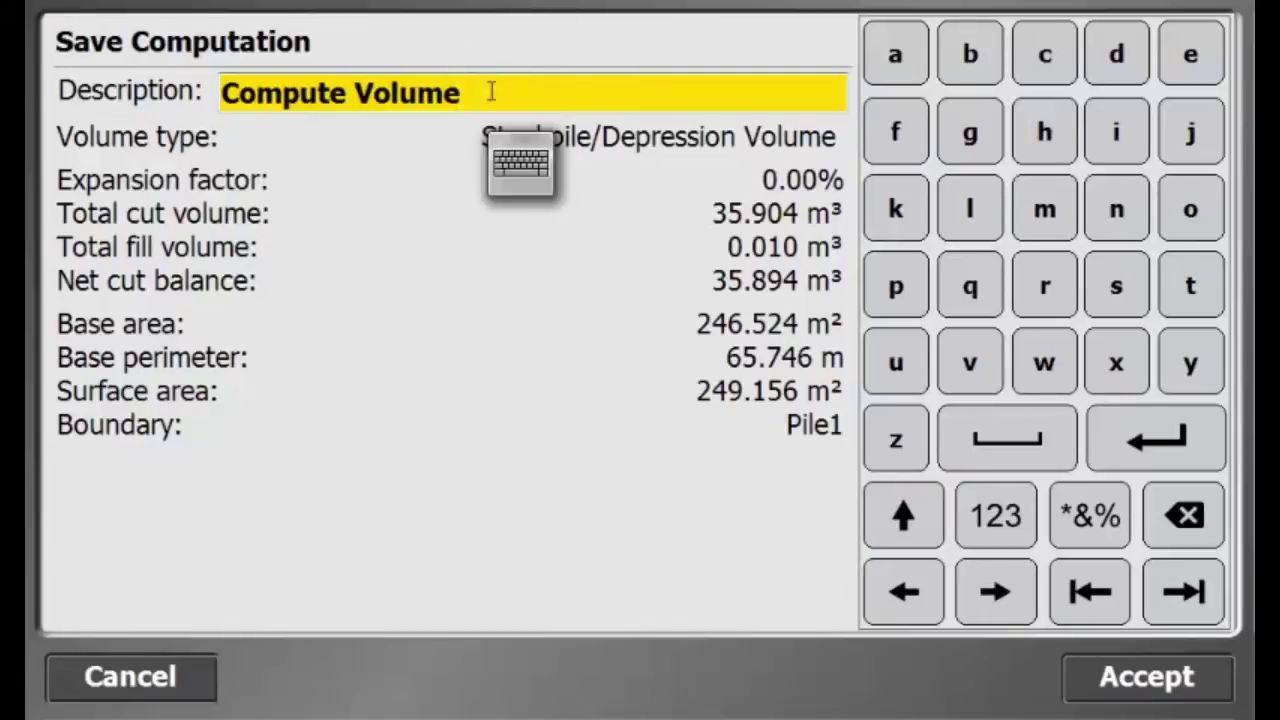
pyautogui.click(520, 164)
pyautogui.moveTo(460, 93); pyautogui.dragTo(97, 133)
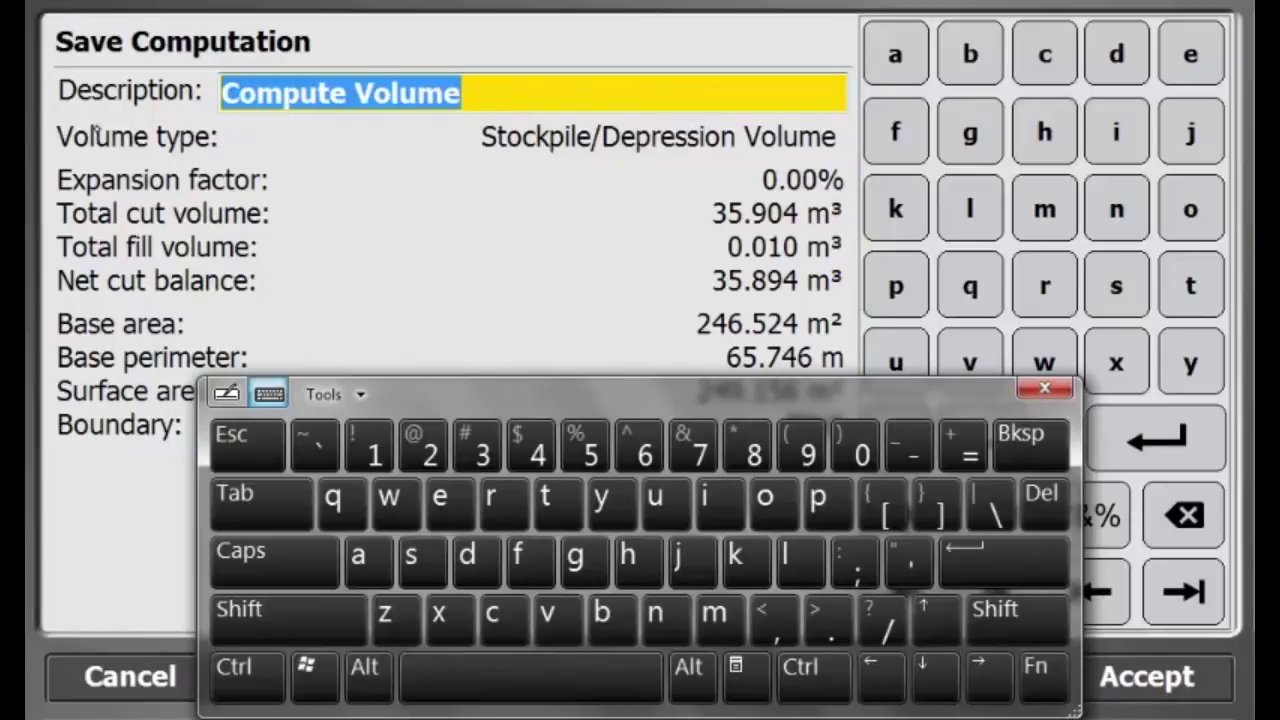
pyautogui.click(288, 620)
pyautogui.click(774, 505)
pyautogui.click(720, 497)
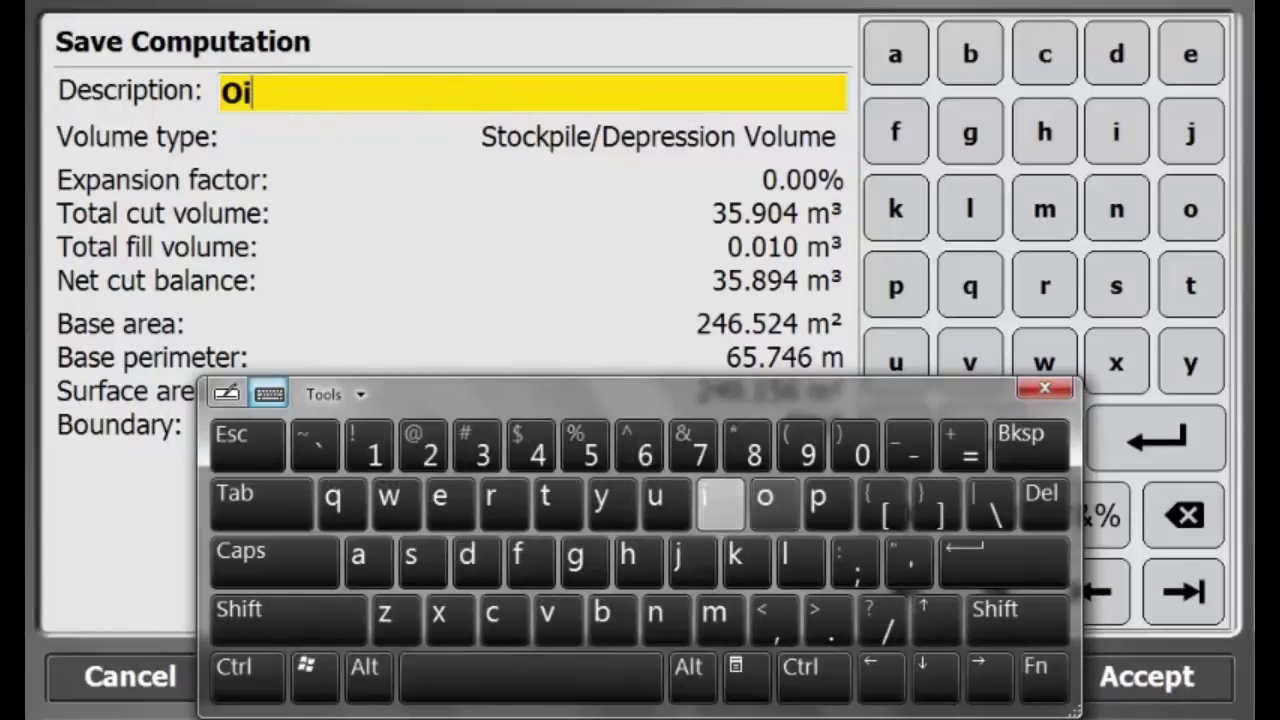
pyautogui.click(800, 557)
pyautogui.click(450, 497)
pyautogui.click(368, 446)
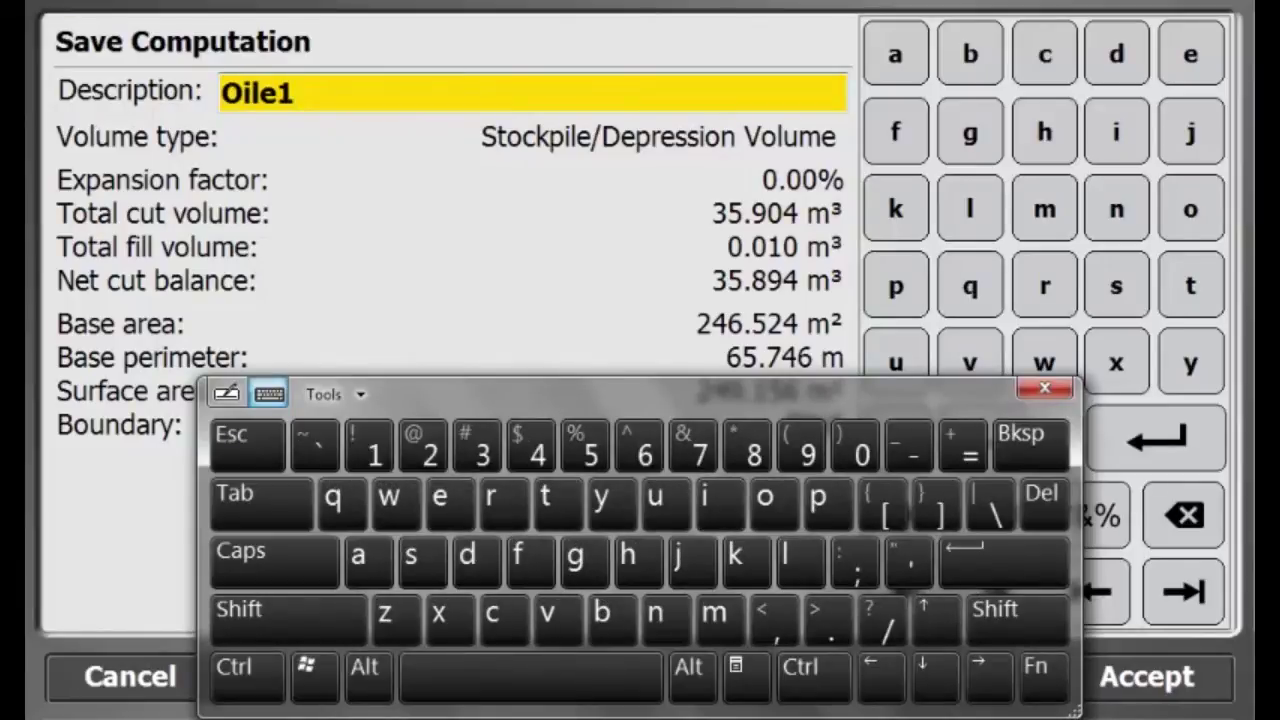
# - Replace the description with Pile1 and save the stockpile volume computation
pyautogui.click(230, 95)
pyautogui.click(178, 95)
pyautogui.click(288, 612)
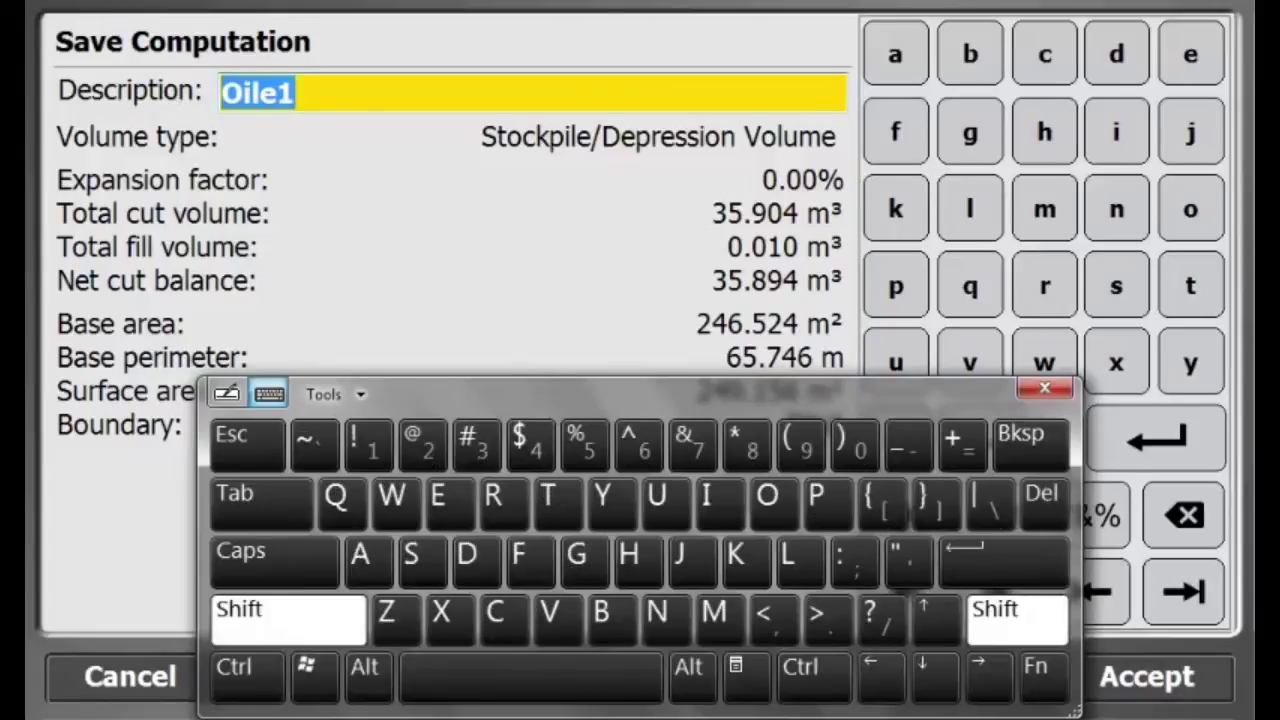
pyautogui.click(818, 497)
pyautogui.click(720, 497)
pyautogui.click(786, 560)
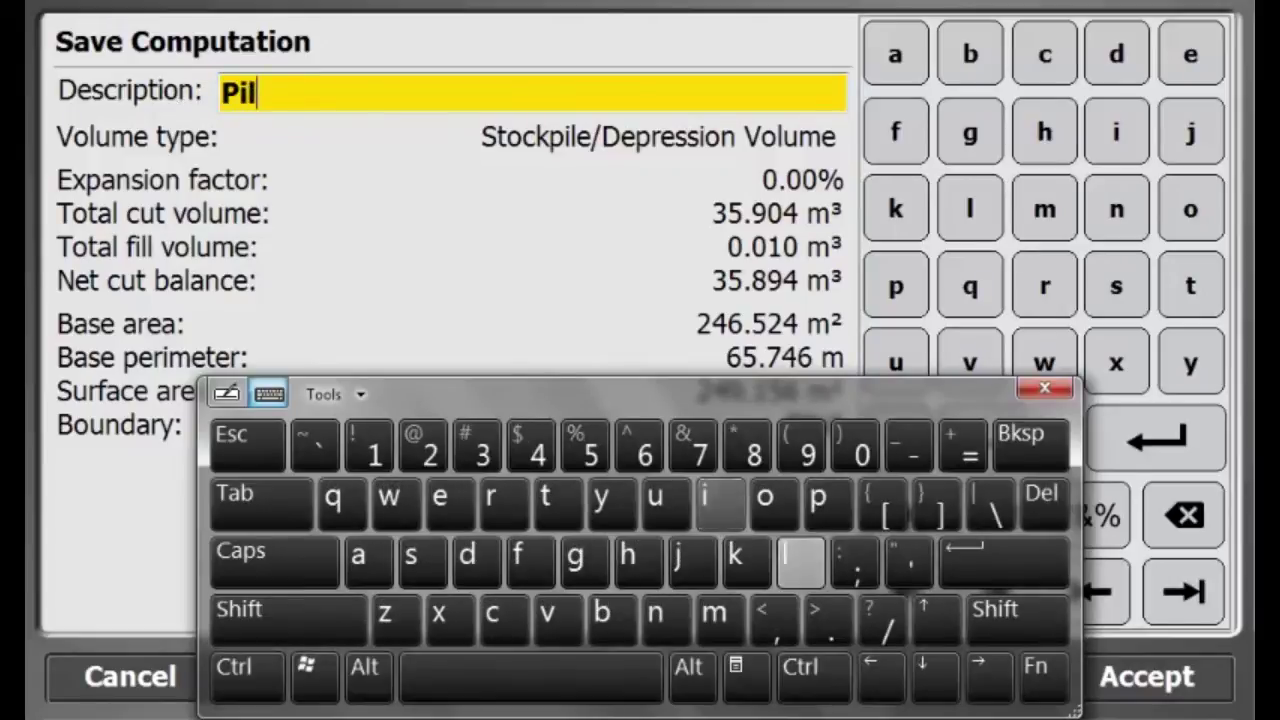
pyautogui.click(446, 503)
pyautogui.click(368, 446)
pyautogui.click(1058, 392)
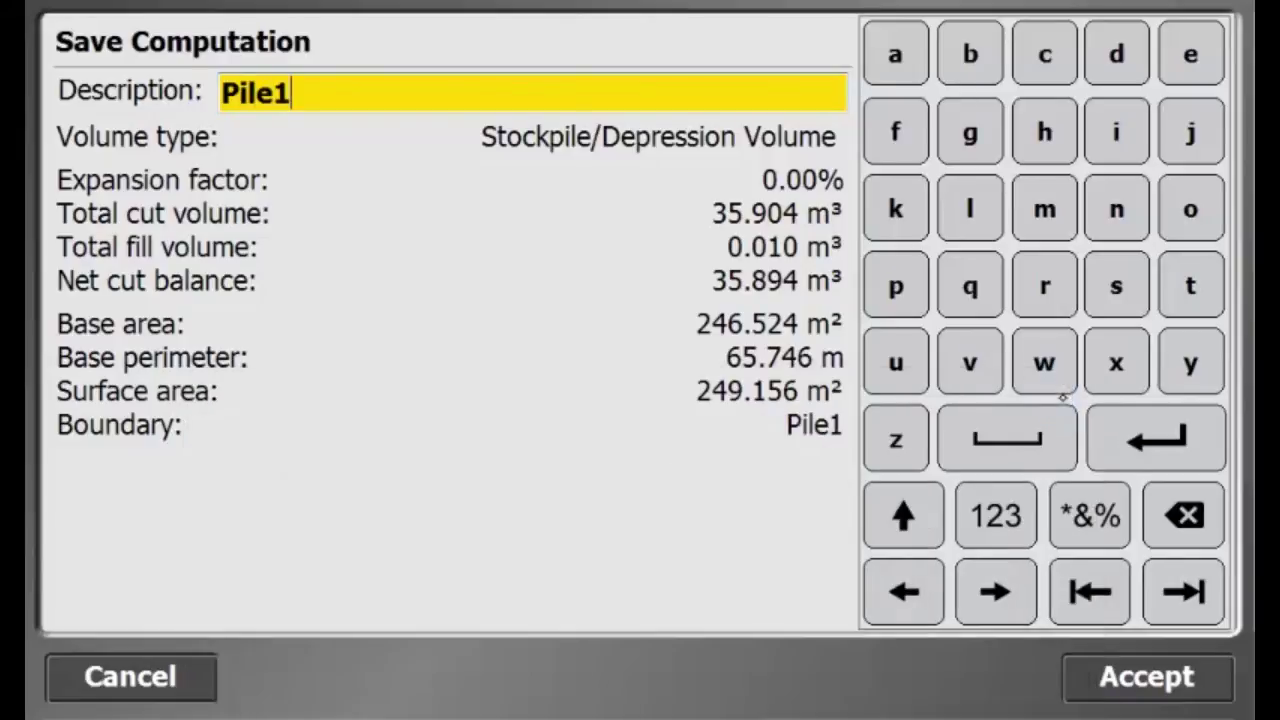
pyautogui.click(1166, 679)
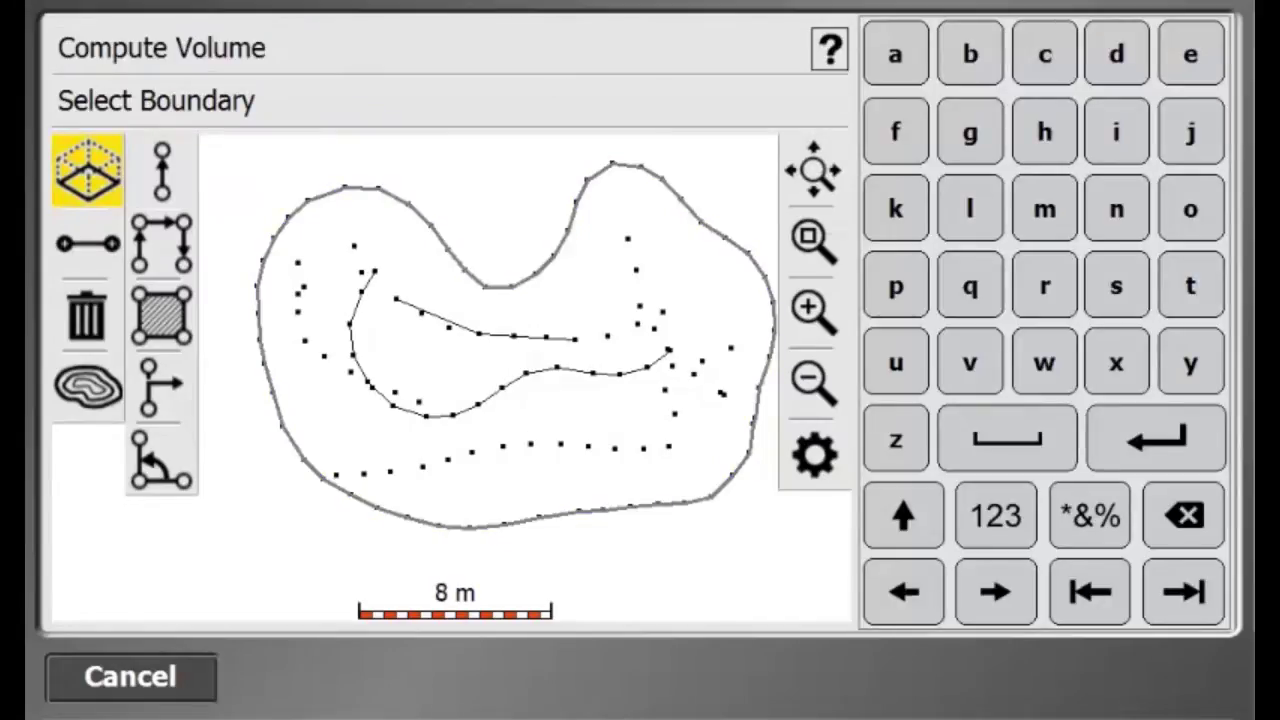
# - Compute the volume inside the pile boundary using the Measured to Design volume type
pyautogui.click(610, 508)
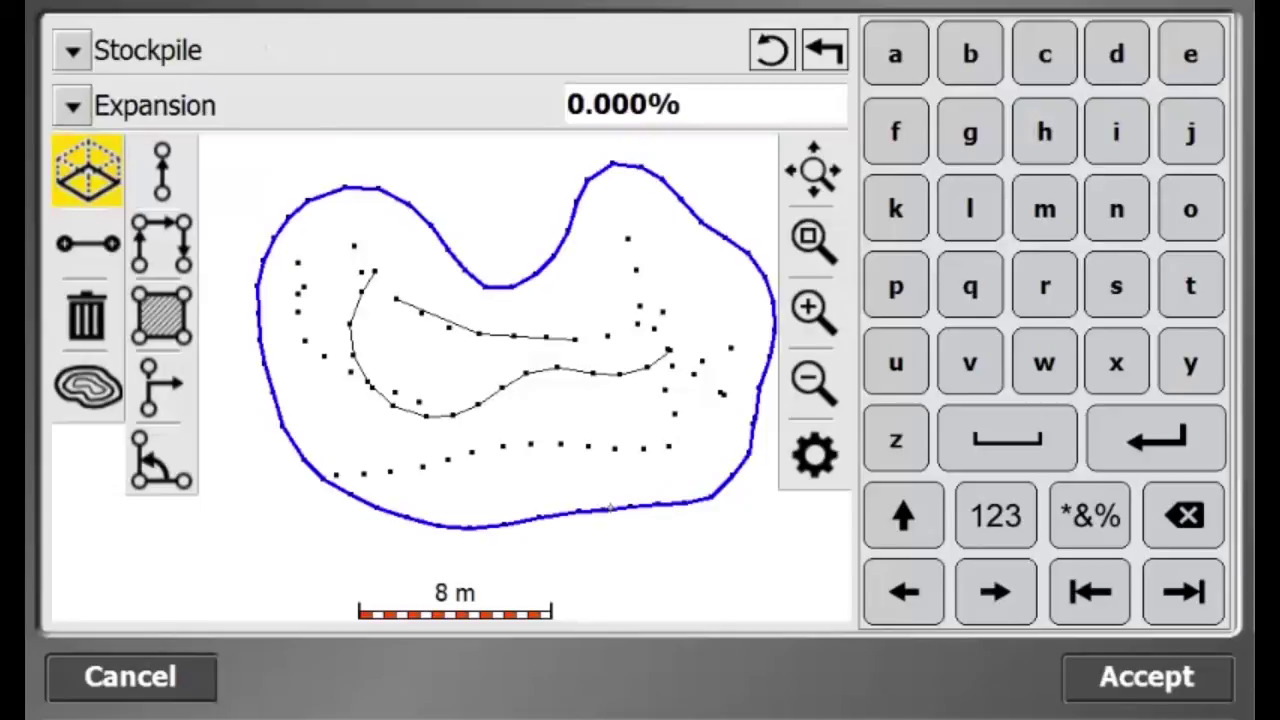
pyautogui.click(62, 47)
pyautogui.click(334, 186)
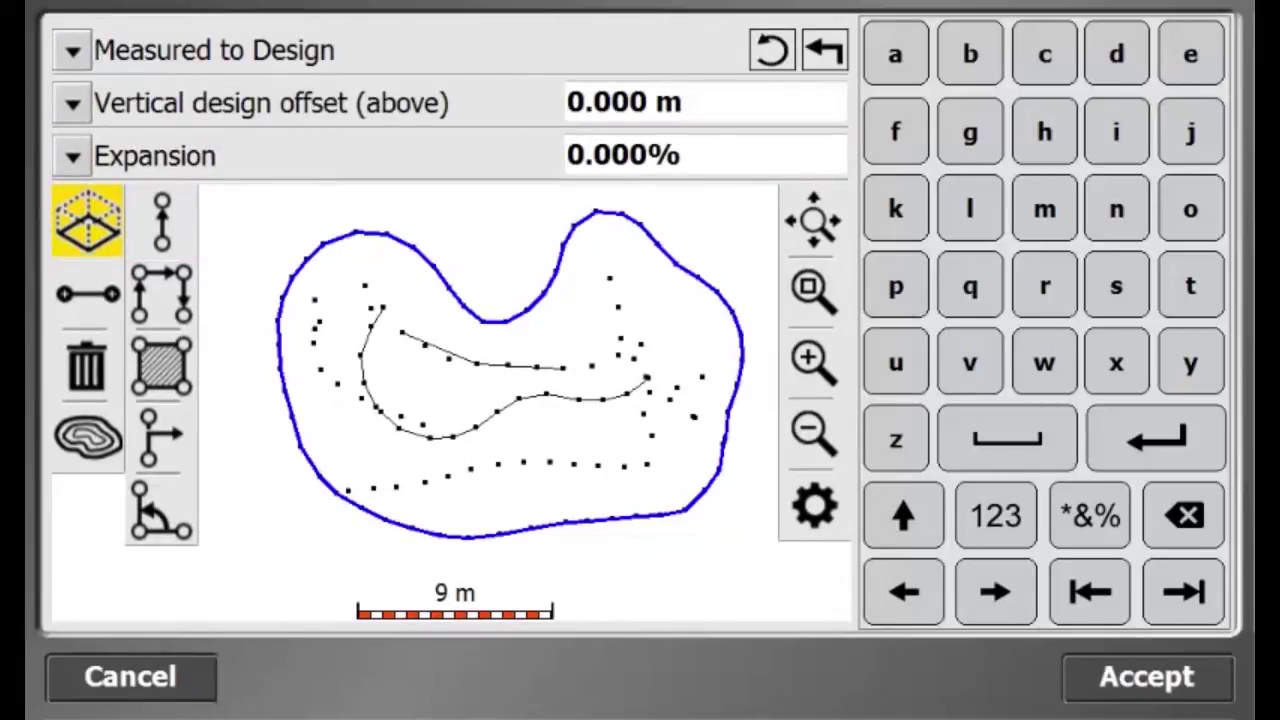
pyautogui.click(1147, 677)
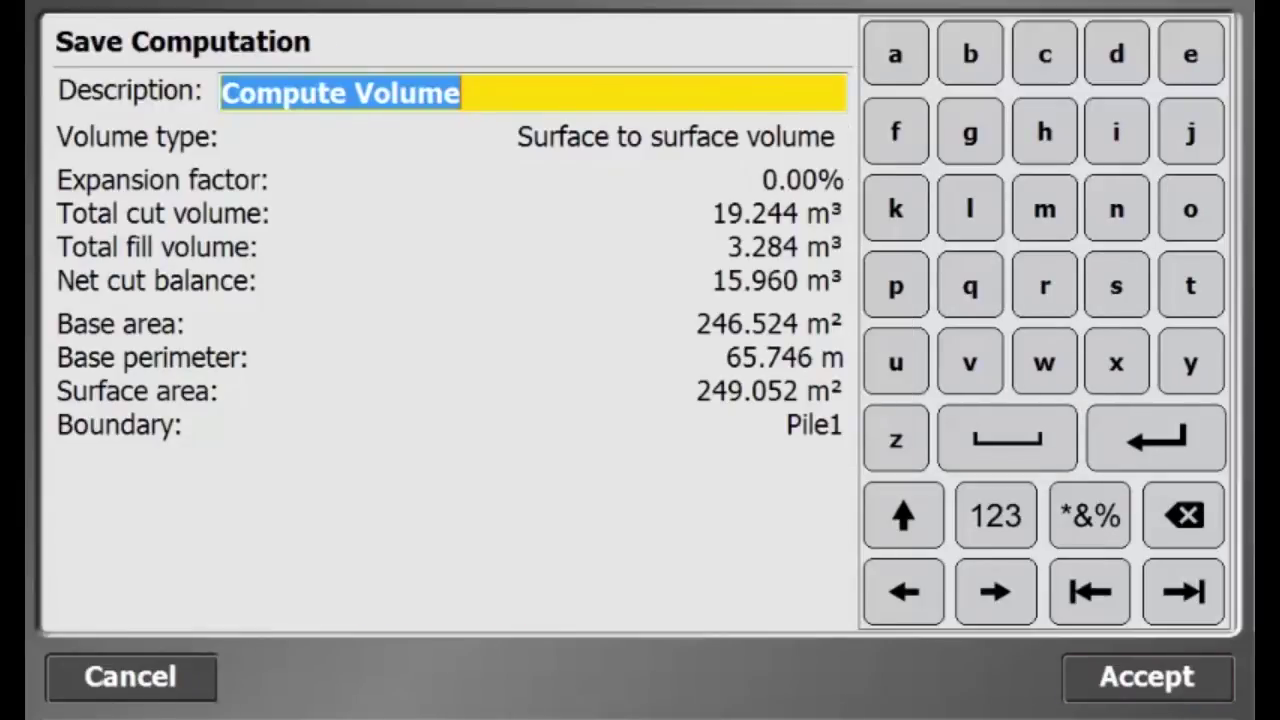
# - Save the surface to surface volume computation with the description Pile1
pyautogui.click(903, 515)
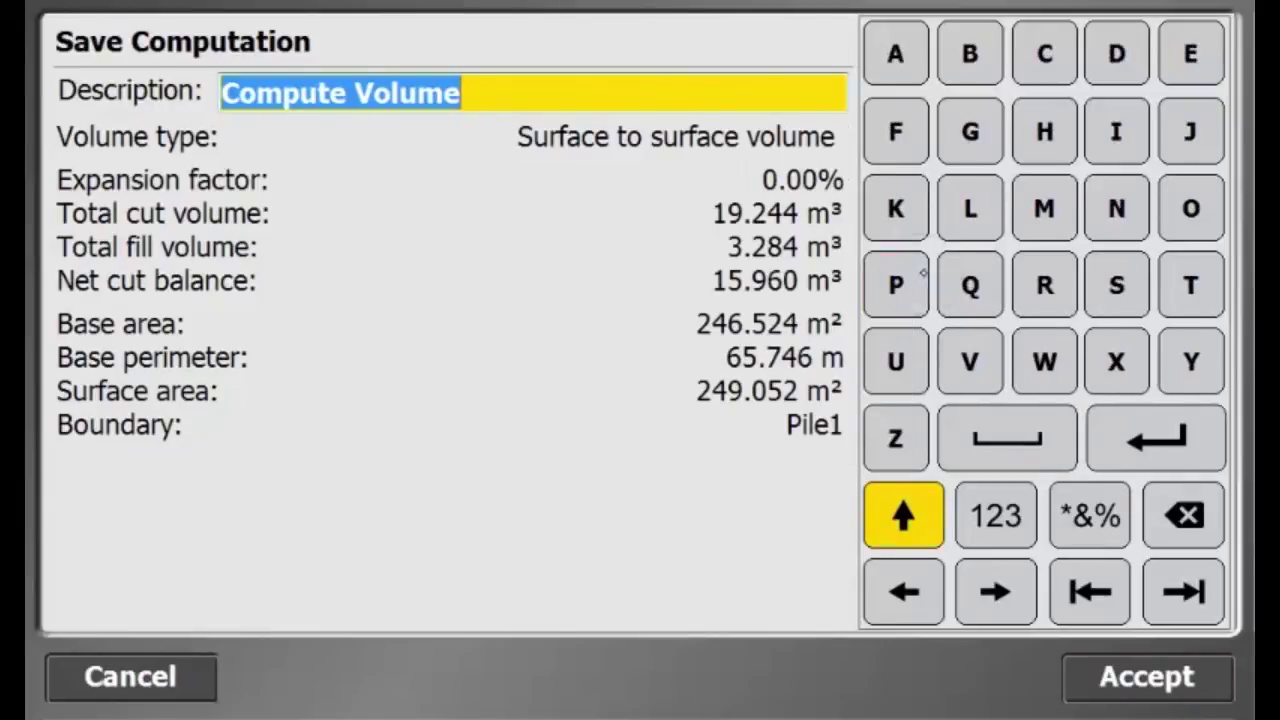
pyautogui.moveTo(622, 108); pyautogui.dragTo(76, 144)
pyautogui.click(283, 161)
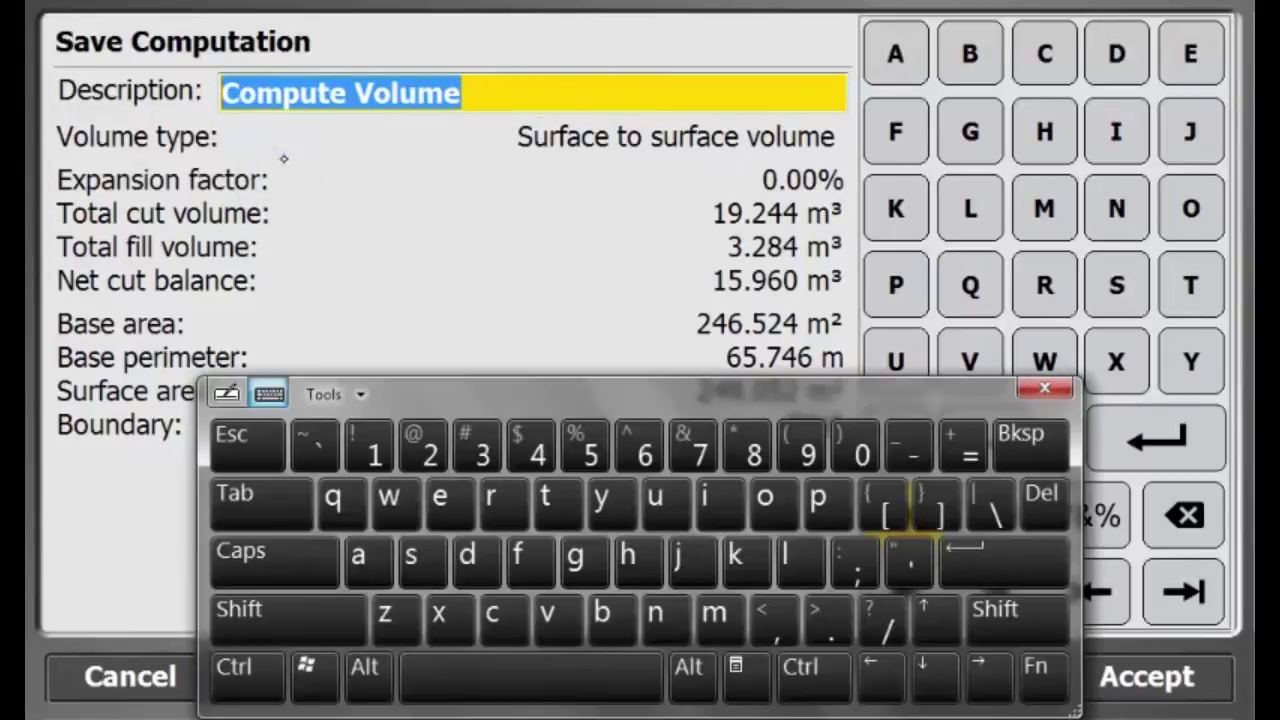
pyautogui.click(288, 620)
pyautogui.click(817, 500)
pyautogui.click(720, 500)
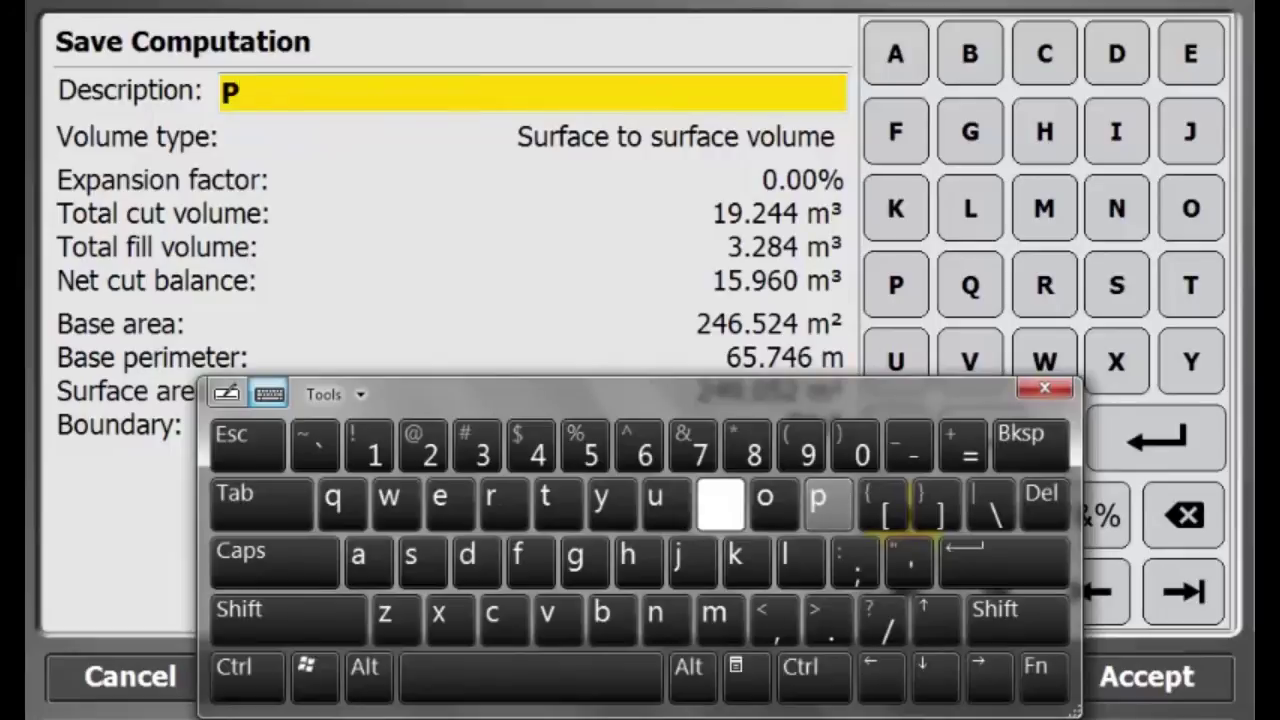
pyautogui.click(800, 562)
pyautogui.click(440, 500)
pyautogui.click(370, 445)
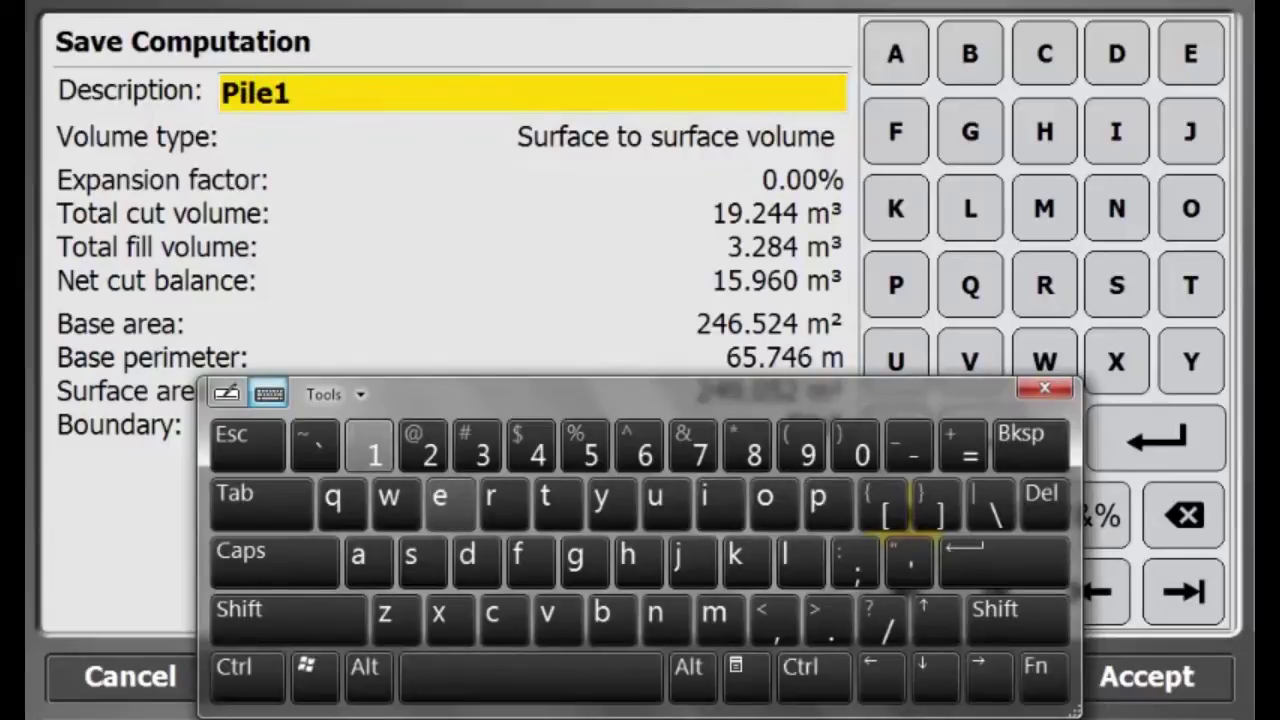
pyautogui.click(1060, 389)
pyautogui.click(1147, 677)
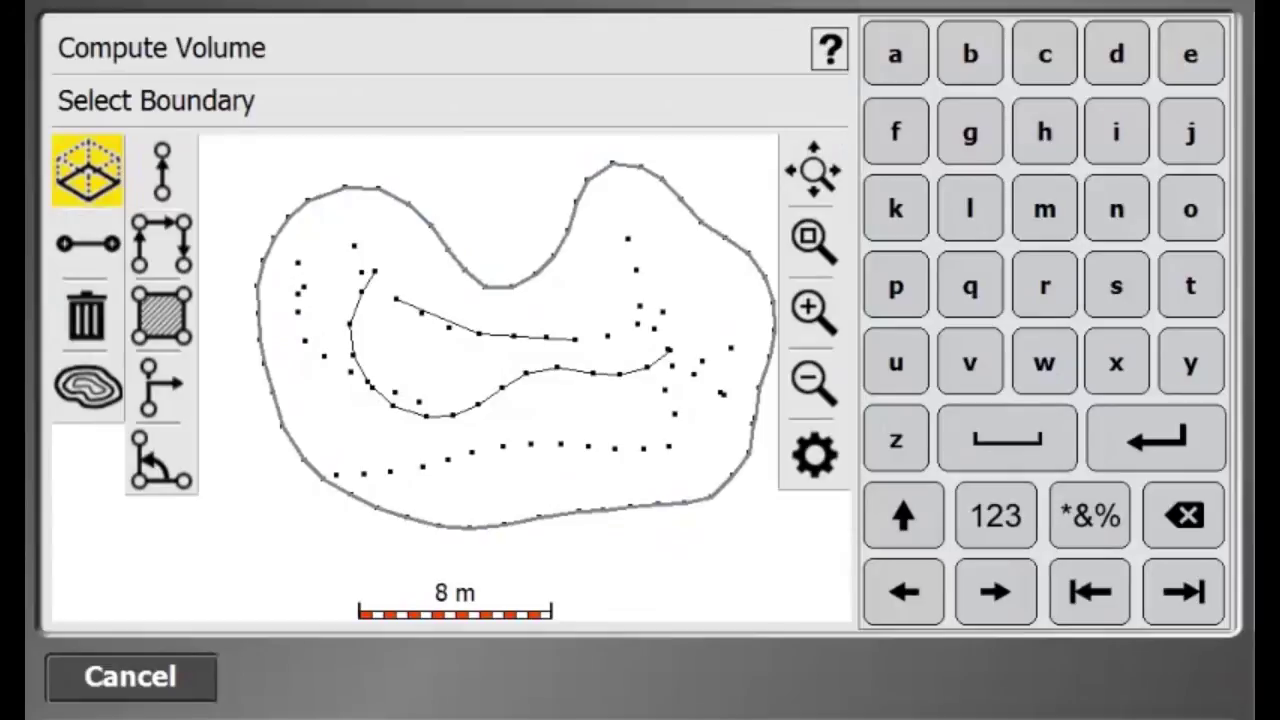
# - Select the pile boundary for another volume and set the volume type to Measured to Entered Elevation
pyautogui.click(470, 508)
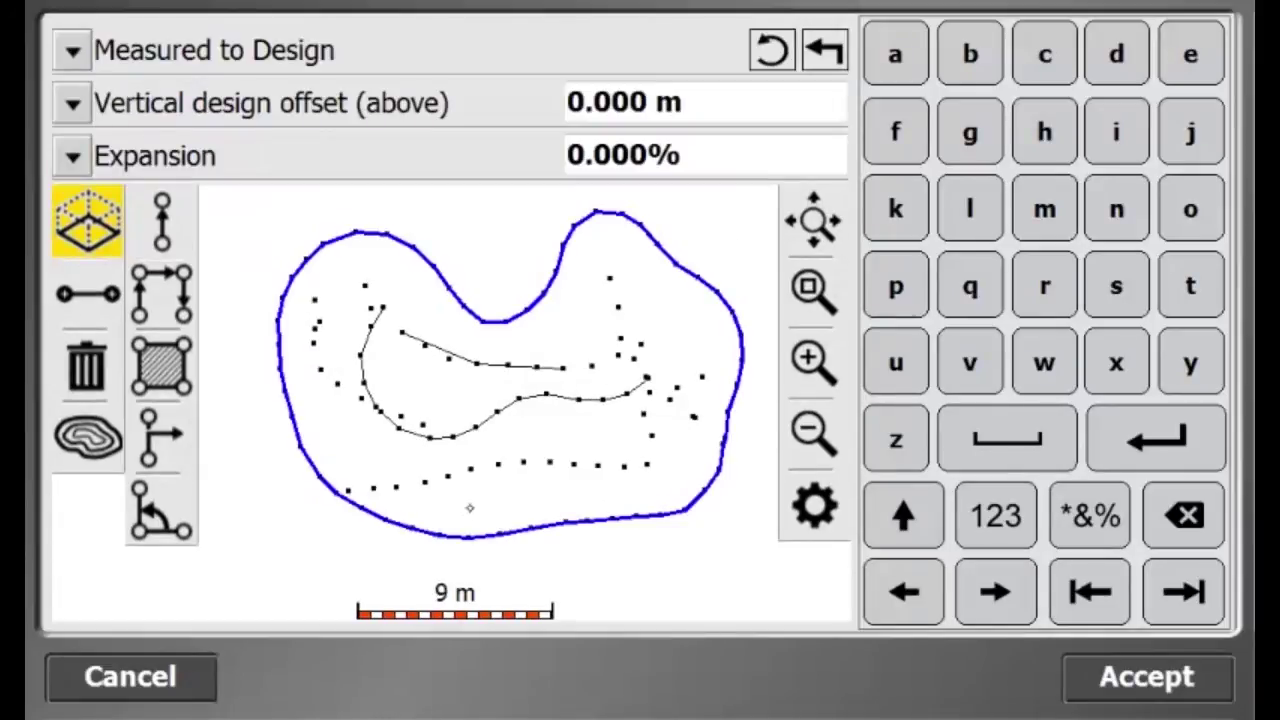
pyautogui.click(72, 50)
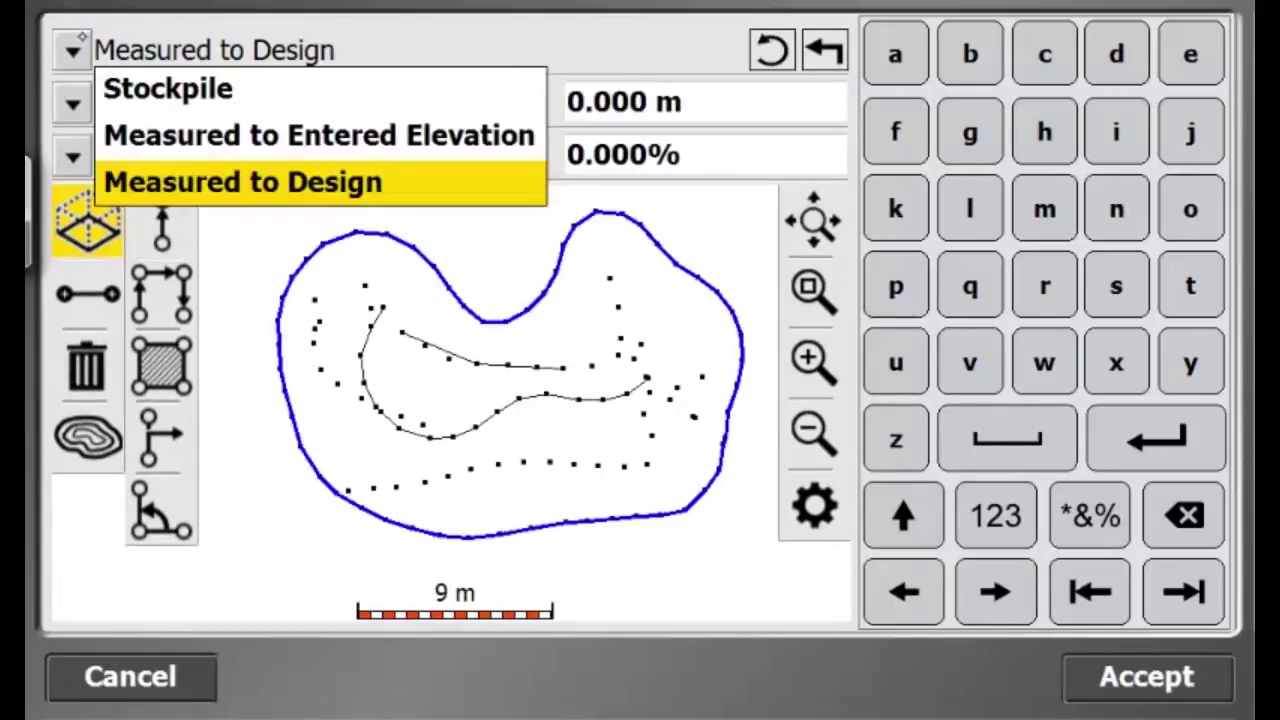
pyautogui.click(429, 134)
pyautogui.click(684, 100)
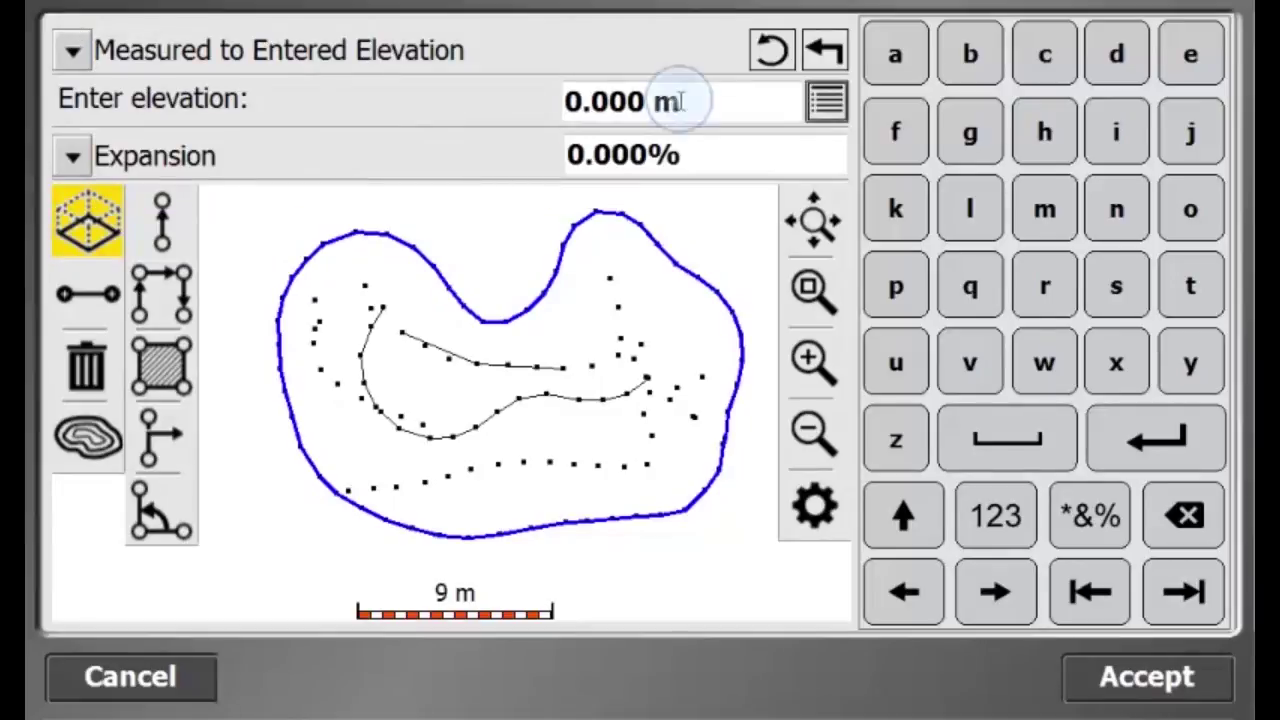
pyautogui.click(576, 466)
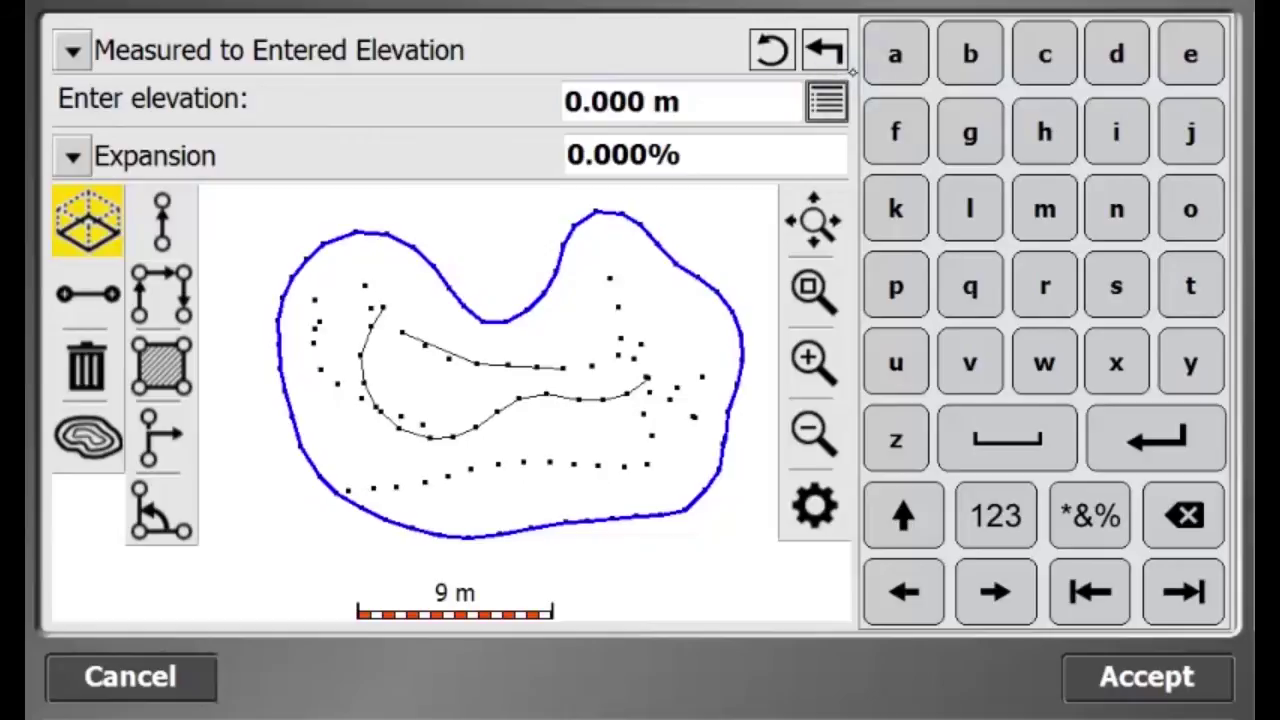
# - Take the reference elevation from point Topo5, compute the volume and save it with the default description
pyautogui.click(839, 105)
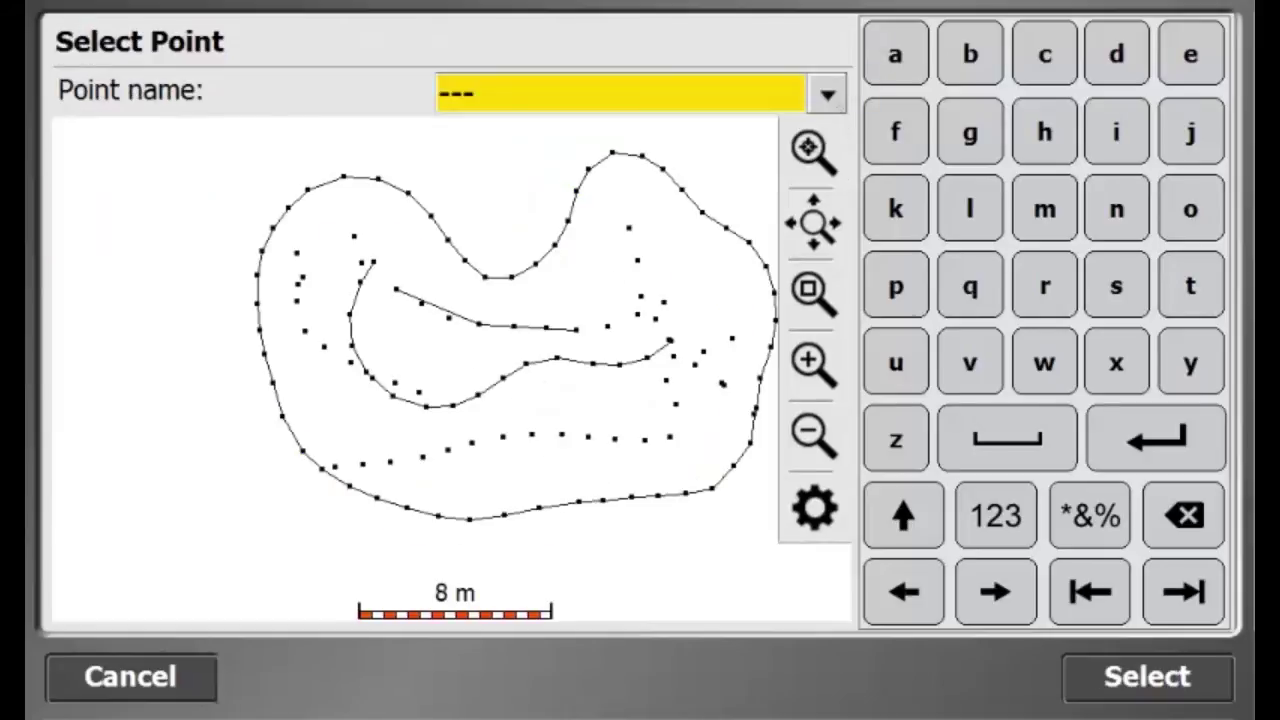
pyautogui.click(638, 317)
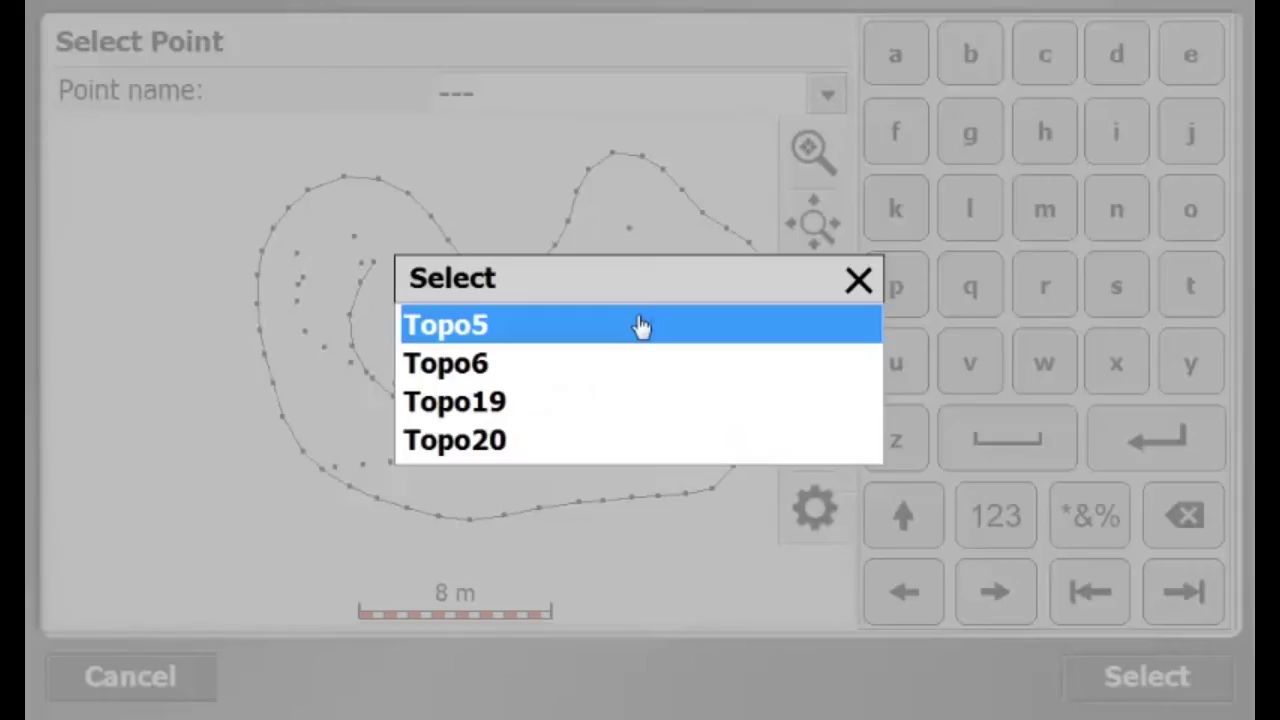
pyautogui.click(641, 326)
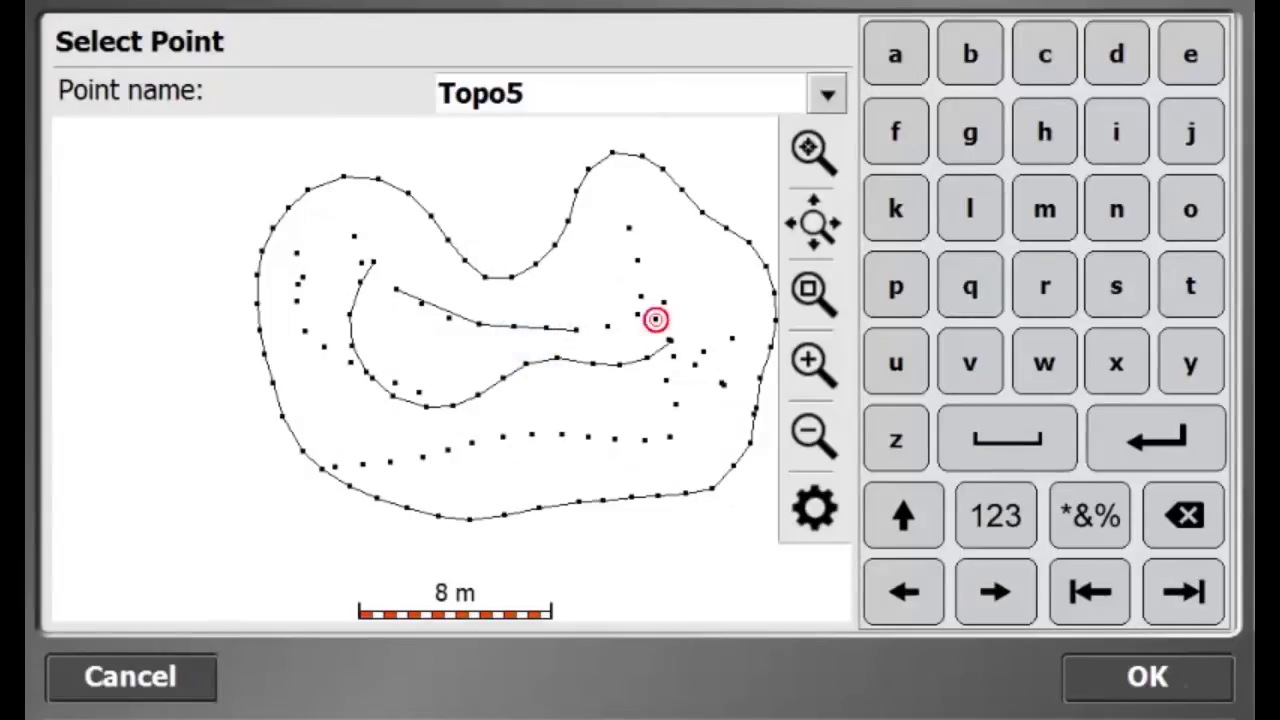
pyautogui.click(1182, 678)
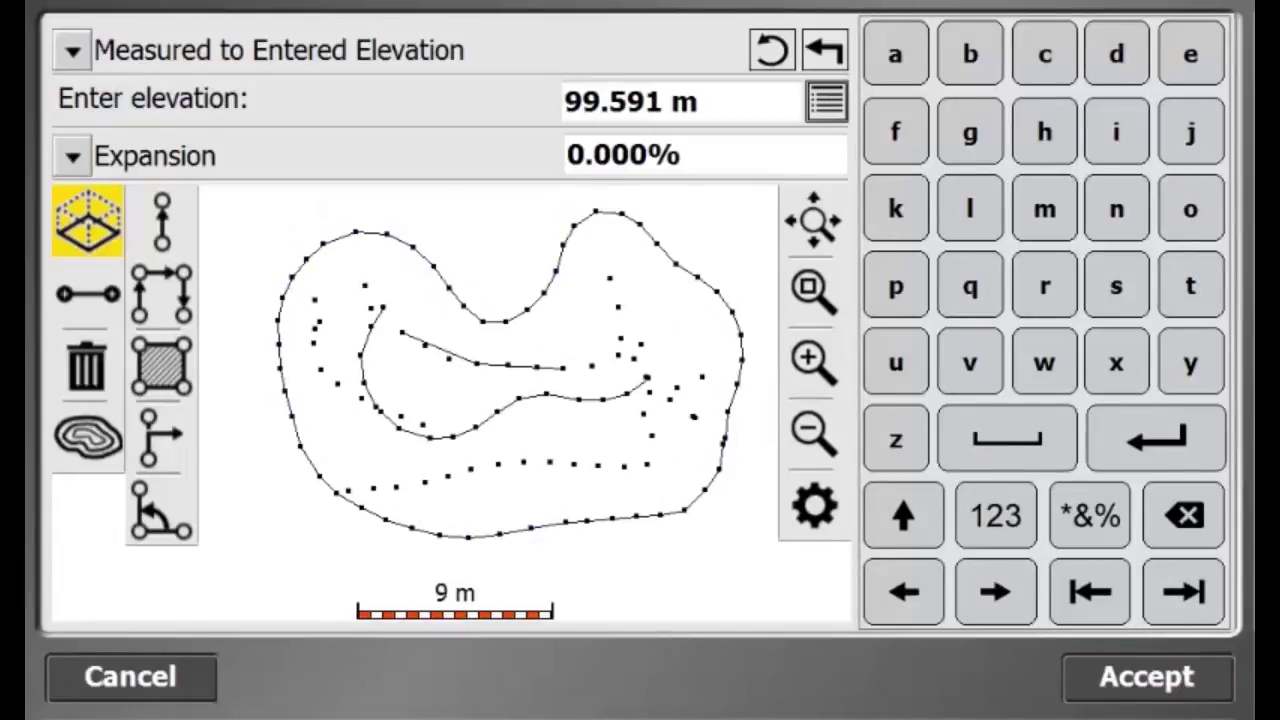
pyautogui.click(1147, 677)
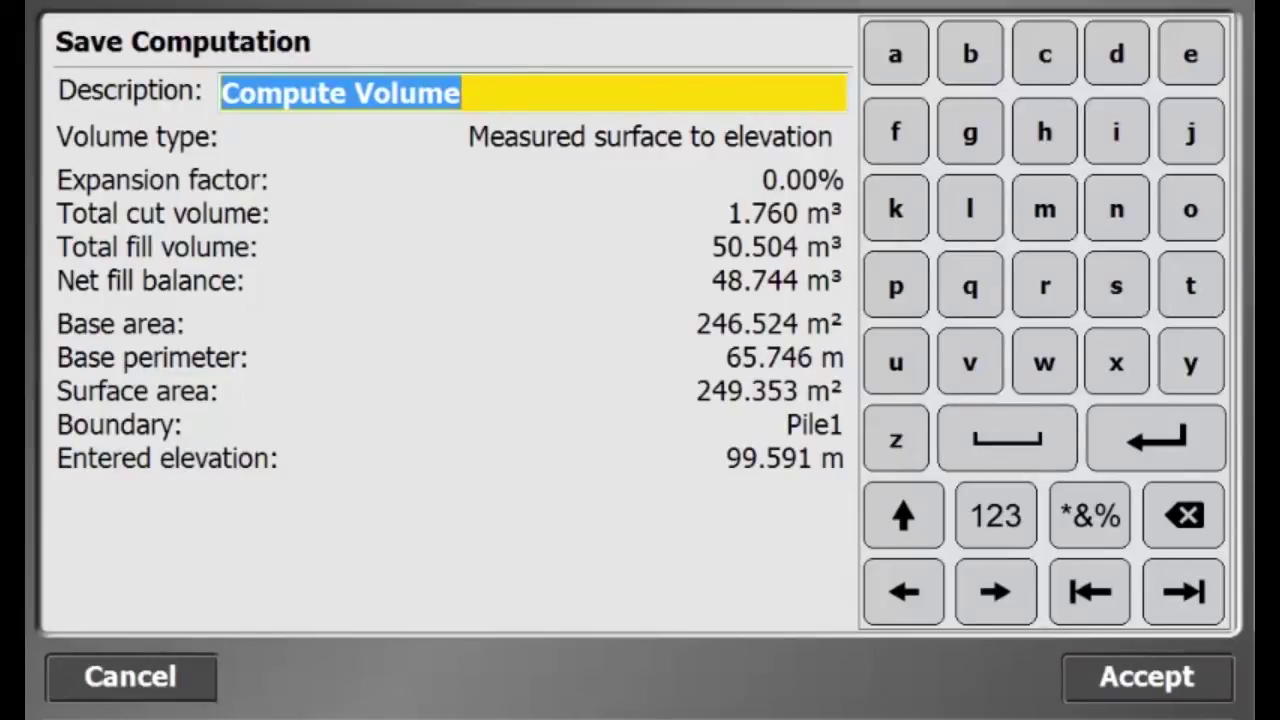
pyautogui.click(1198, 687)
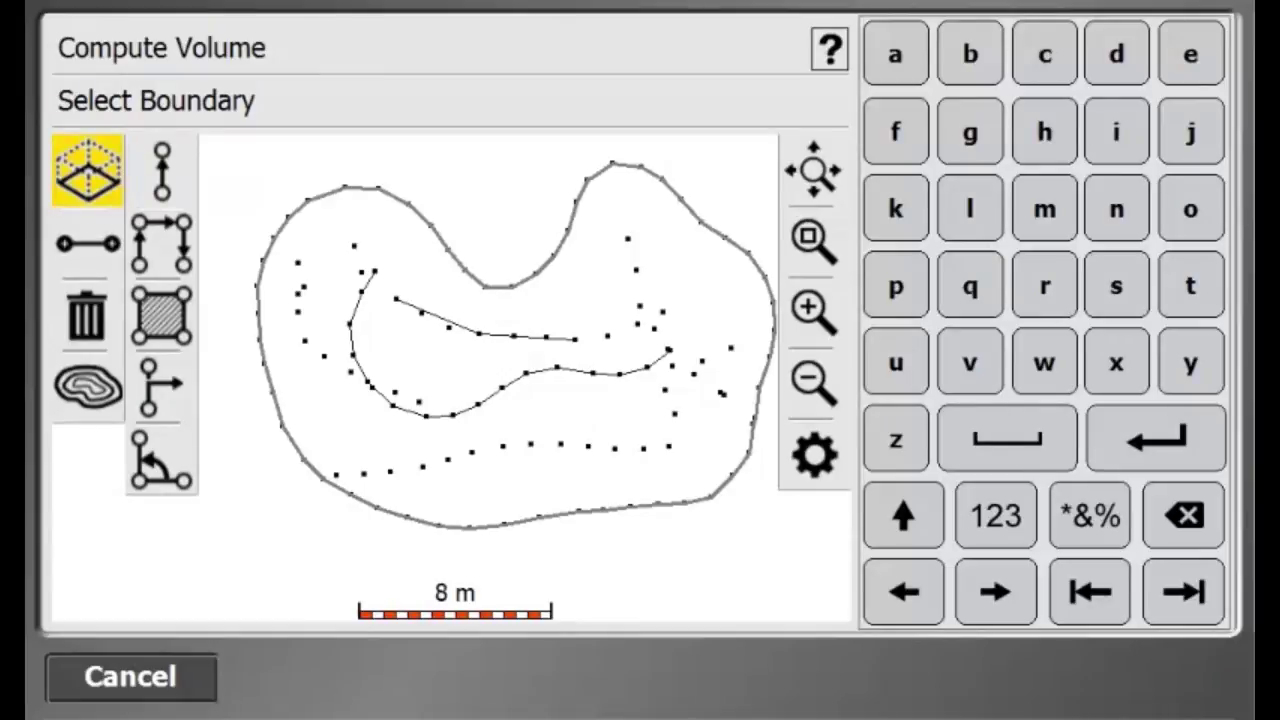
# - Recompute the pile's volume to the entered elevation with a 10% expansion factor and save the computation
pyautogui.click(473, 526)
pyautogui.click(675, 149)
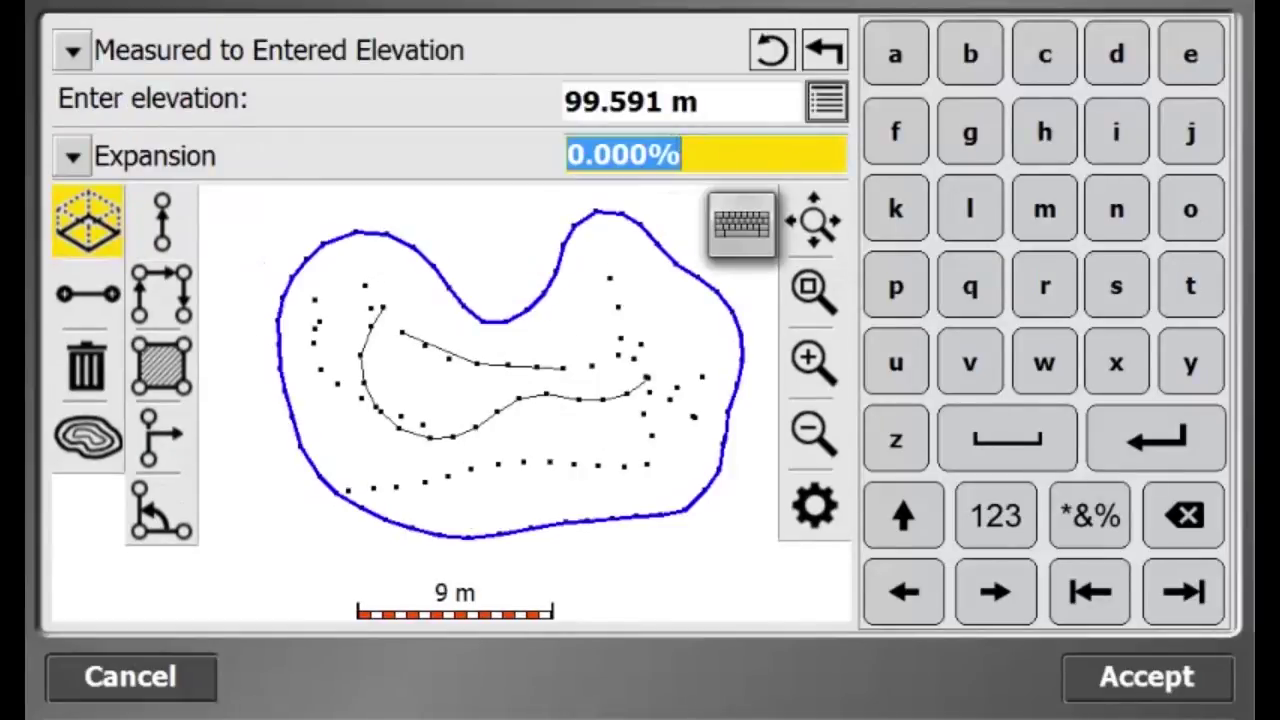
pyautogui.click(743, 239)
pyautogui.click(370, 445)
pyautogui.click(857, 445)
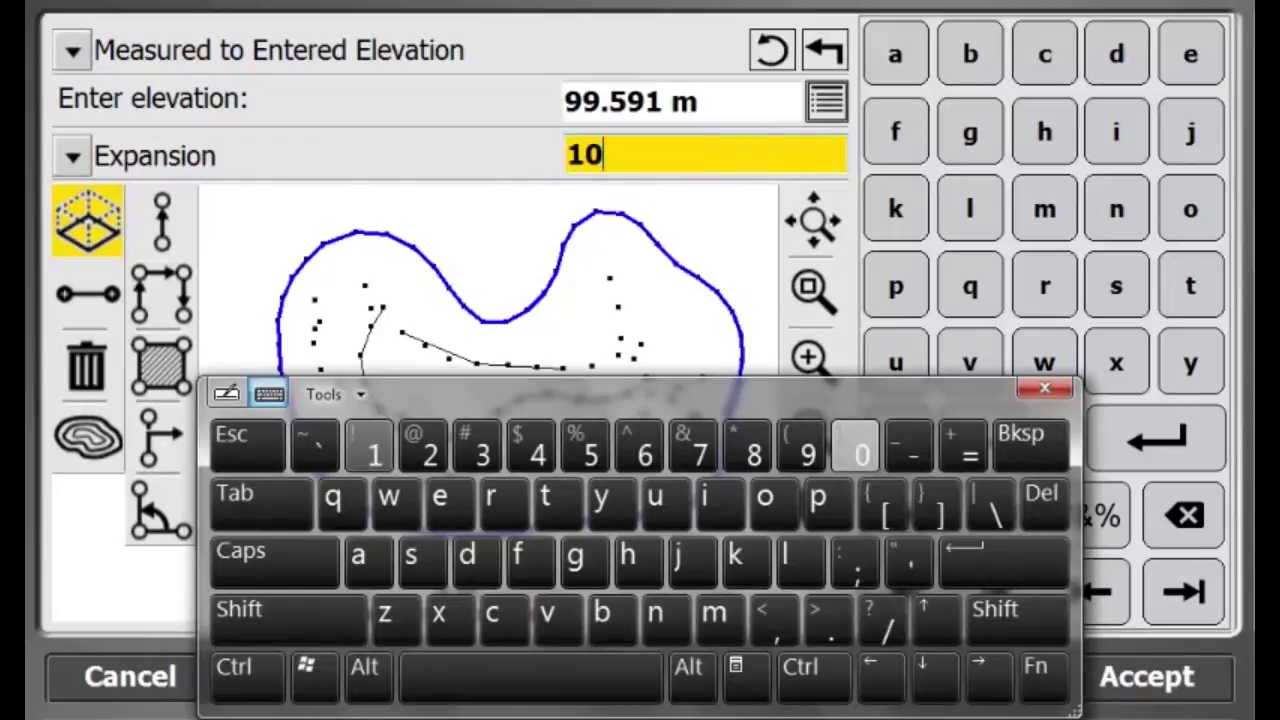
pyautogui.click(1045, 388)
pyautogui.click(1183, 680)
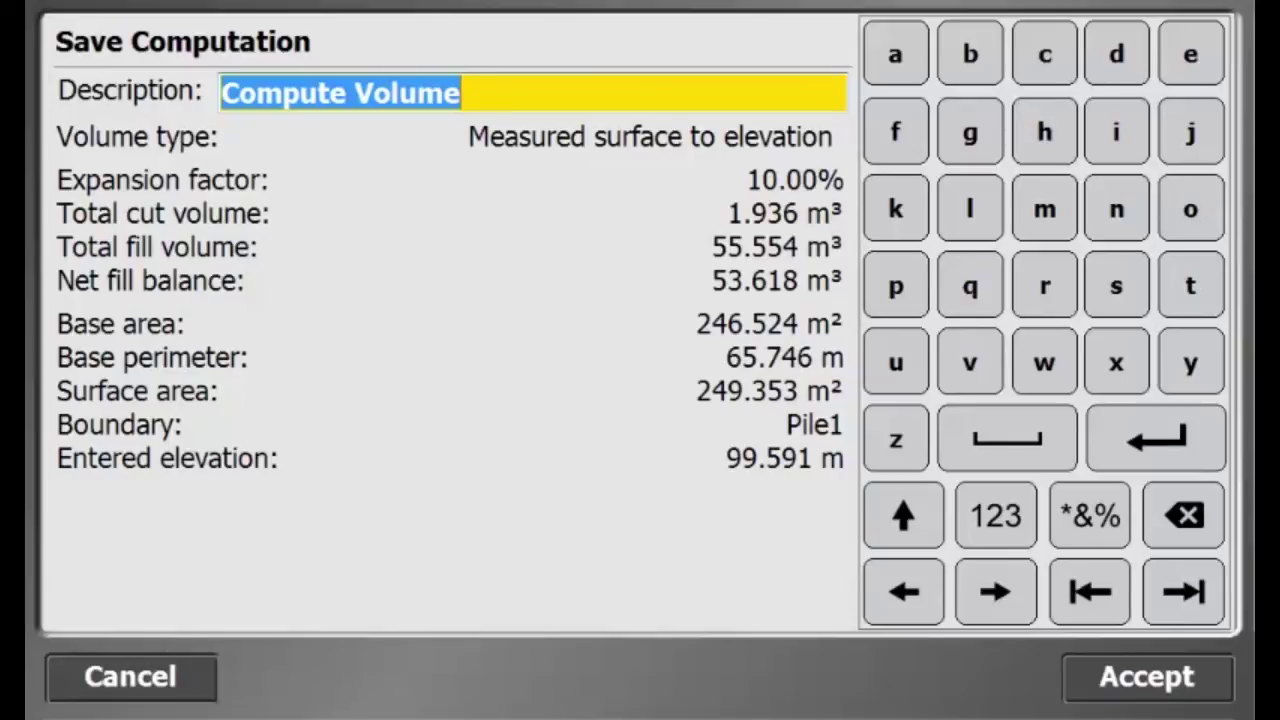
pyautogui.click(1183, 677)
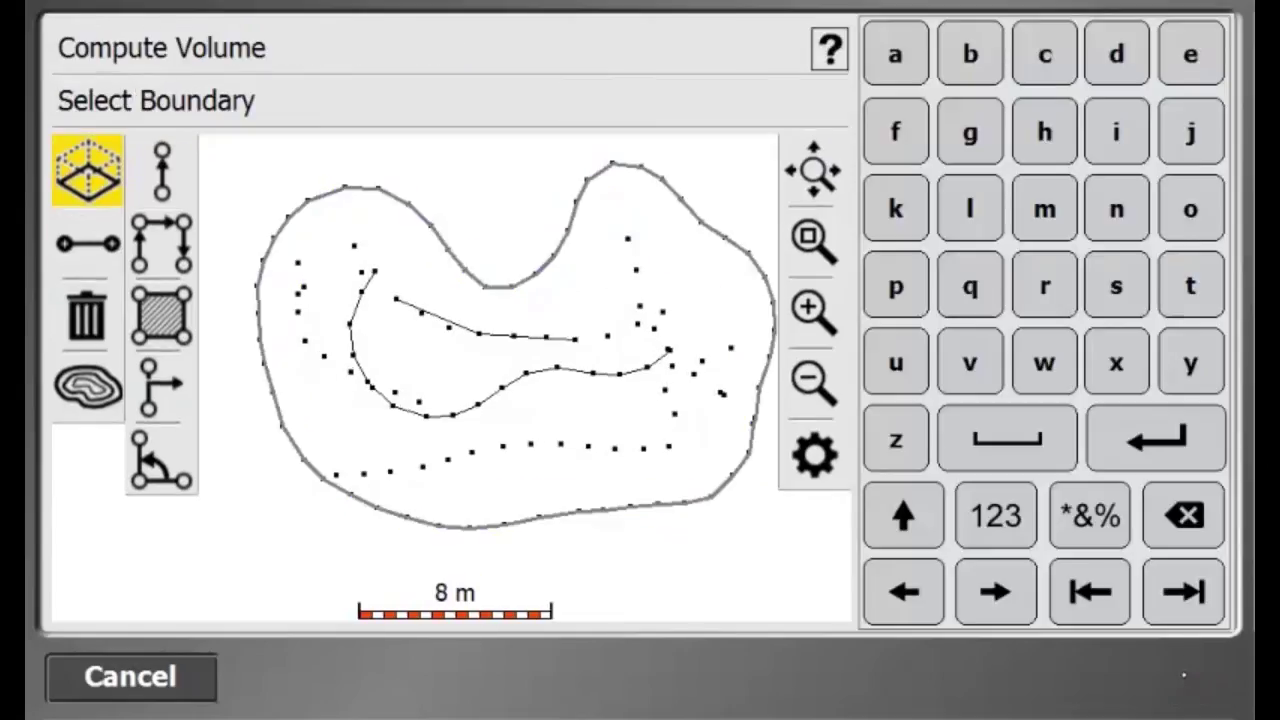
# - Leave the volume computation and review the saved Compute Volume results on the last page of the task log
pyautogui.click(130, 677)
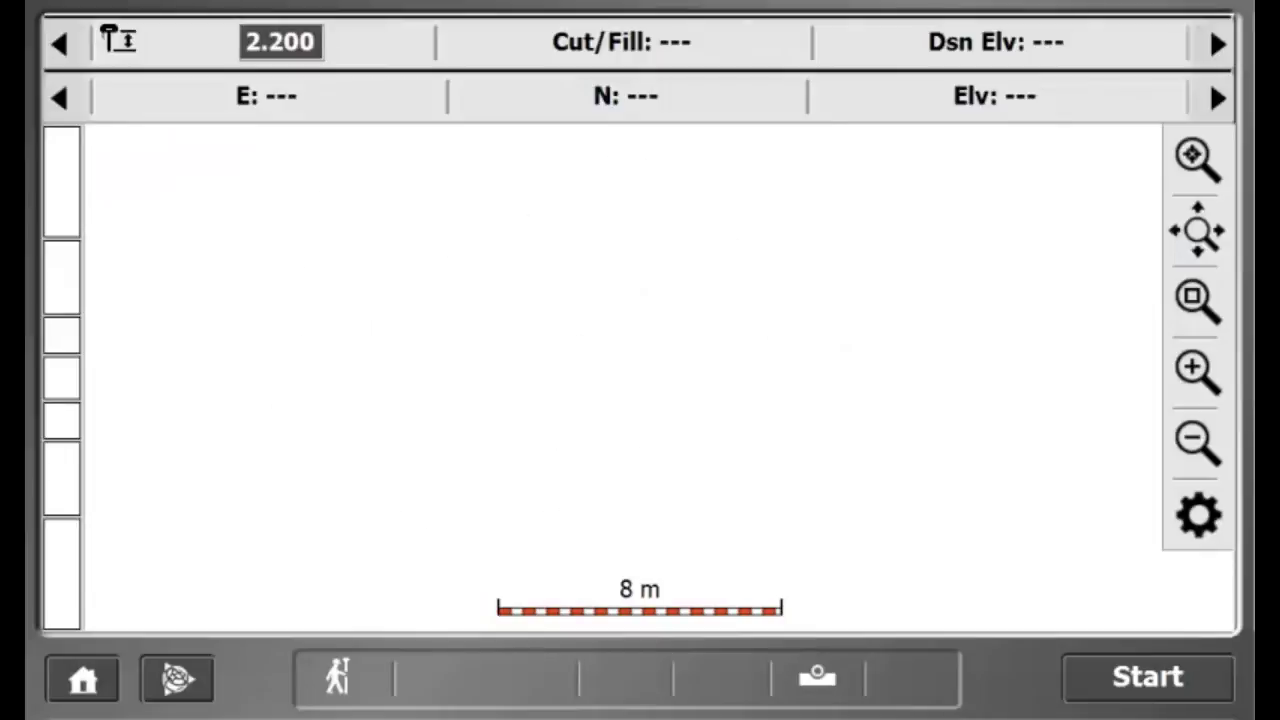
pyautogui.click(178, 679)
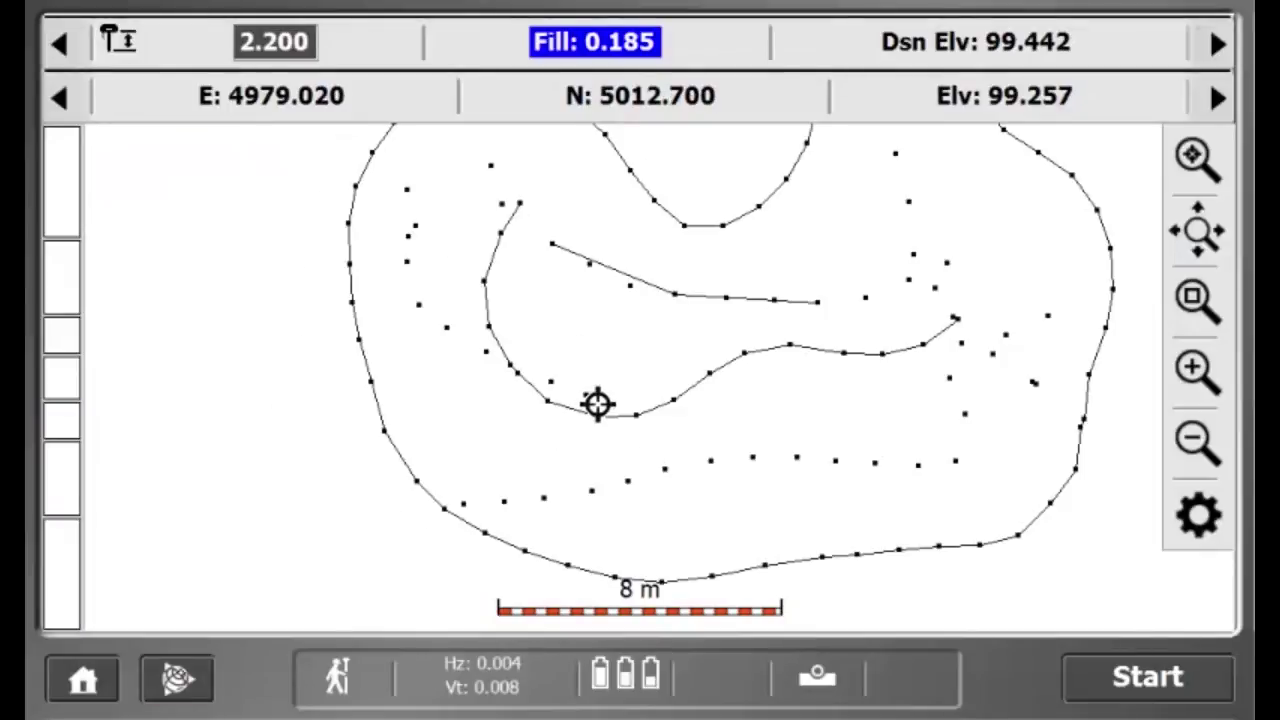
pyautogui.click(724, 296)
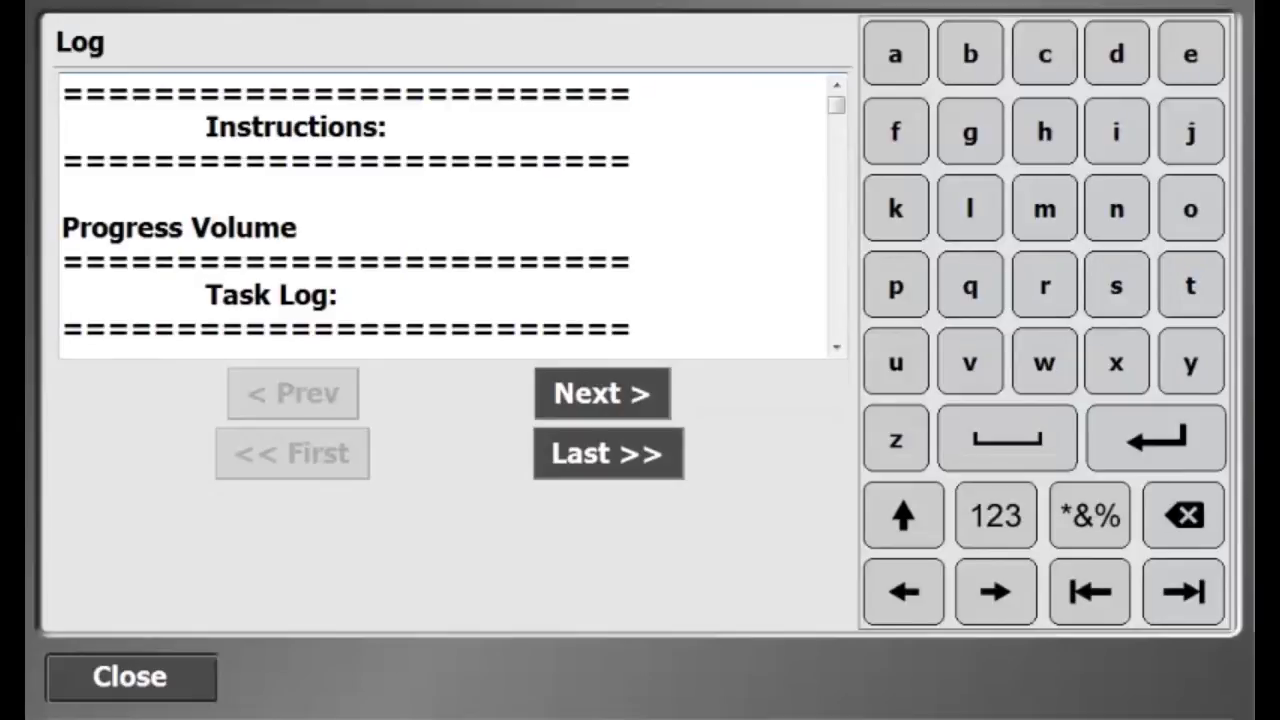
pyautogui.click(648, 477)
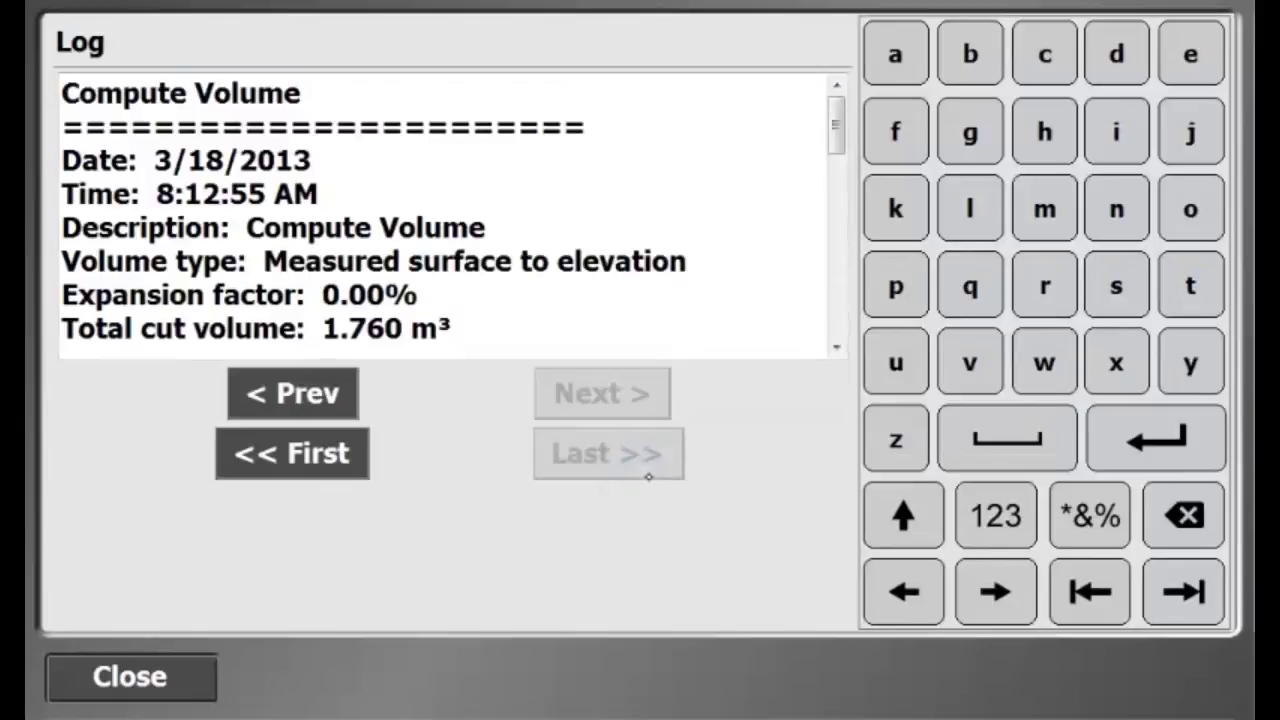
pyautogui.moveTo(836, 138)
pyautogui.mouseDown()
pyautogui.moveTo(836, 320)
pyautogui.moveTo(821, 242)
pyautogui.moveTo(834, 300)
pyautogui.moveTo(834, 122)
pyautogui.mouseUp()
pyautogui.click(130, 676)
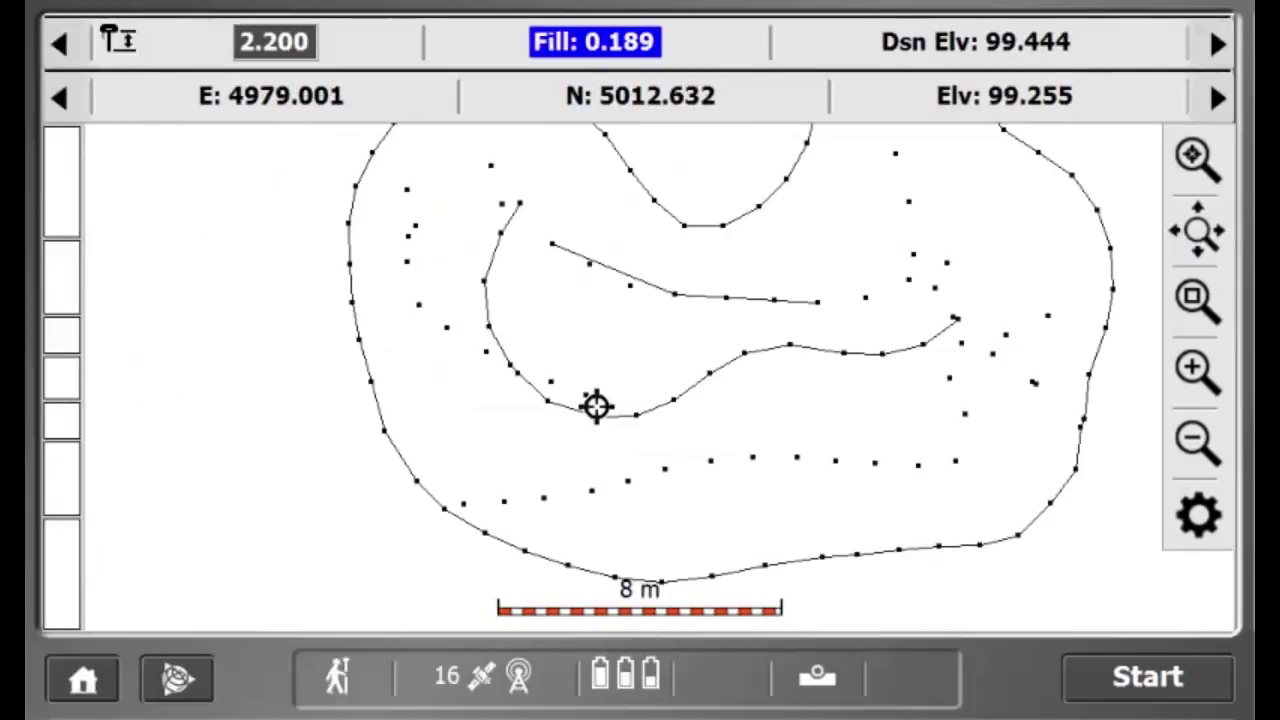
# - Start exporting the measured surface as a design and name the new design "OGL with pile"
pyautogui.click(83, 680)
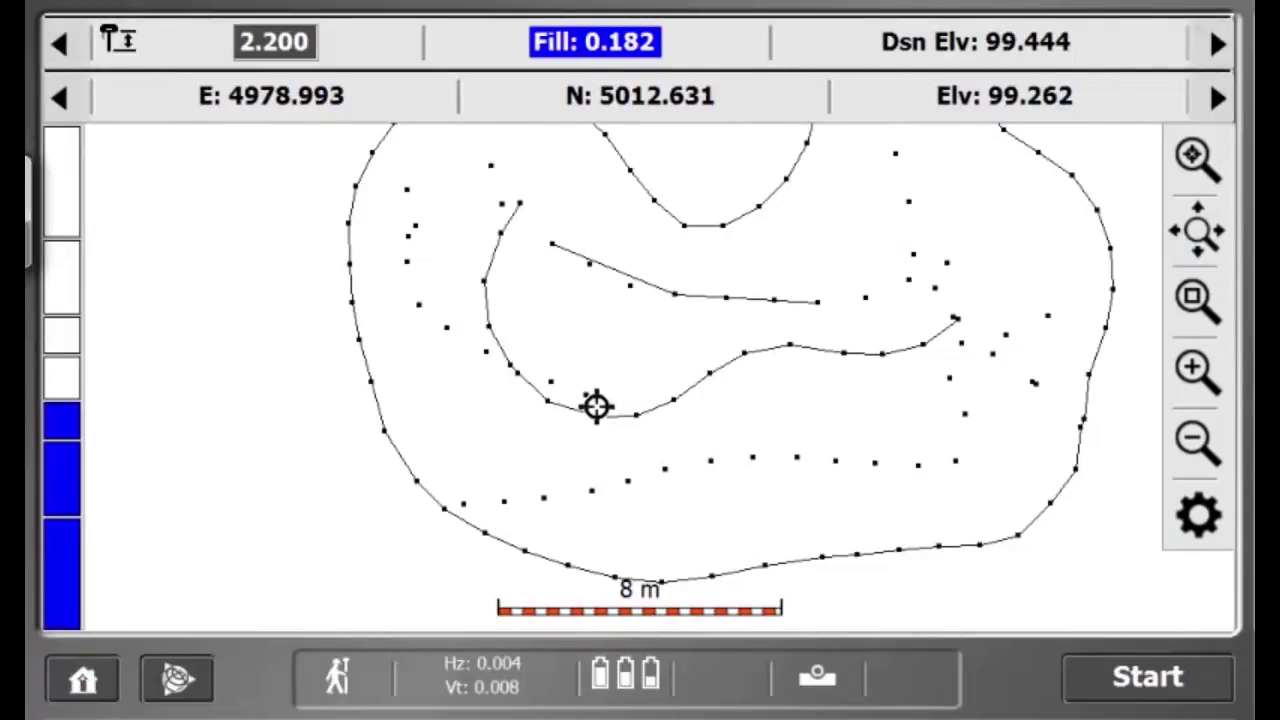
pyautogui.click(895, 300)
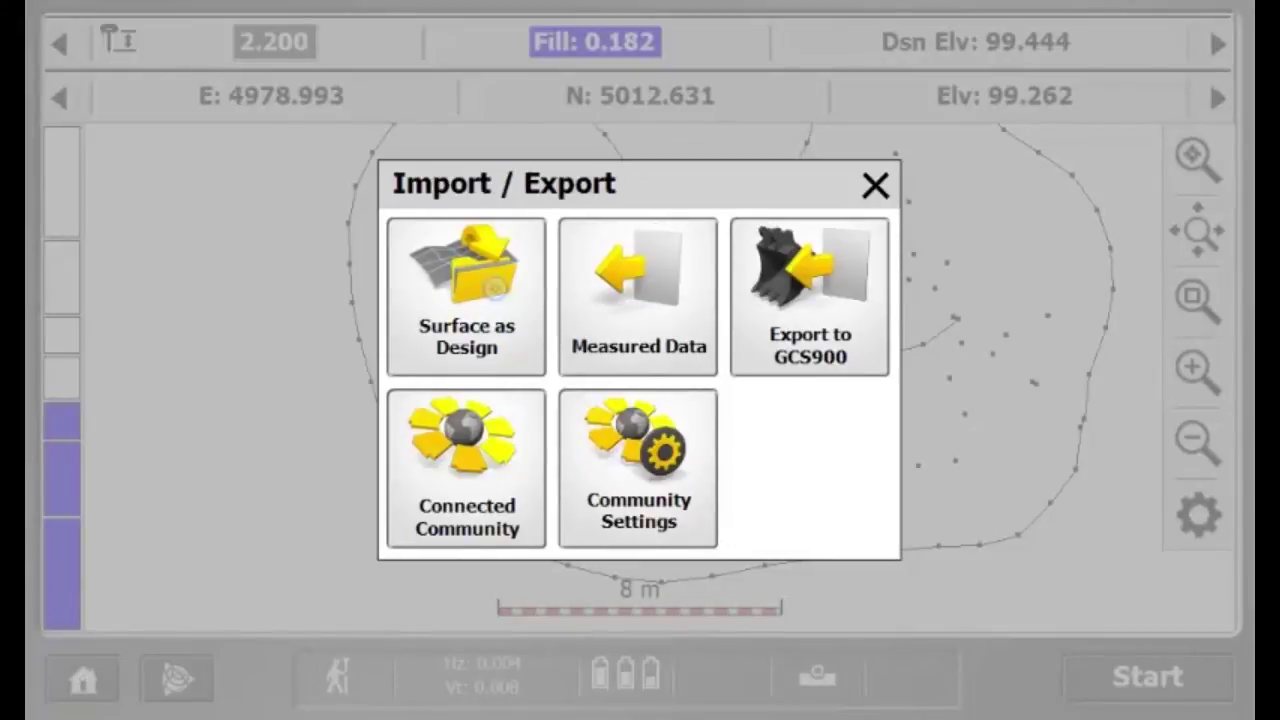
pyautogui.click(494, 290)
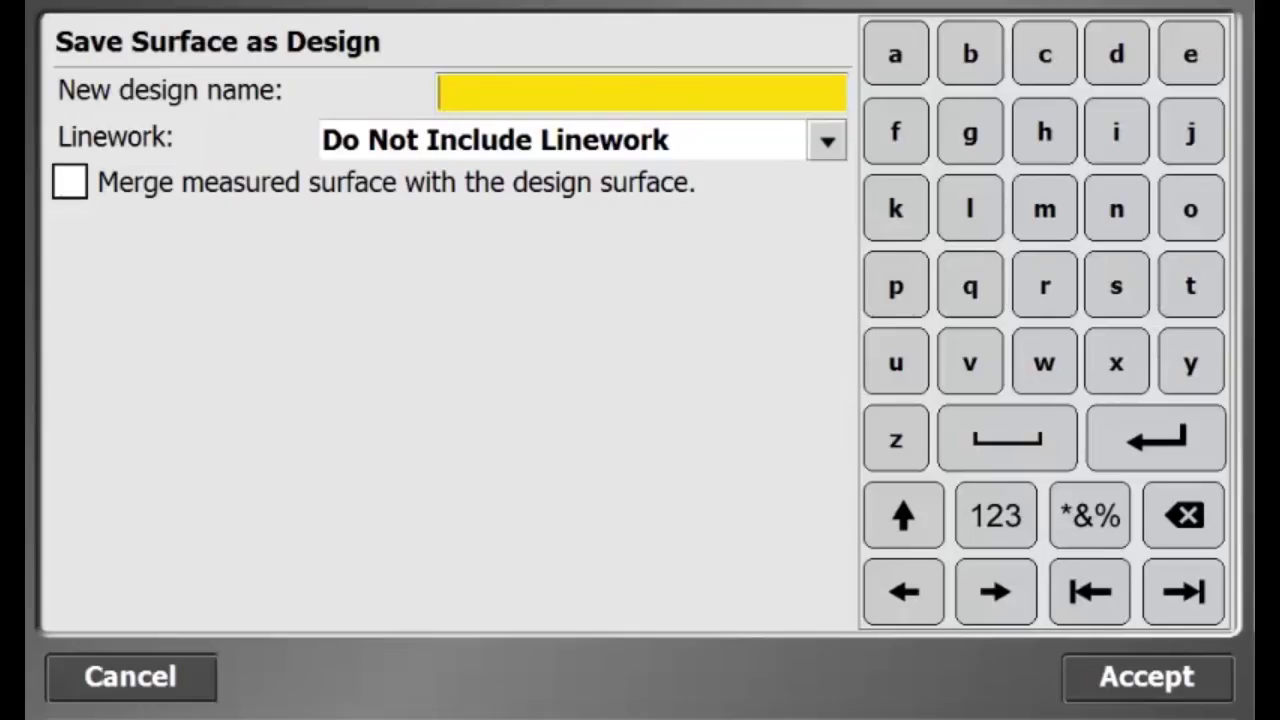
pyautogui.click(566, 91)
pyautogui.click(500, 164)
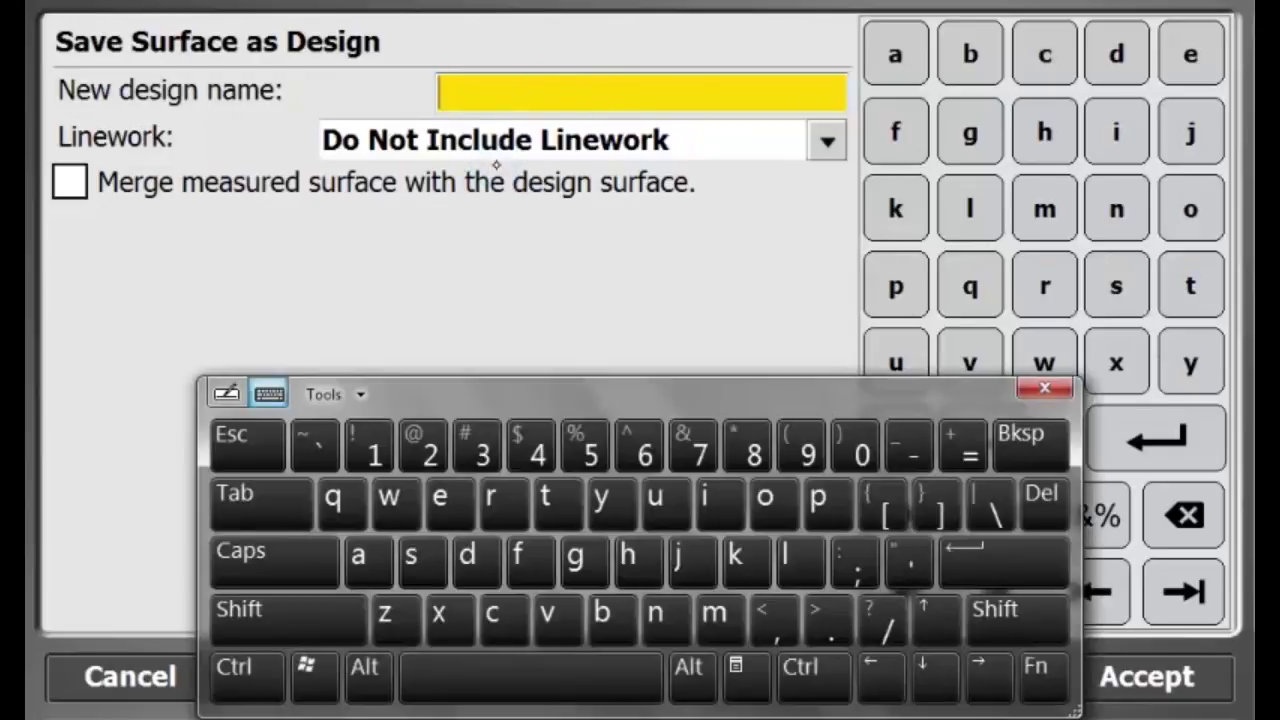
pyautogui.click(289, 620)
pyautogui.click(767, 497)
pyautogui.click(289, 620)
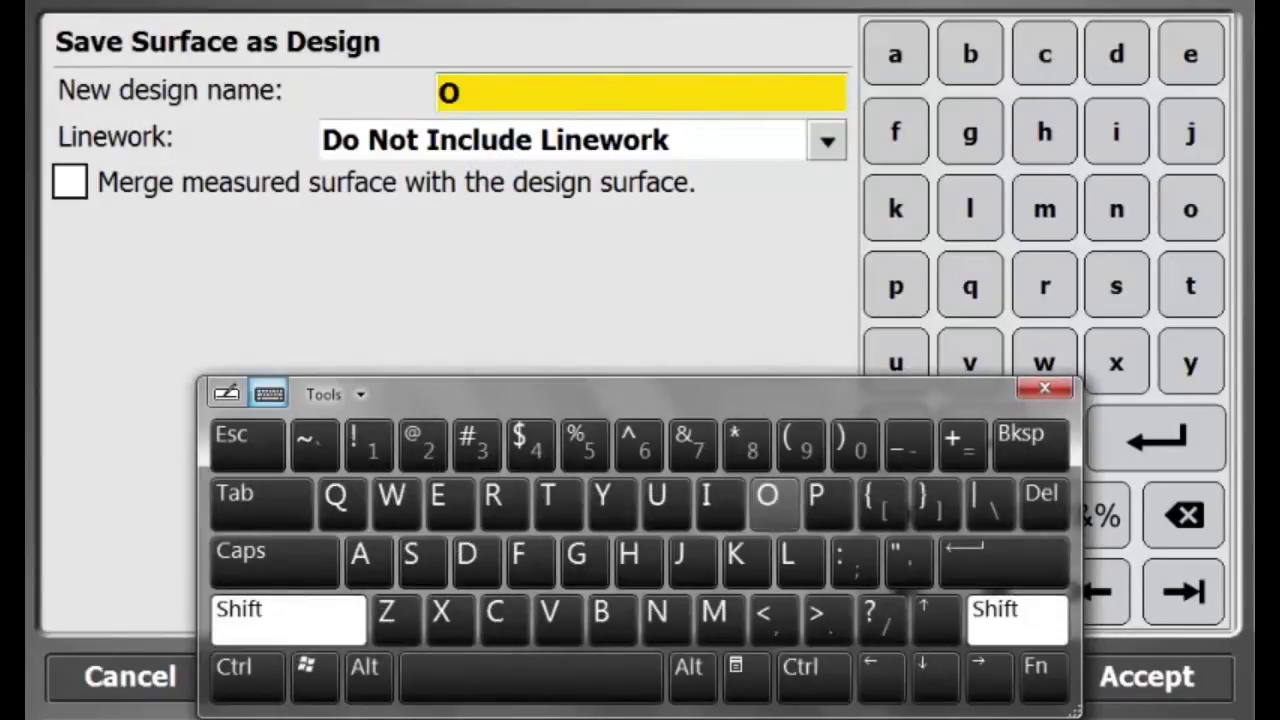
pyautogui.click(577, 555)
pyautogui.click(289, 620)
pyautogui.click(787, 555)
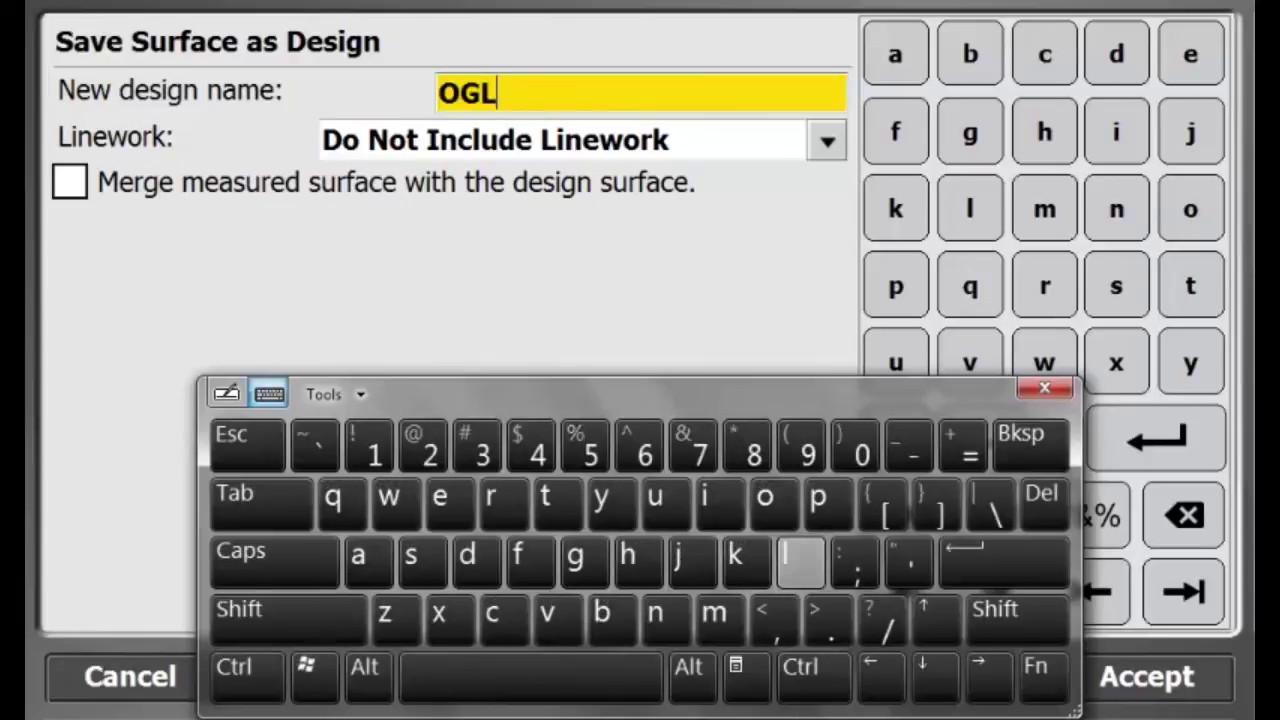
pyautogui.click(530, 677)
pyautogui.click(397, 505)
pyautogui.click(721, 505)
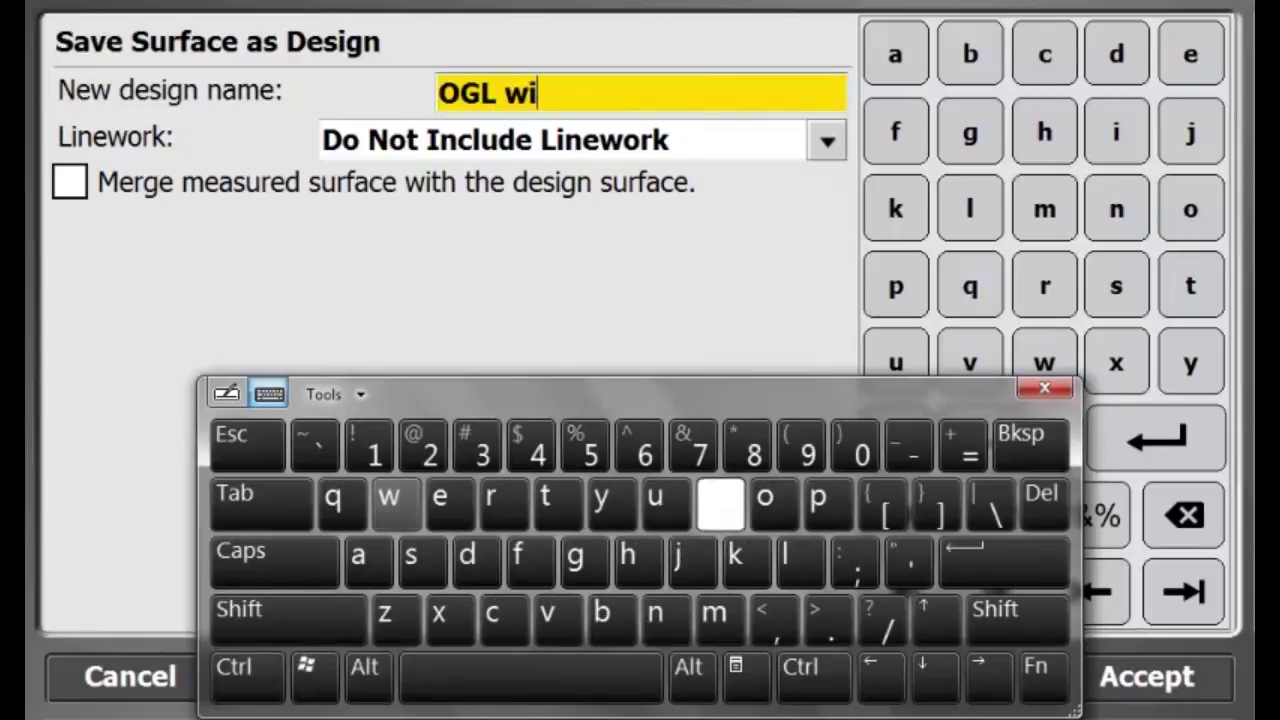
pyautogui.click(559, 505)
pyautogui.click(585, 563)
pyautogui.click(1030, 445)
pyautogui.click(638, 563)
pyautogui.click(530, 677)
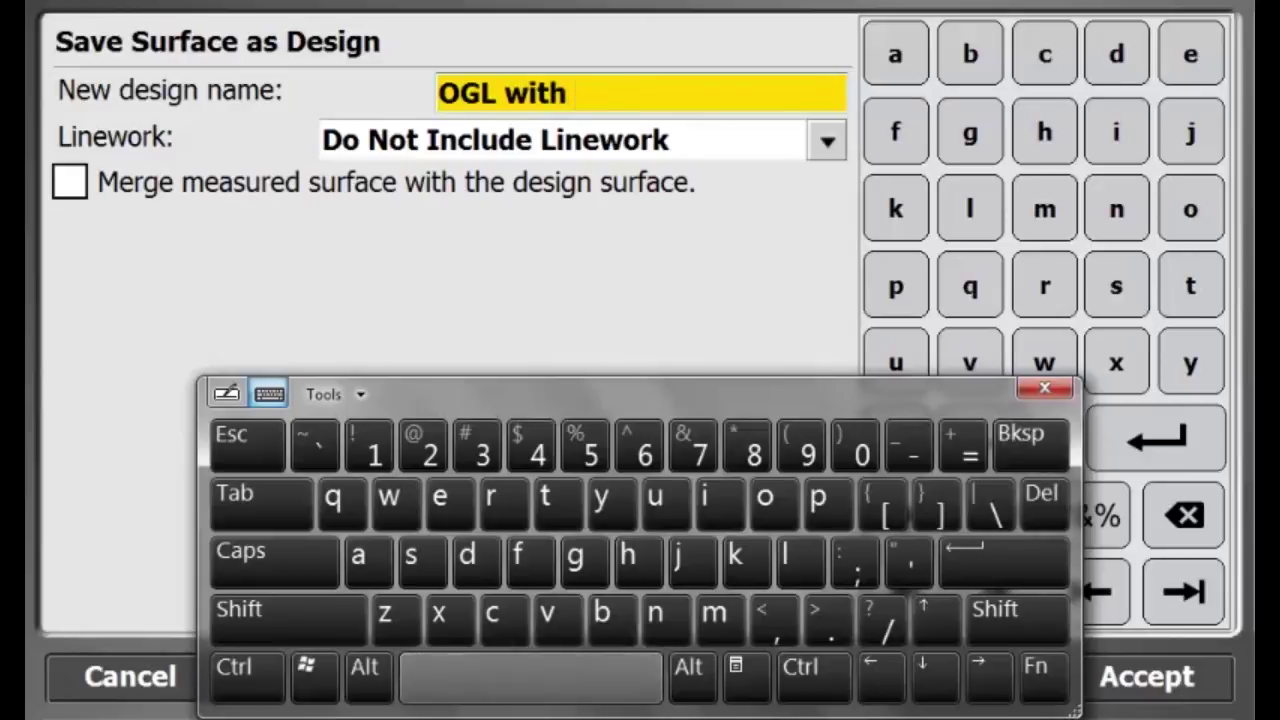
pyautogui.click(818, 505)
pyautogui.click(721, 505)
pyautogui.click(785, 563)
pyautogui.click(440, 505)
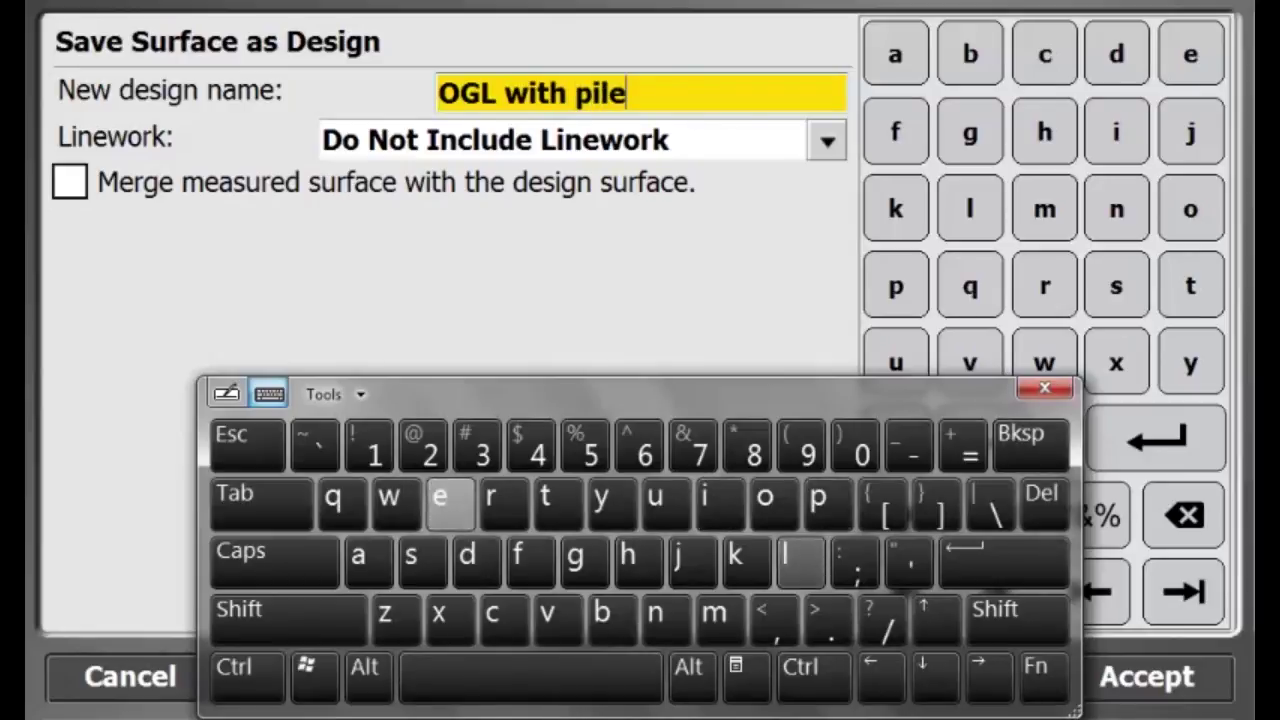
# - Save the design with Do Not Include Linework and the measured surface merged with the design surface
pyautogui.click(828, 141)
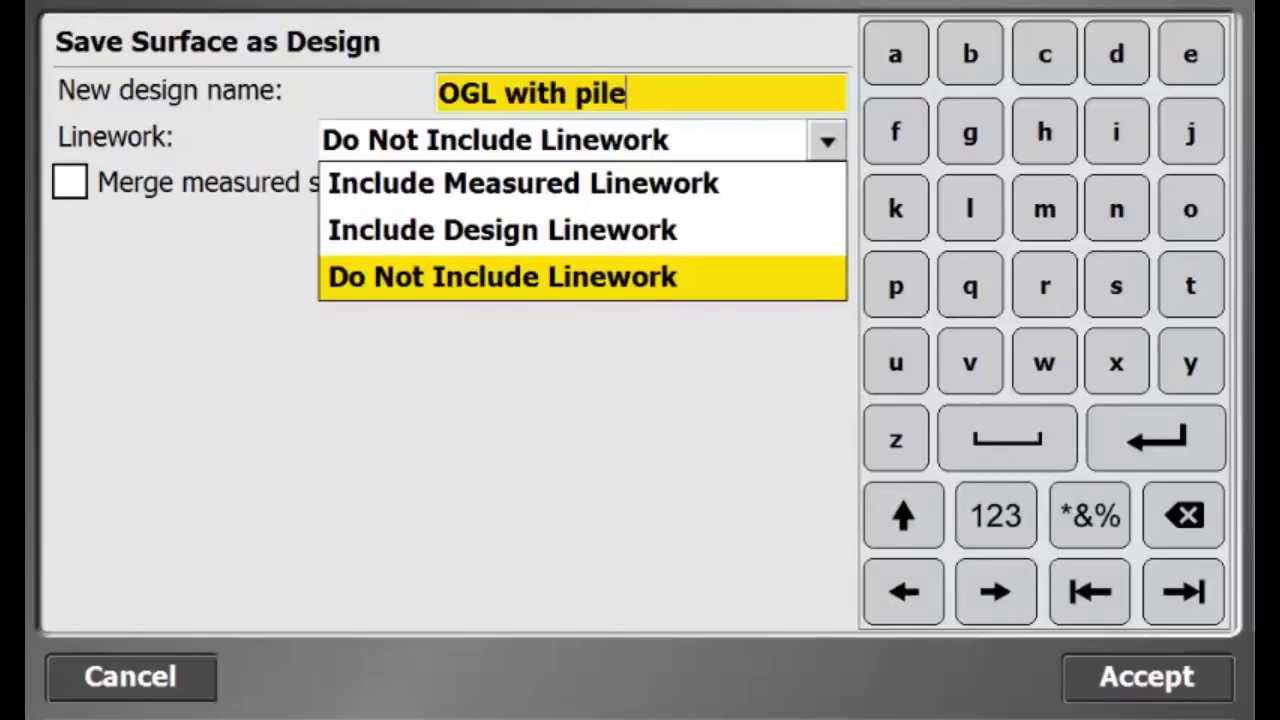
pyautogui.click(664, 296)
pyautogui.click(69, 181)
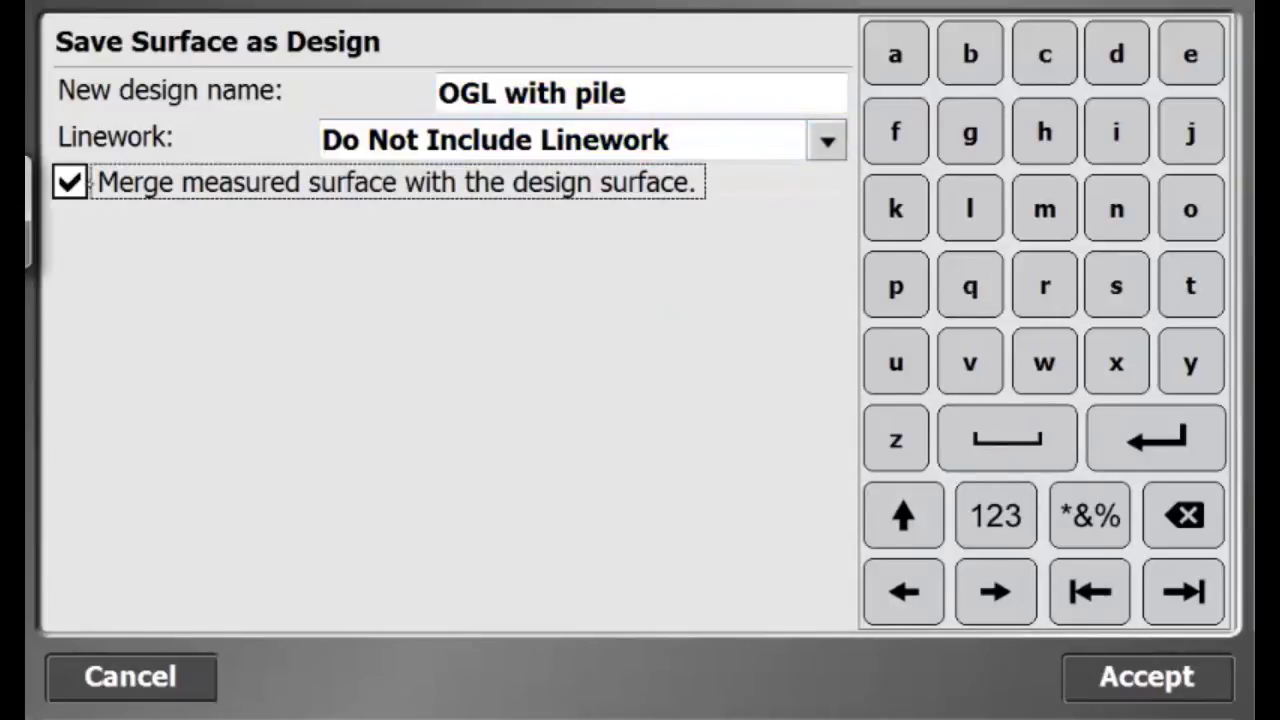
pyautogui.click(1160, 690)
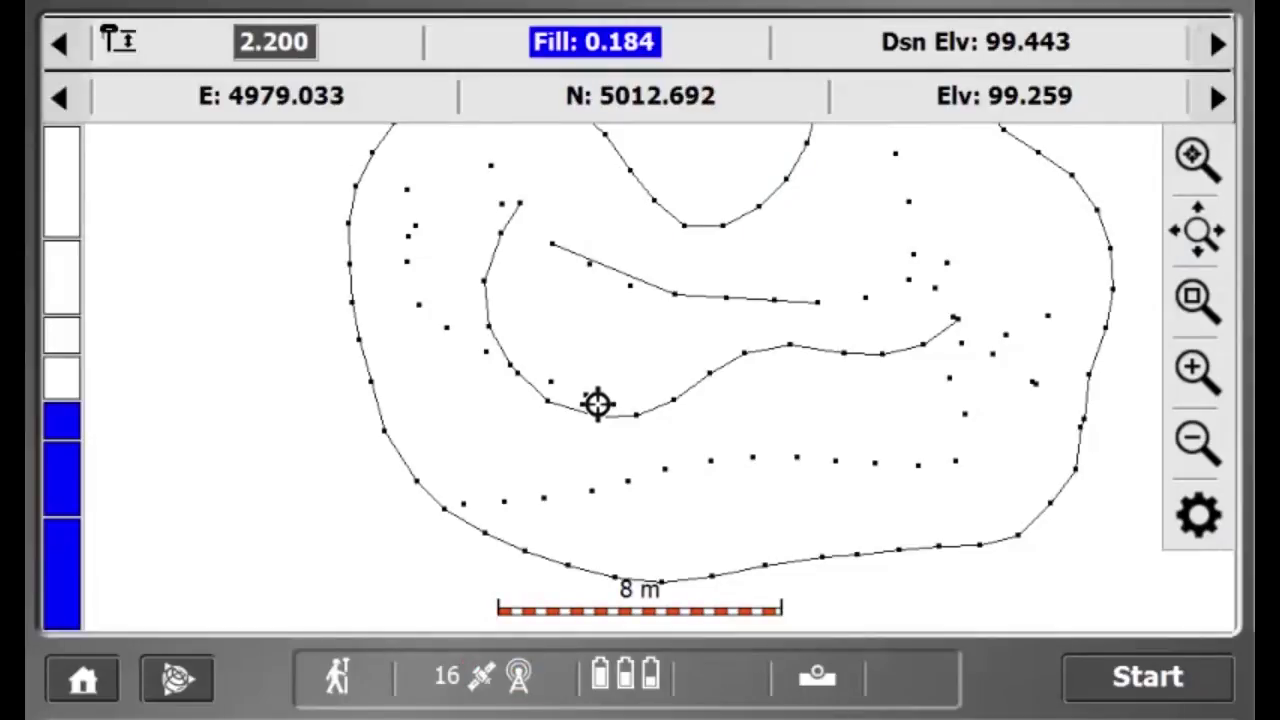
pyautogui.press('super')
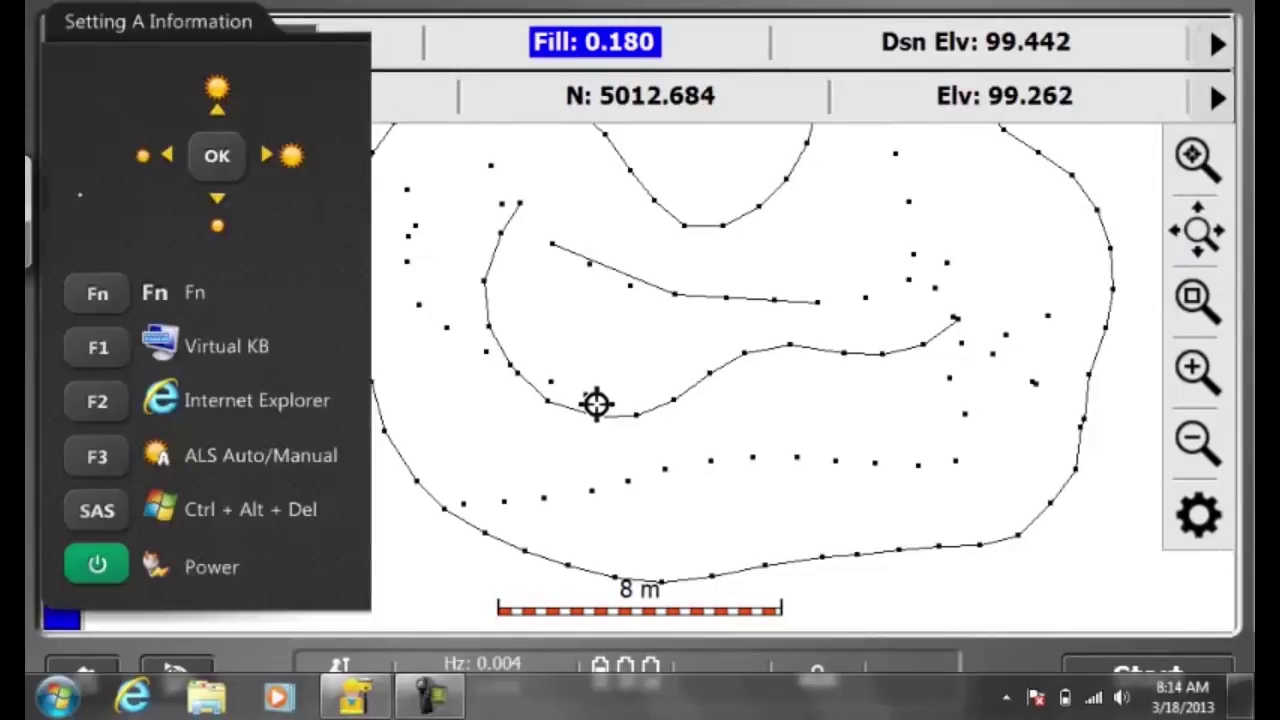
pyautogui.click(424, 705)
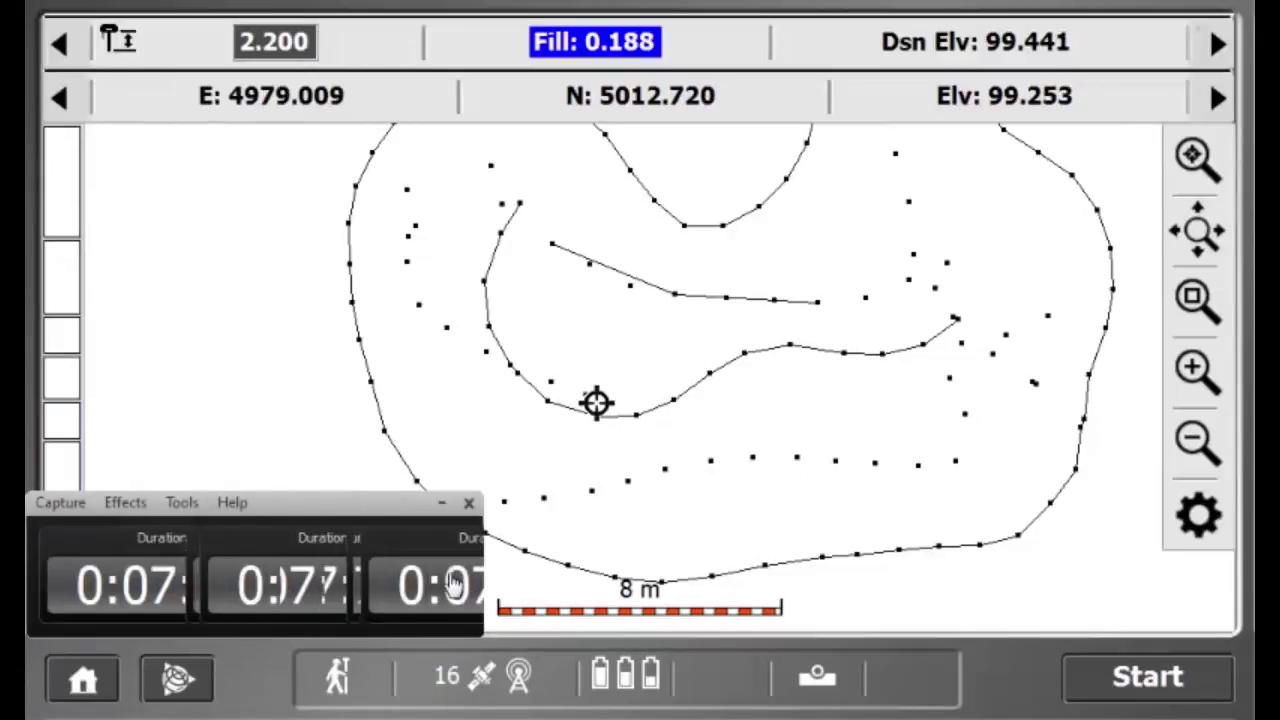